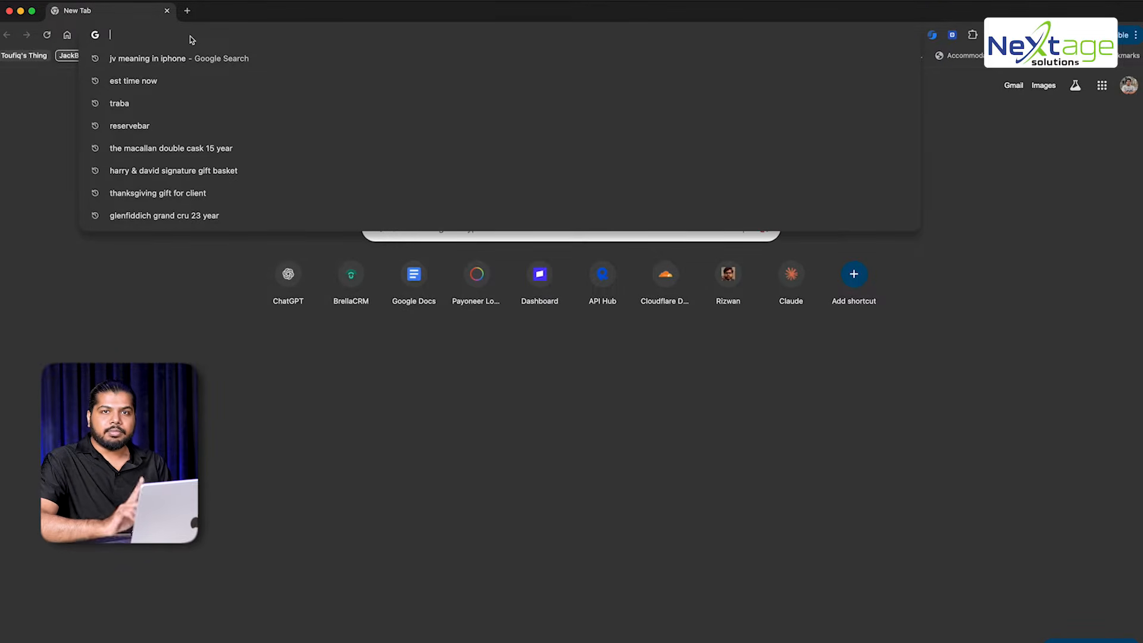
# Search the web for 'wordpres' and open the WordPress.com result
pyautogui.write('wordpres')
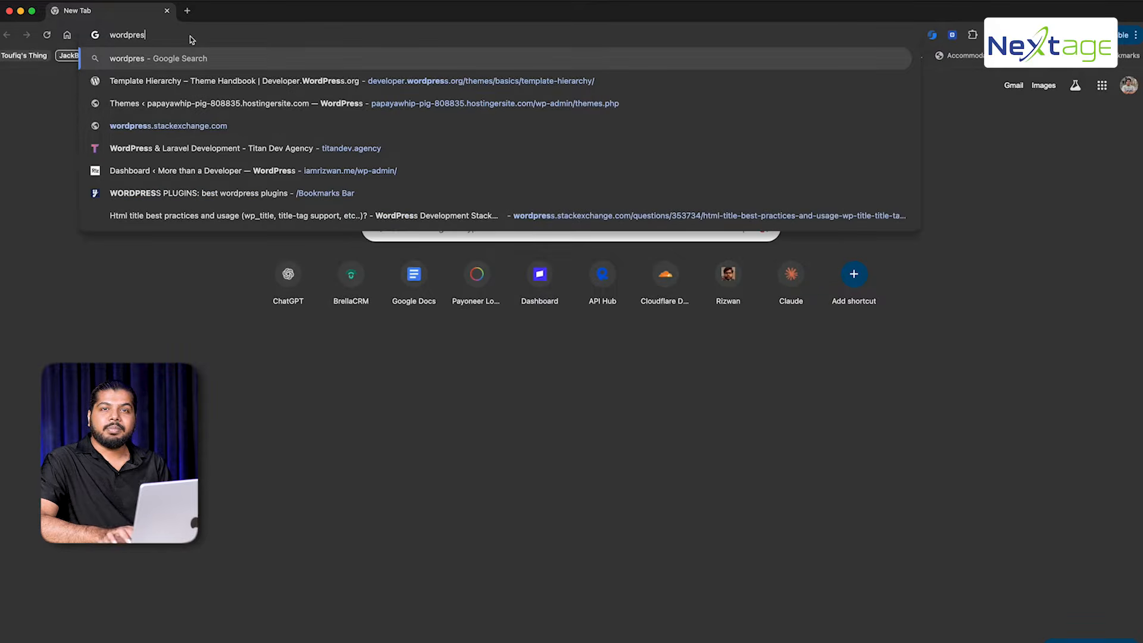
pyautogui.press('Return')
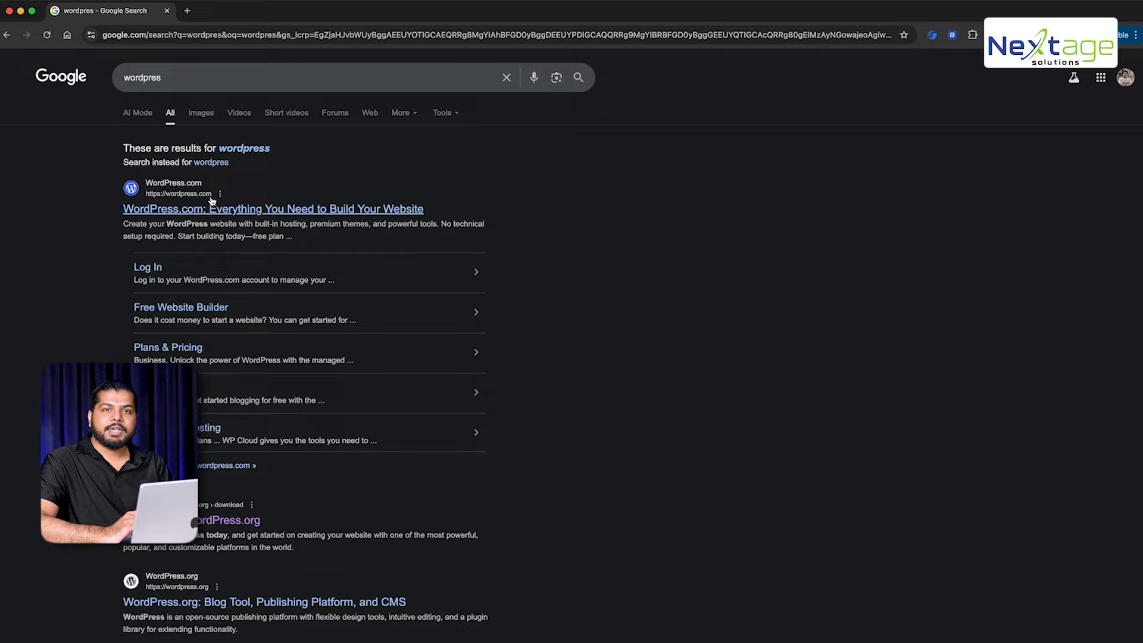
pyautogui.click(242, 208)
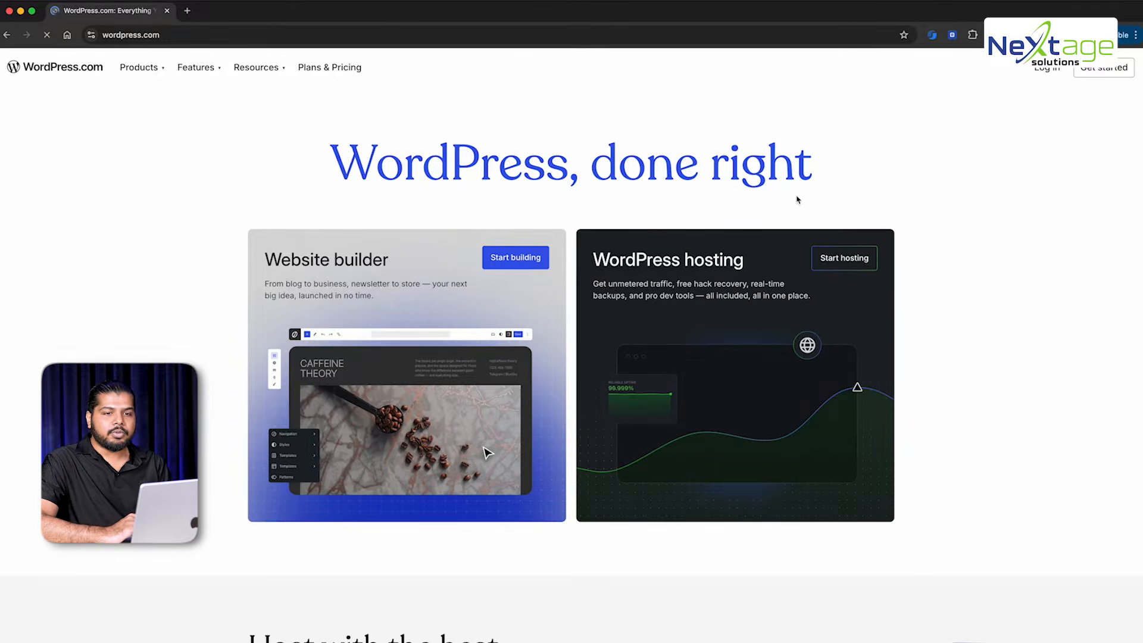
pyautogui.scroll(-4, 830, 161)
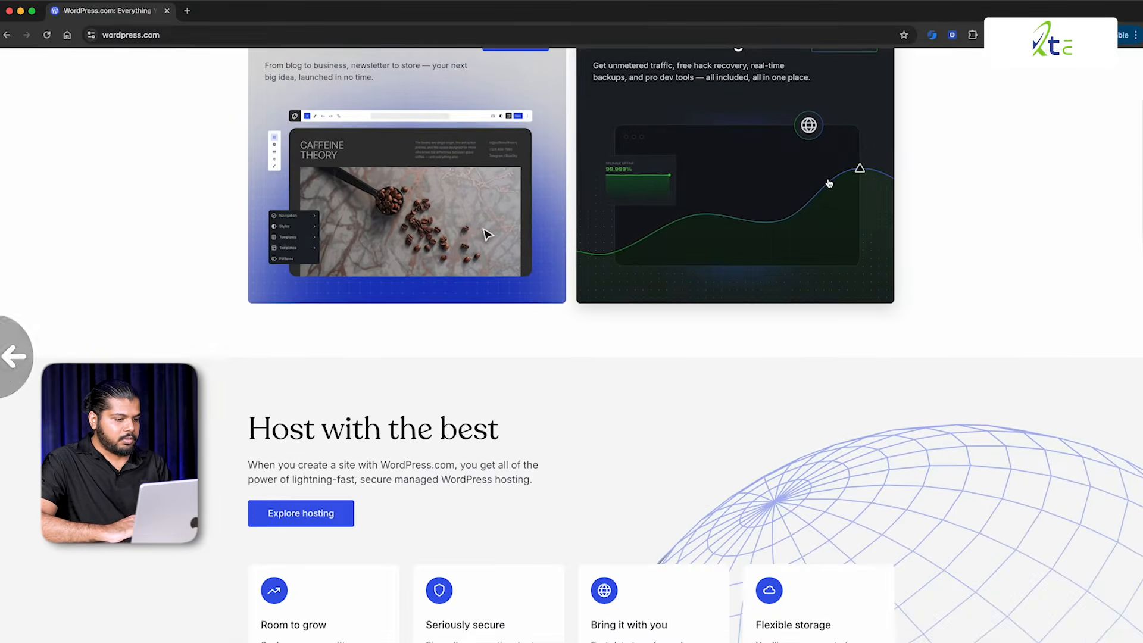
pyautogui.hscroll(-5, 829, 184)
# Search instead for 'wordpress download' using the suggested query
pyautogui.click(265, 78)
pyautogui.write('down')
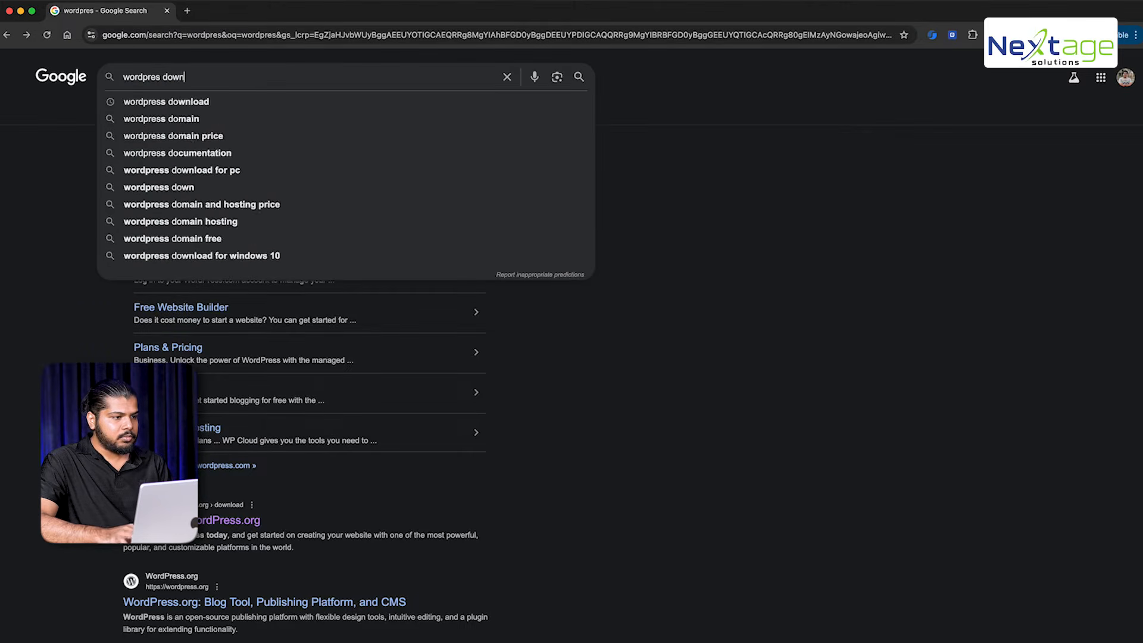
pyautogui.press('BackSpace')
pyautogui.press('BackSpace')
pyautogui.press('BackSpace')
pyautogui.press('BackSpace')
pyautogui.write('downl')
pyautogui.press('Down')
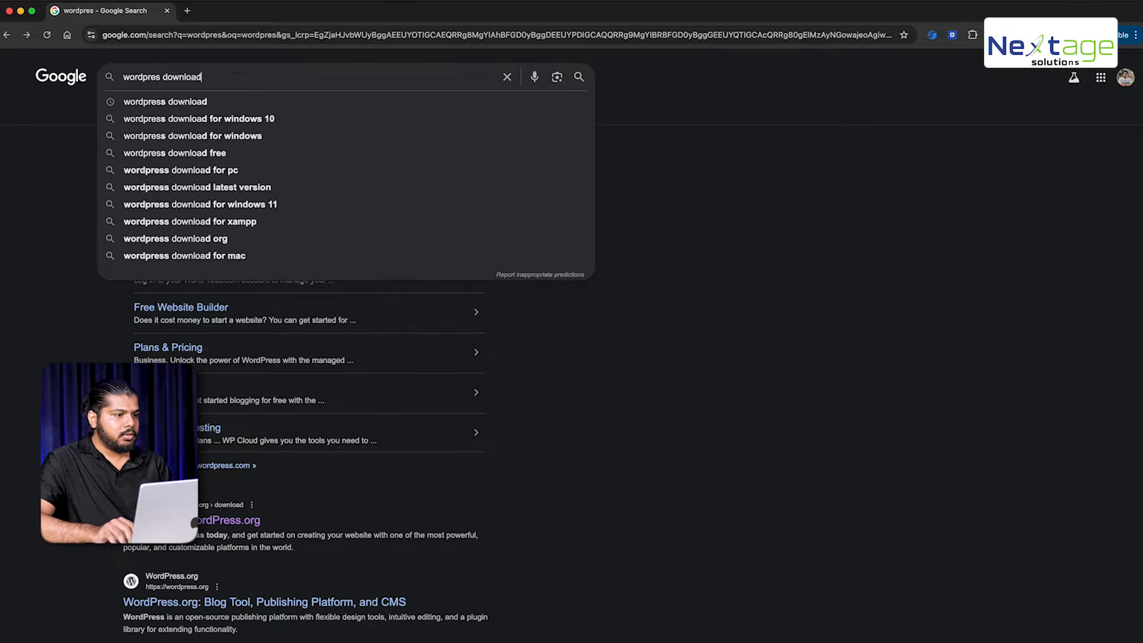
pyautogui.press('Return')
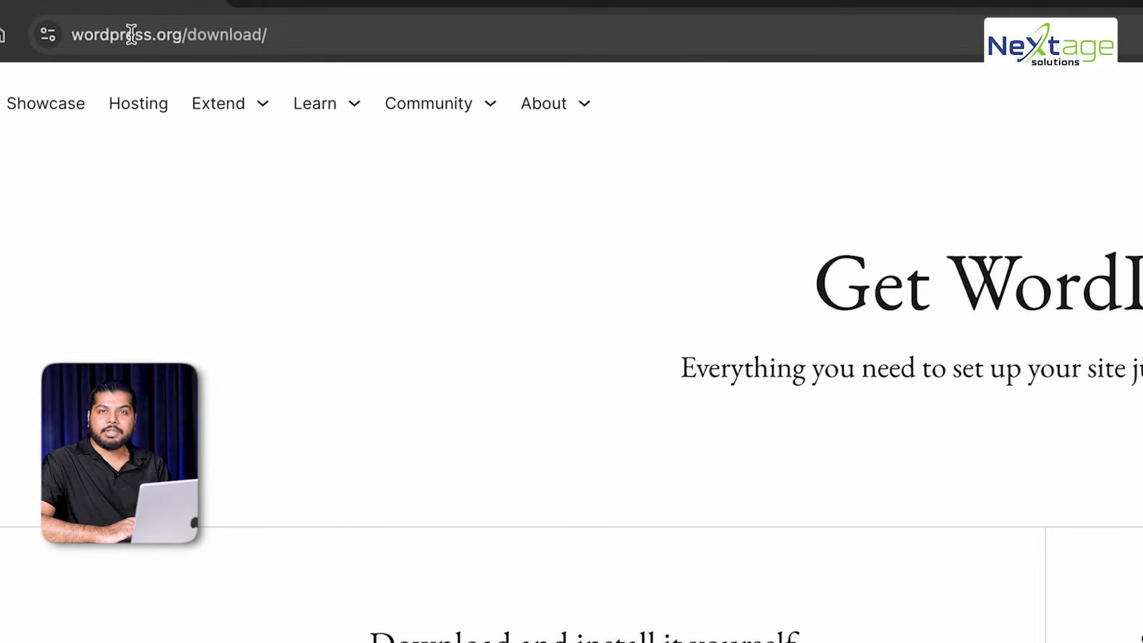
# Save the WordPress 6.8.3 zip to Downloads and select it in Finder
pyautogui.click(323, 301)
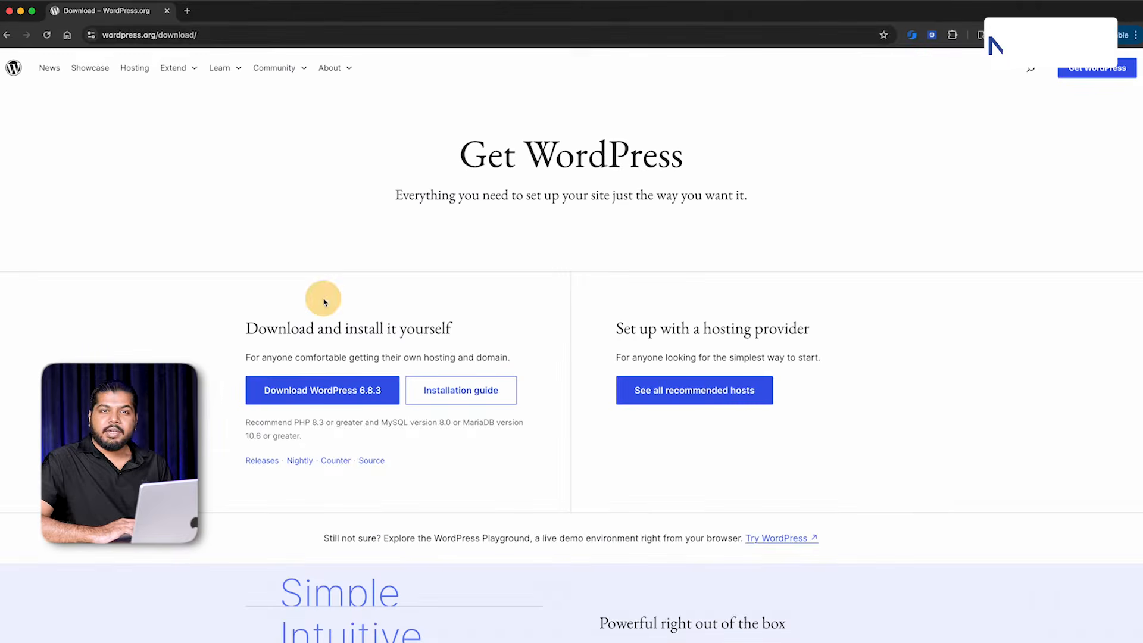
pyautogui.click(320, 391)
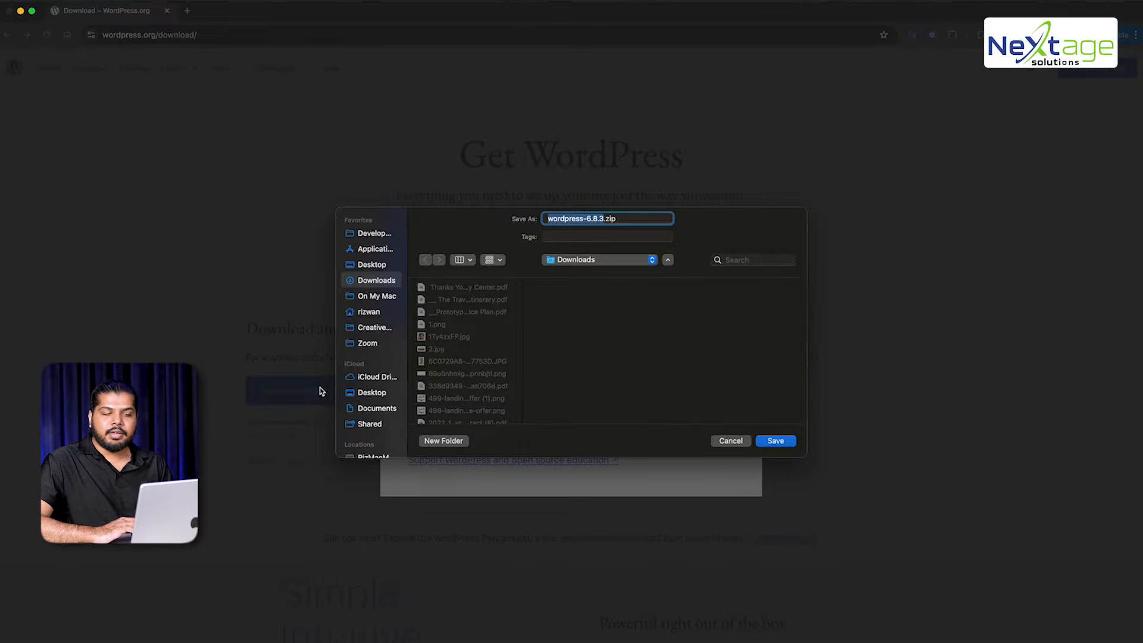
pyautogui.press('Return')
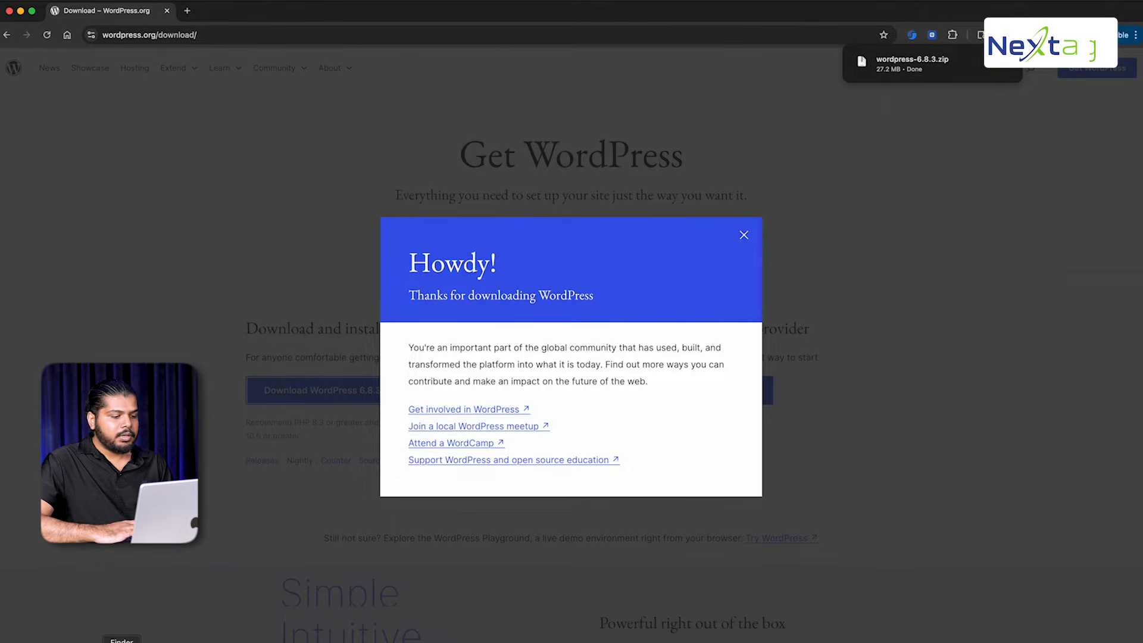
pyautogui.click(122, 642)
pyautogui.click(411, 298)
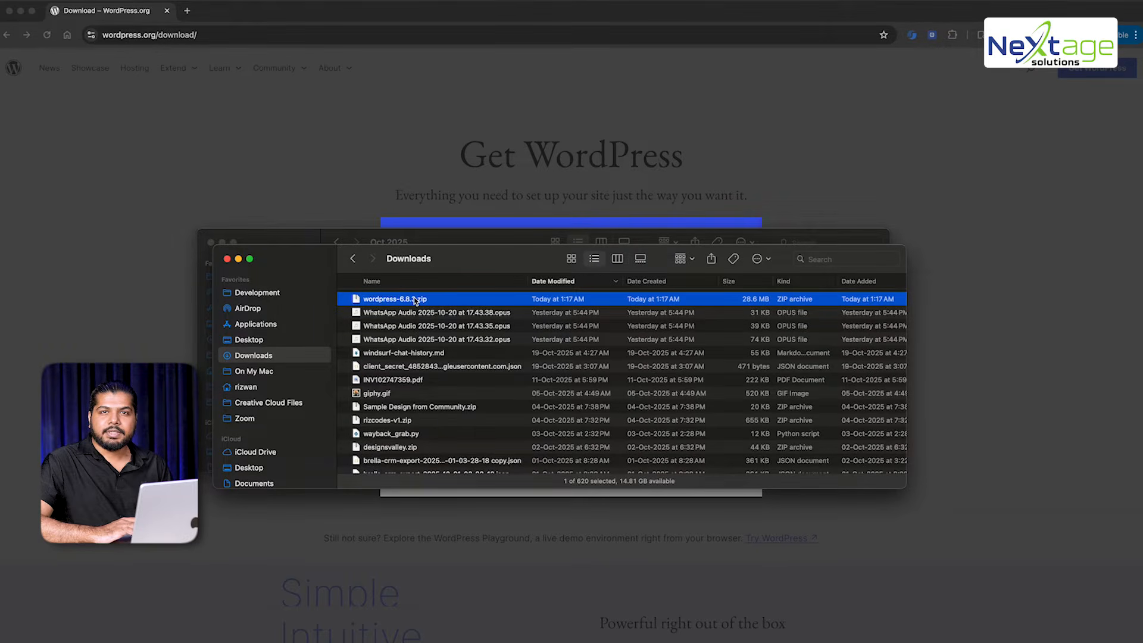
# Unzip wordpress-6.8.3.zip, open the extracted wordpress folder and select wp-admin
pyautogui.doubleClick(415, 300)
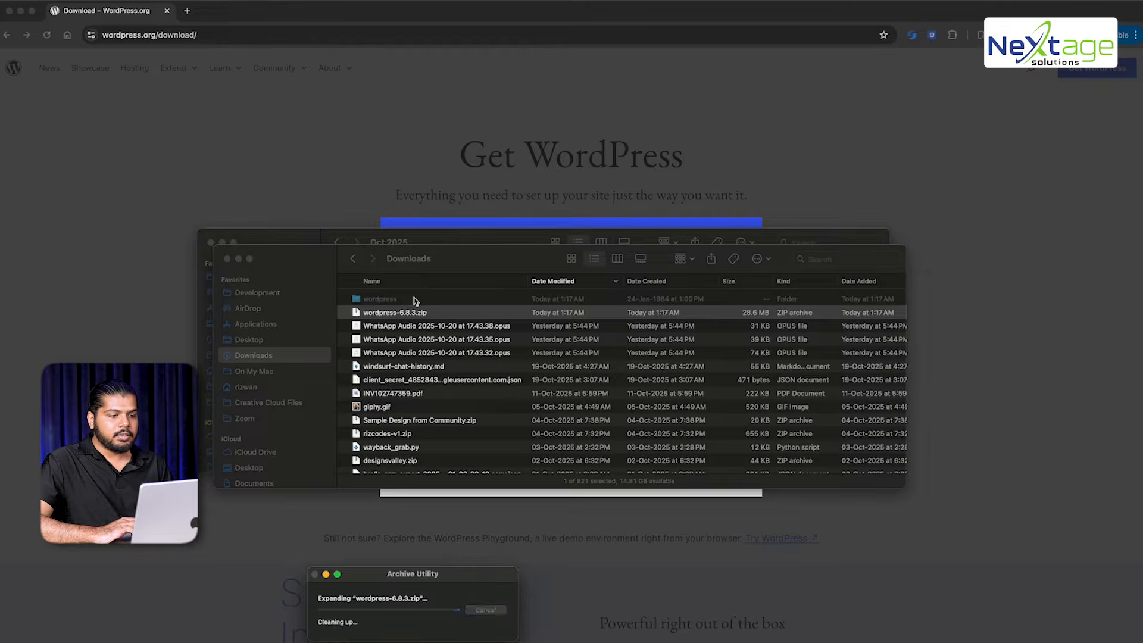
pyautogui.scroll(-1, 384, 304)
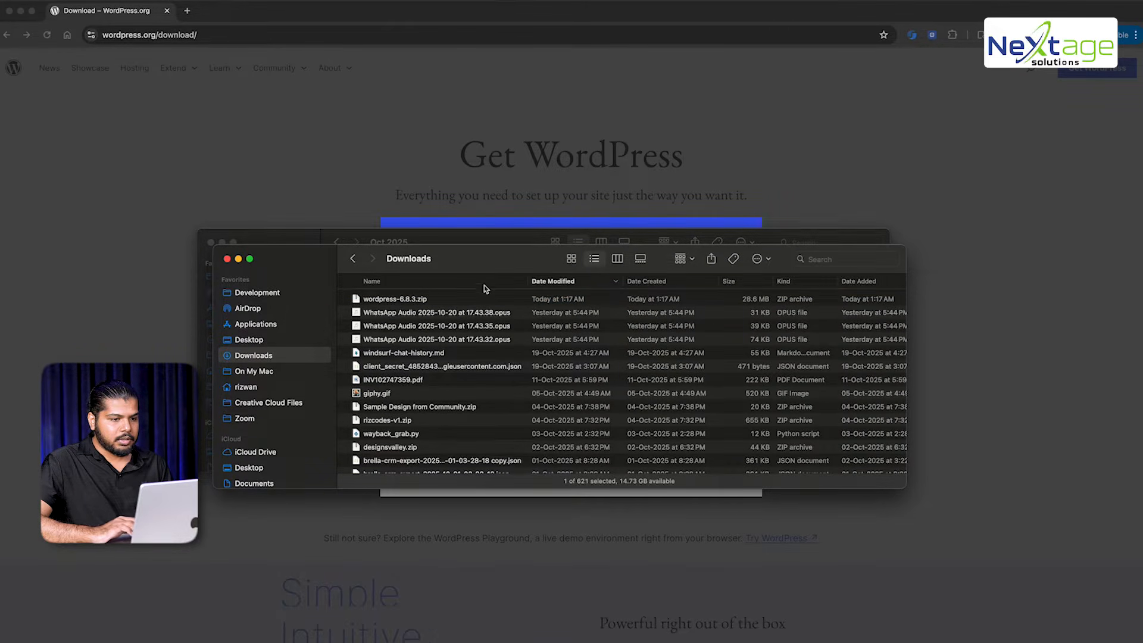
pyautogui.scroll(-4, 449, 369)
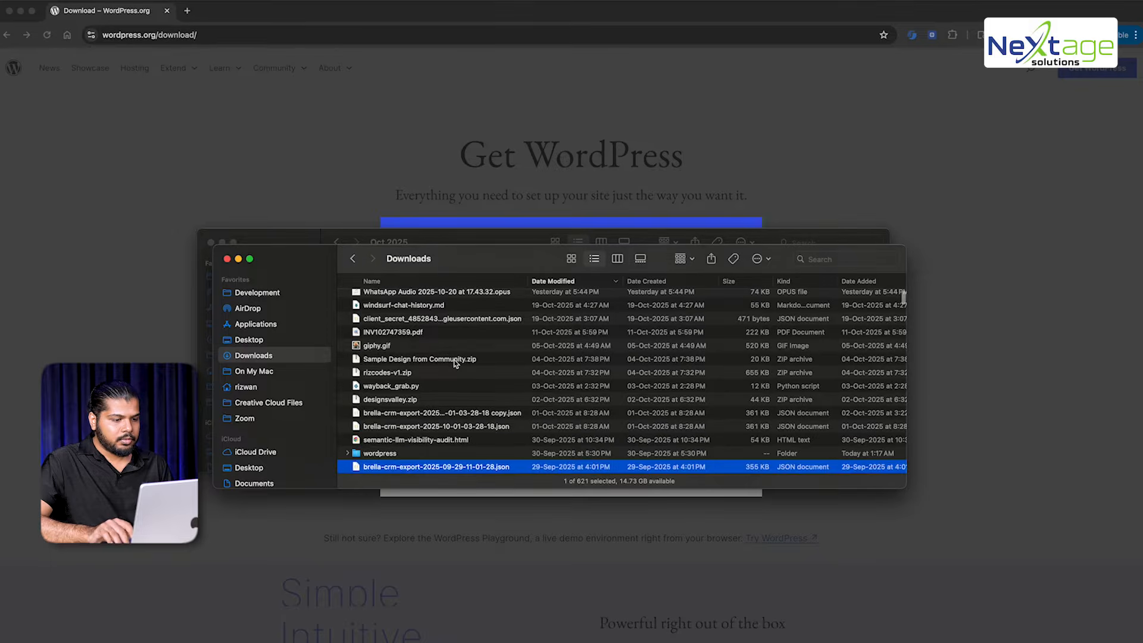
pyautogui.doubleClick(415, 454)
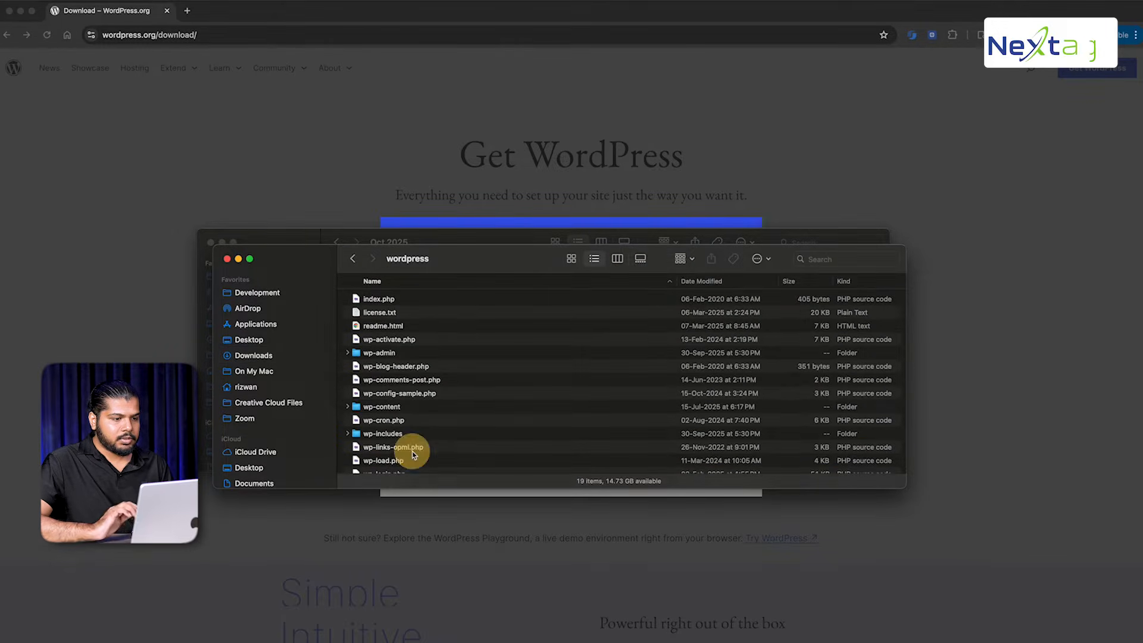
pyautogui.scroll(-3, 426, 421)
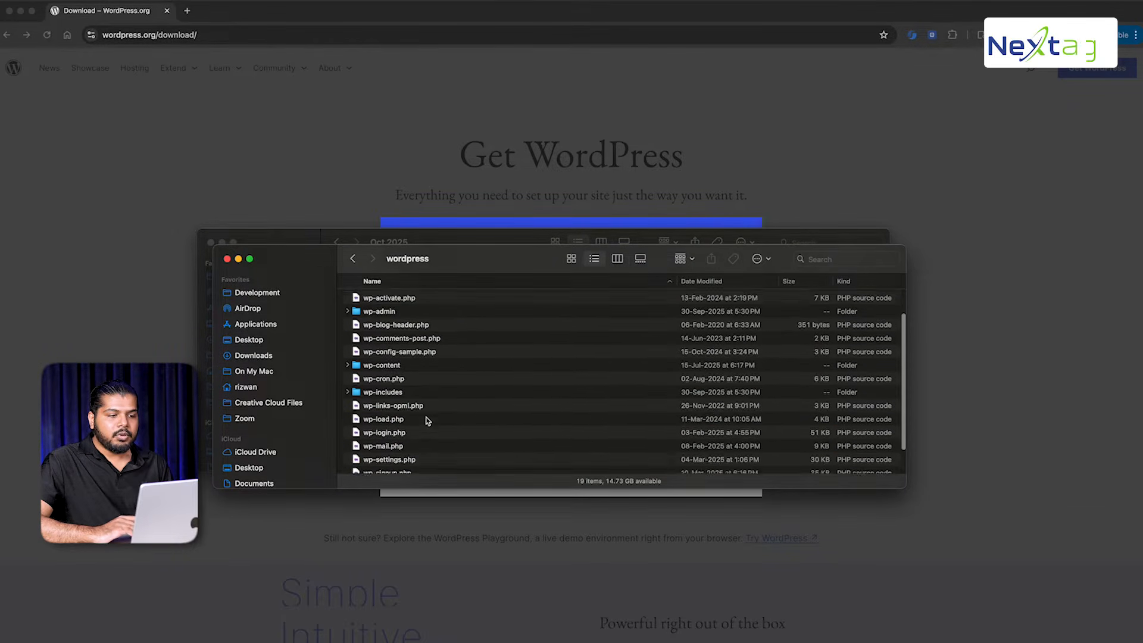
pyautogui.scroll(3, 427, 421)
pyautogui.scroll(-3, 426, 421)
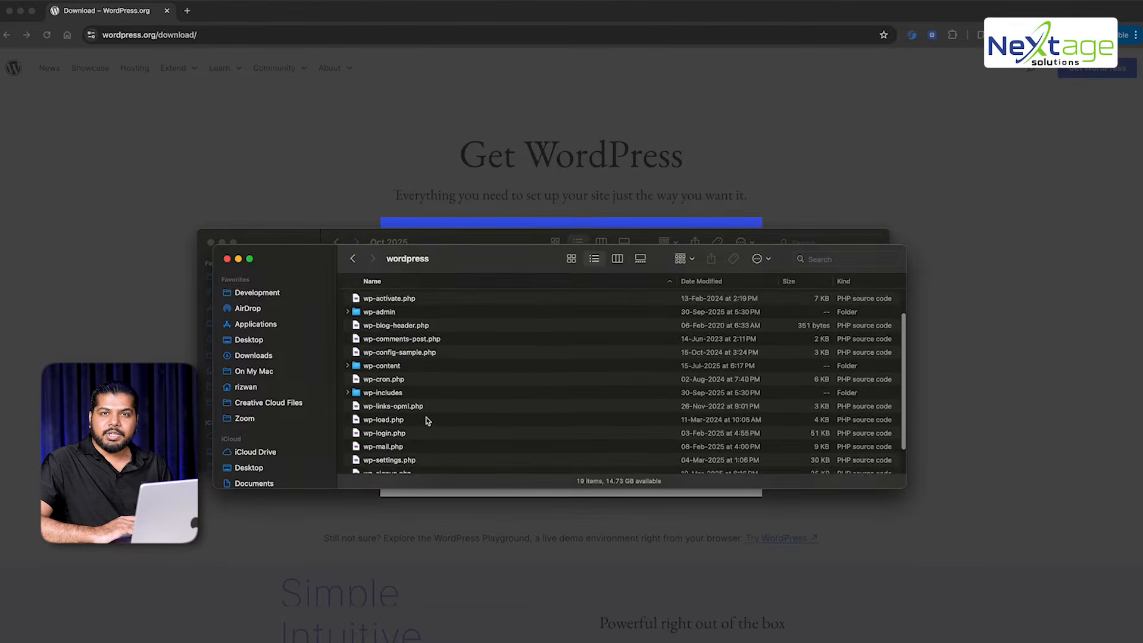
pyautogui.scroll(3, 427, 420)
pyautogui.click(409, 355)
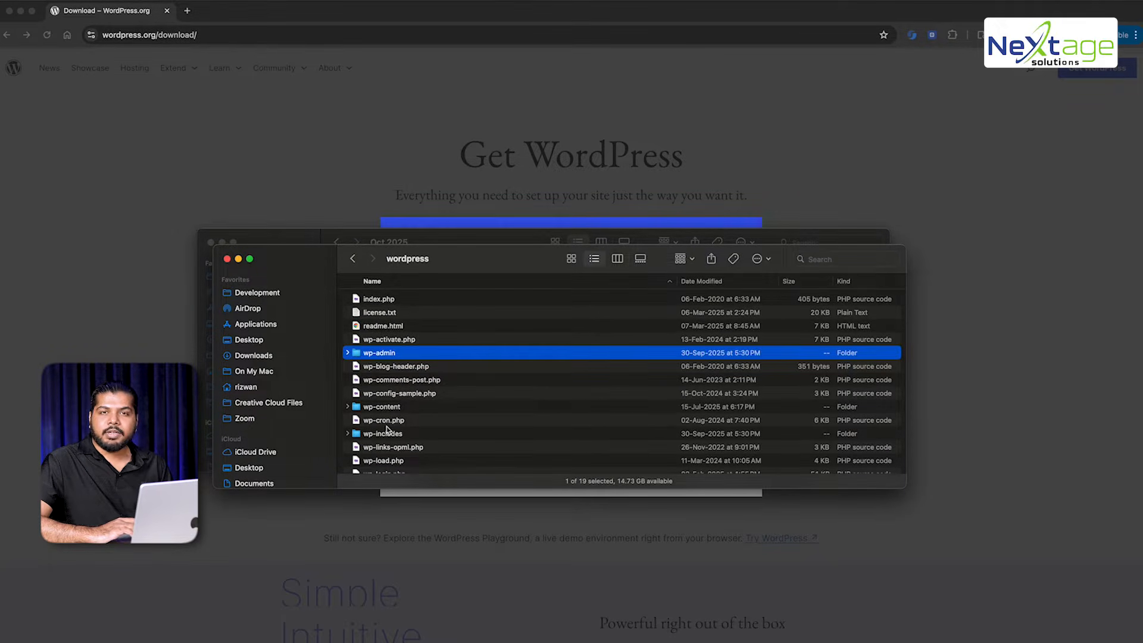
# Close the extra Finder window and shift the wordpress folder window slightly left
pyautogui.scroll(-3, 387, 423)
pyautogui.scroll(3, 405, 381)
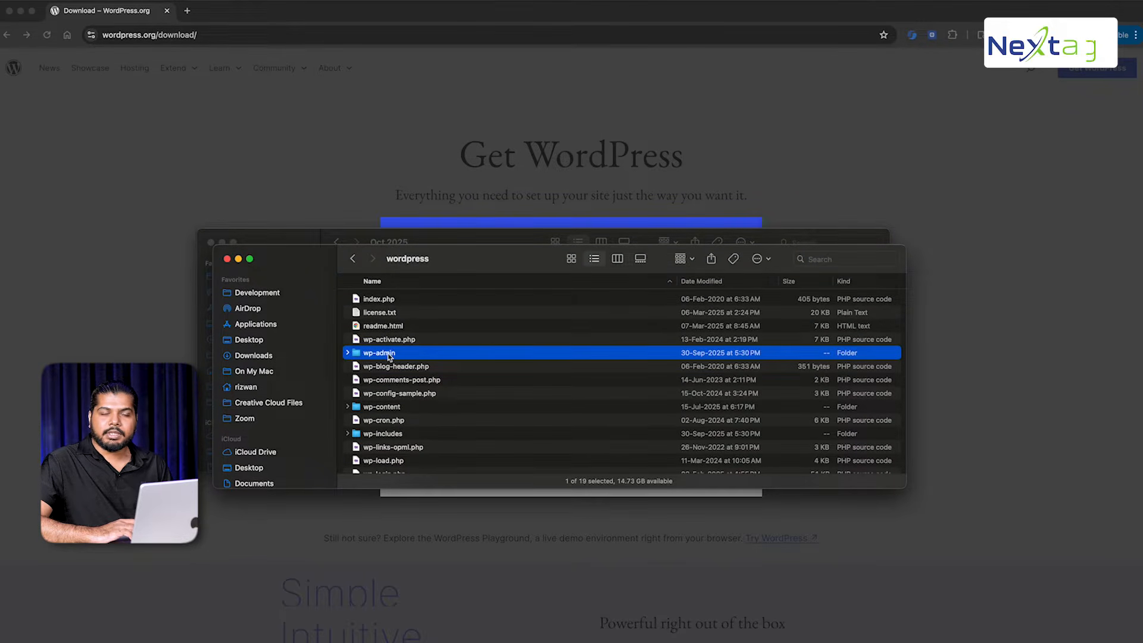
pyautogui.scroll(-5, 388, 356)
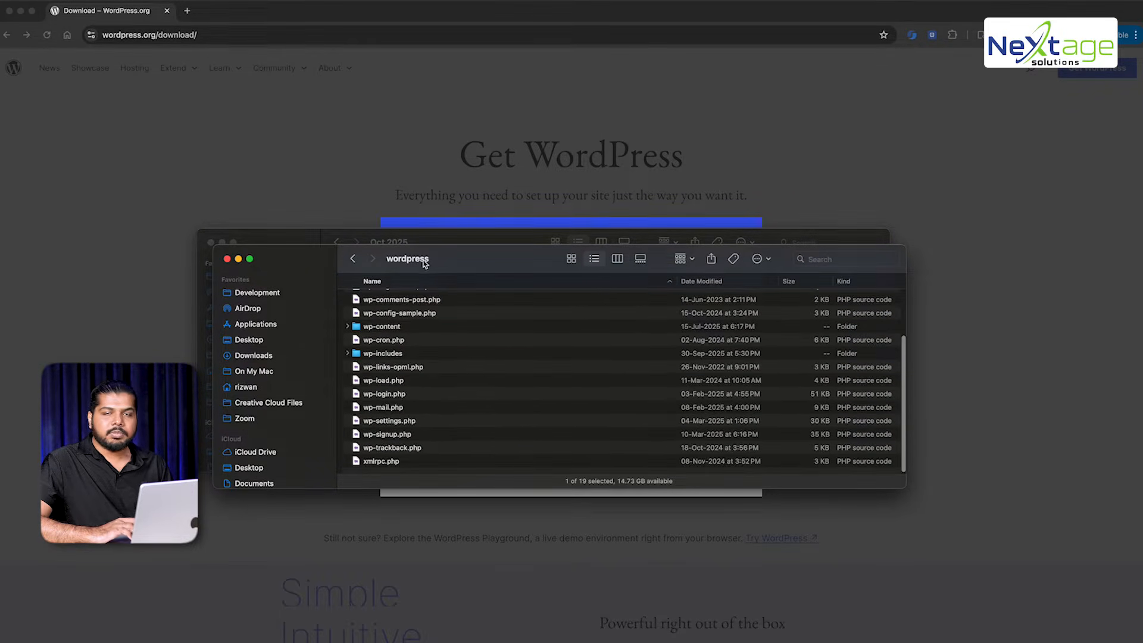
pyautogui.click(211, 242)
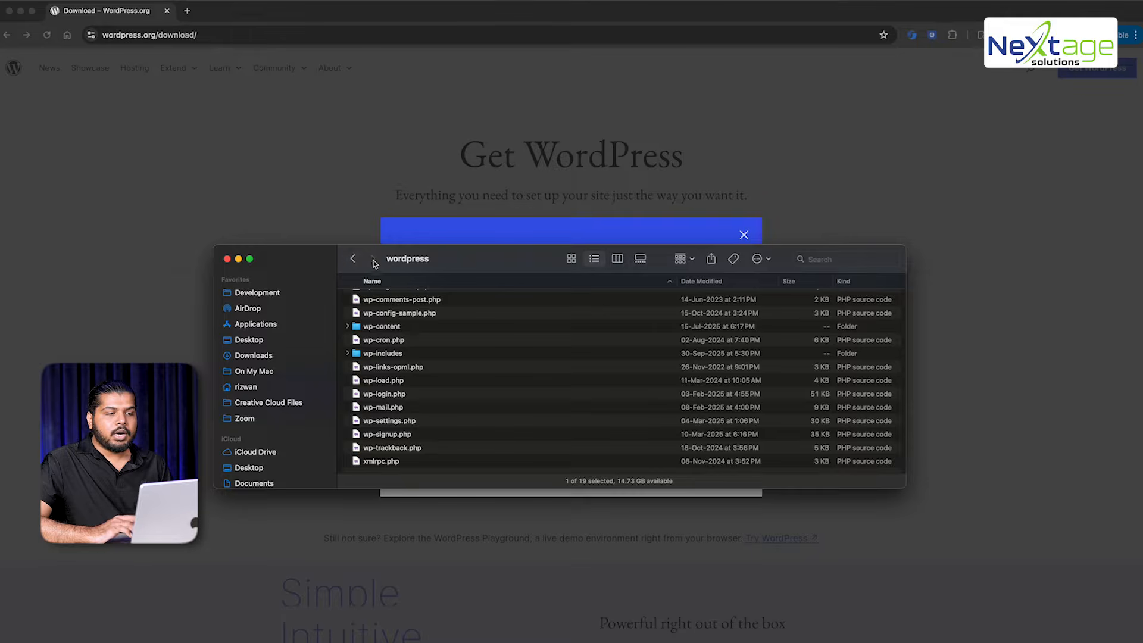
pyautogui.moveTo(459, 252); pyautogui.dragTo(426, 250)
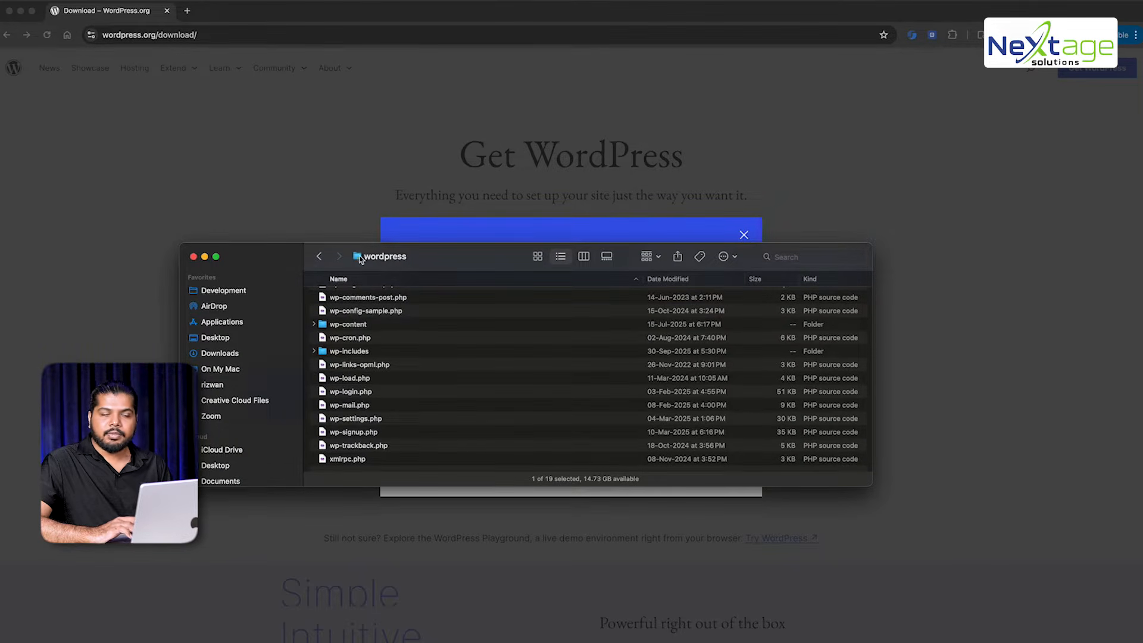
pyautogui.scroll(-2, 349, 324)
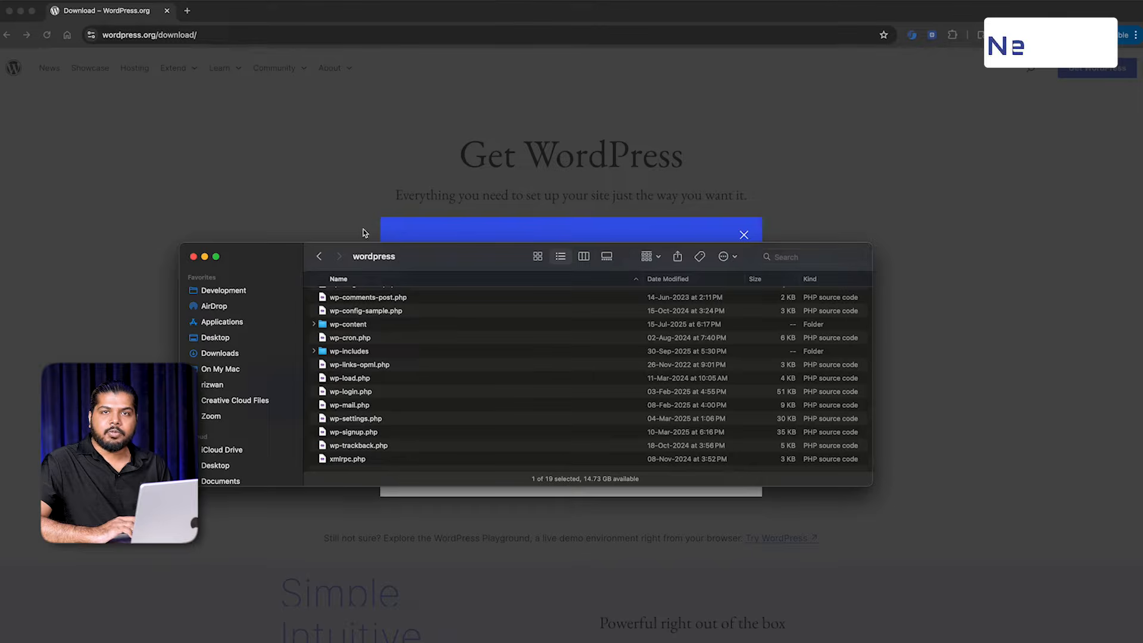
pyautogui.click(392, 174)
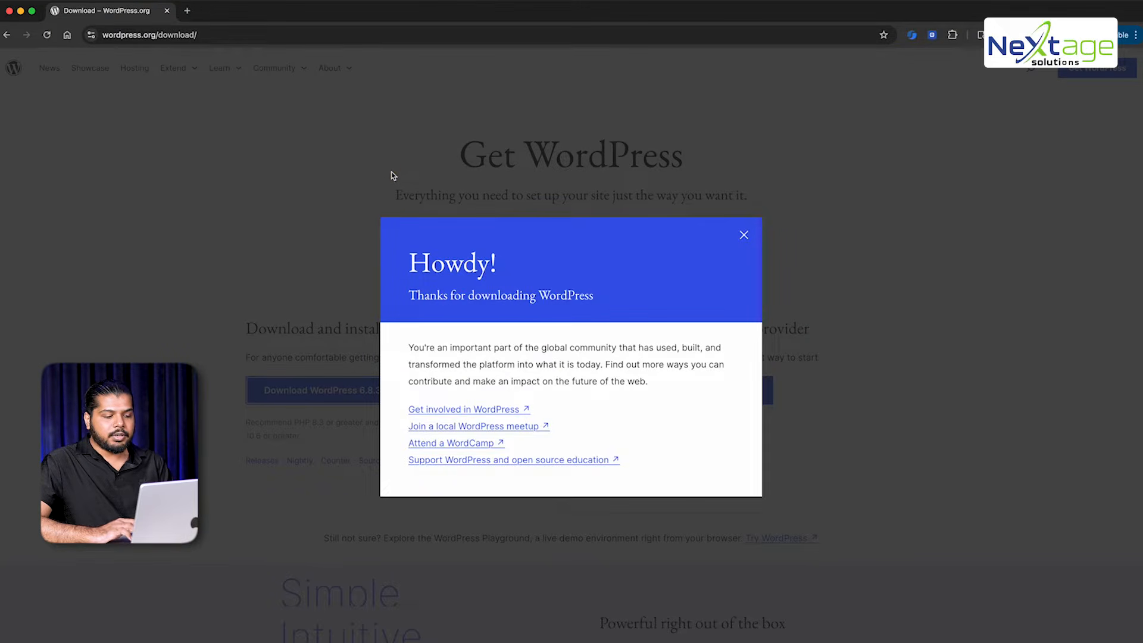
pyautogui.press('super+Tab')
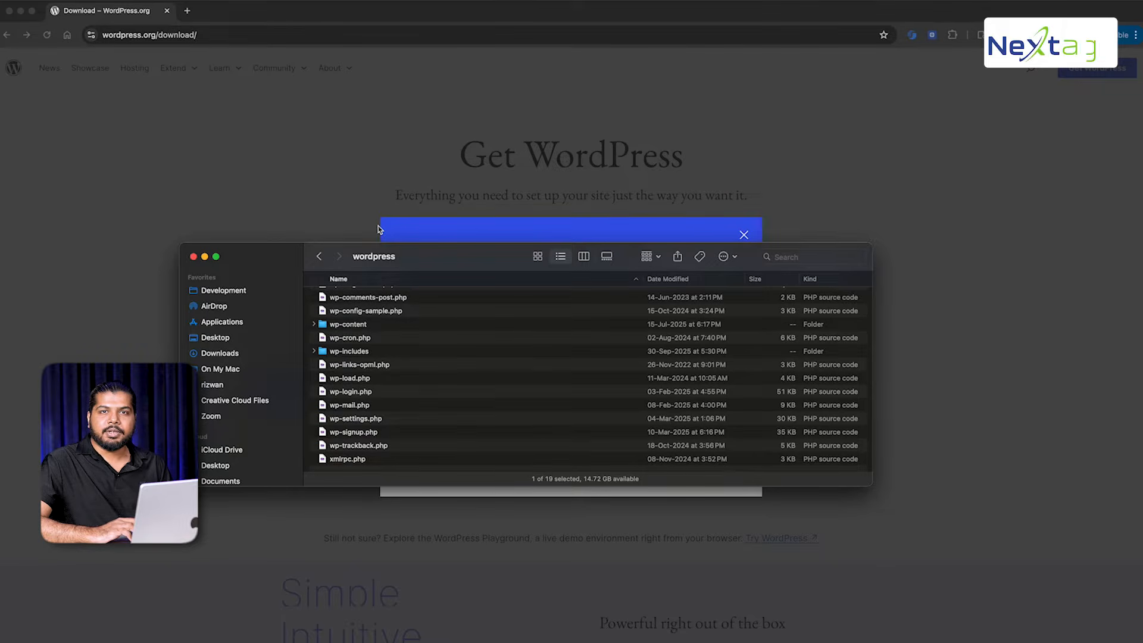
# Try localhost/wordpress/ in a new Chrome tab, then open a new Terminal window
pyautogui.click(188, 10)
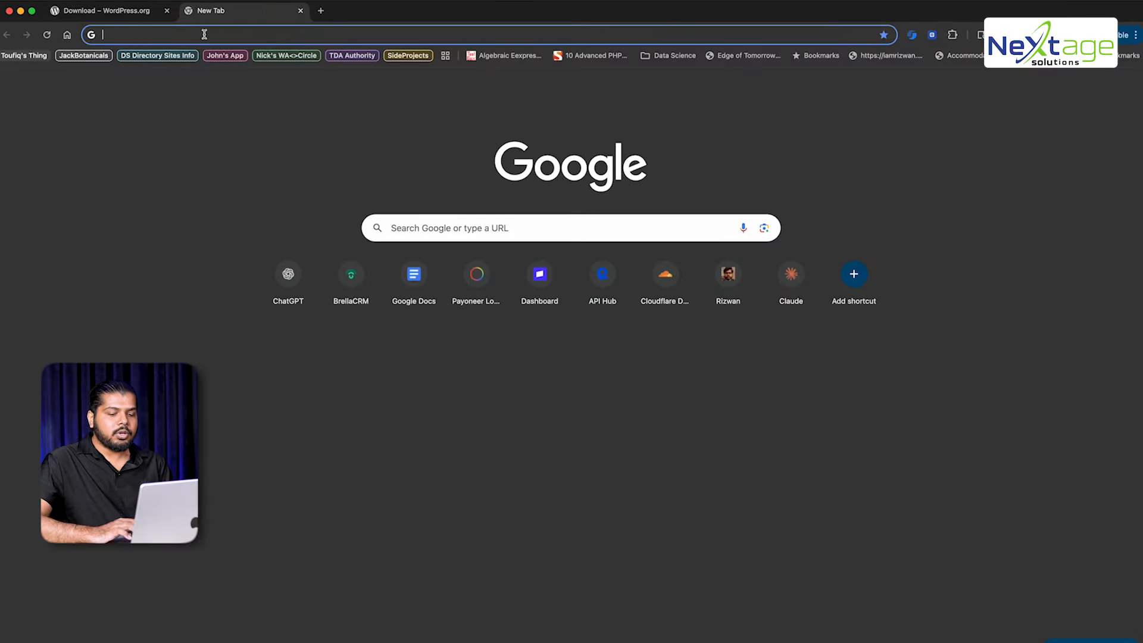
pyautogui.write('localhost/')
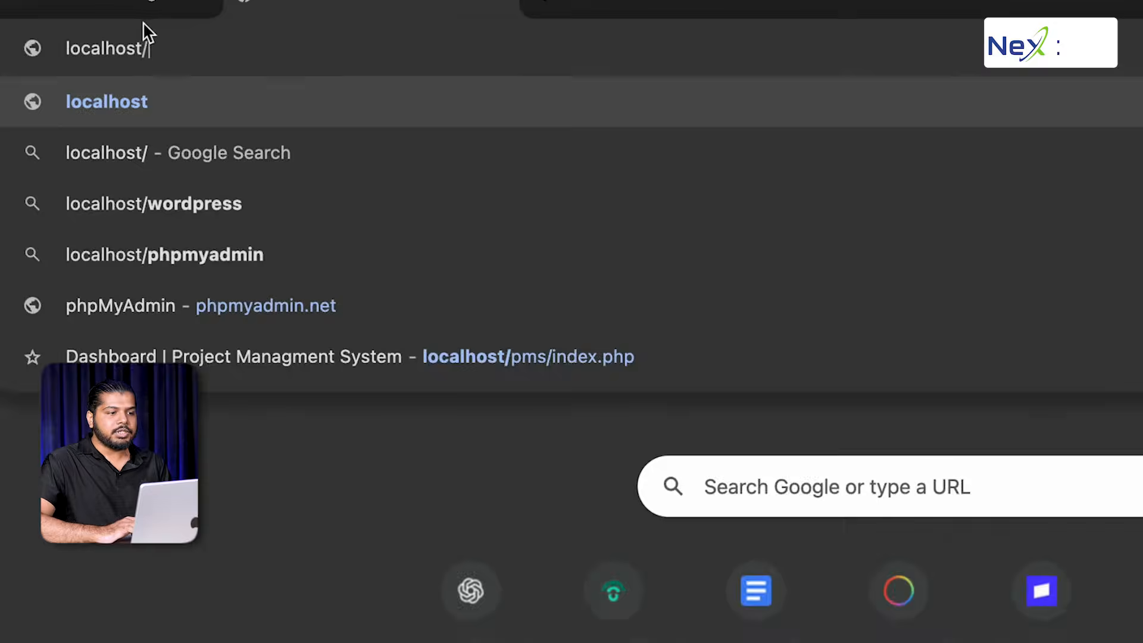
pyautogui.write('w')
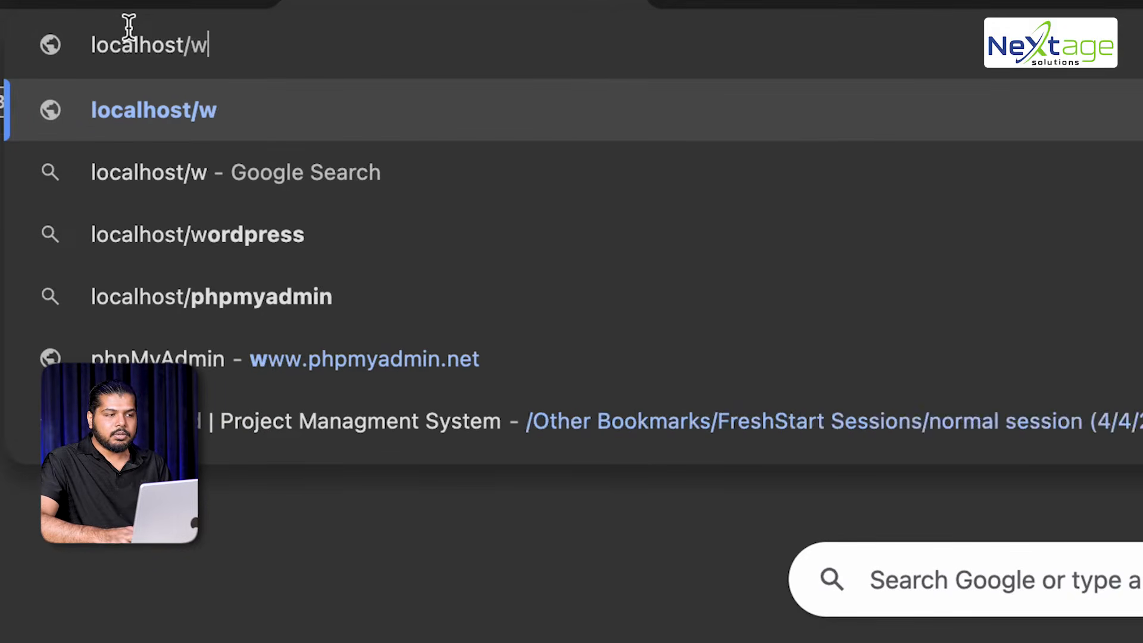
pyautogui.write('ordpress/')
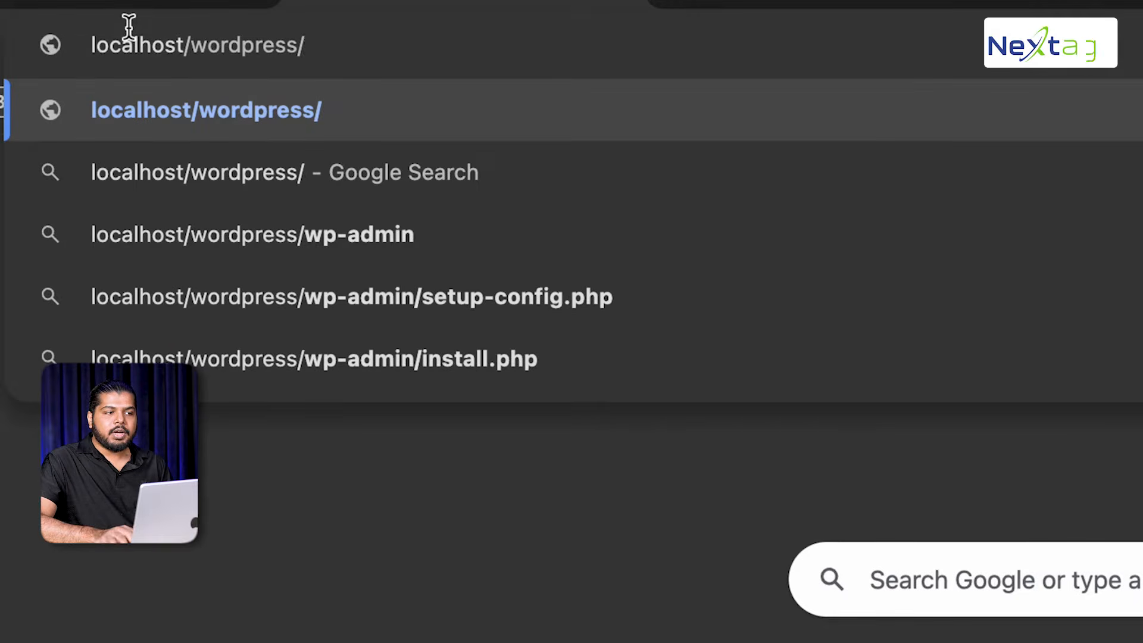
pyautogui.press('Return')
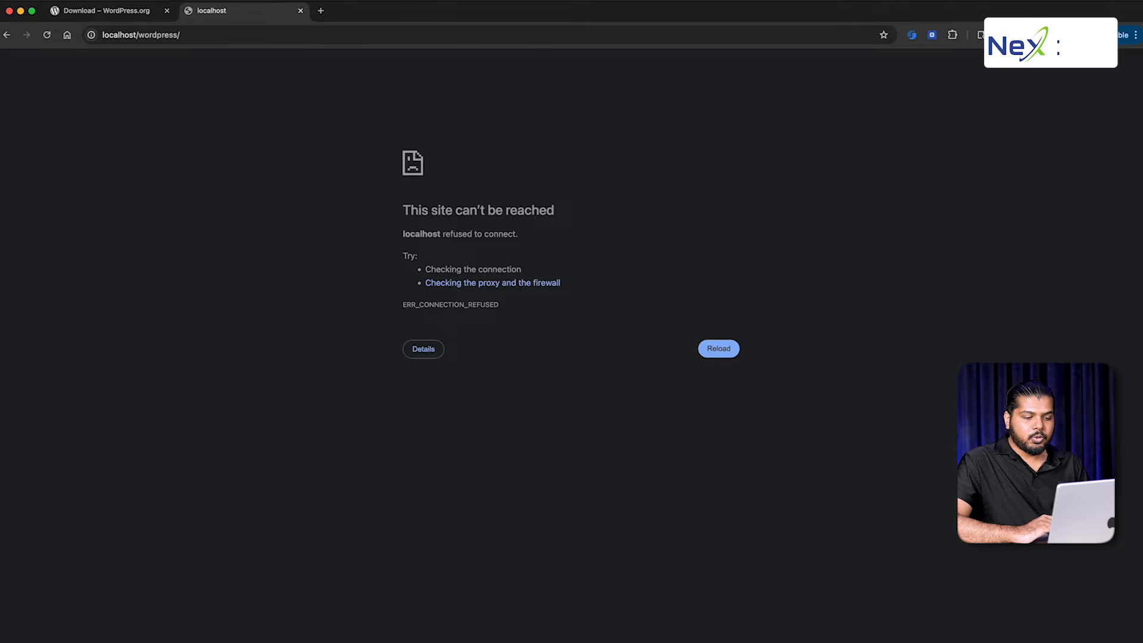
pyautogui.rightClick(721, 640)
pyautogui.click(633, 538)
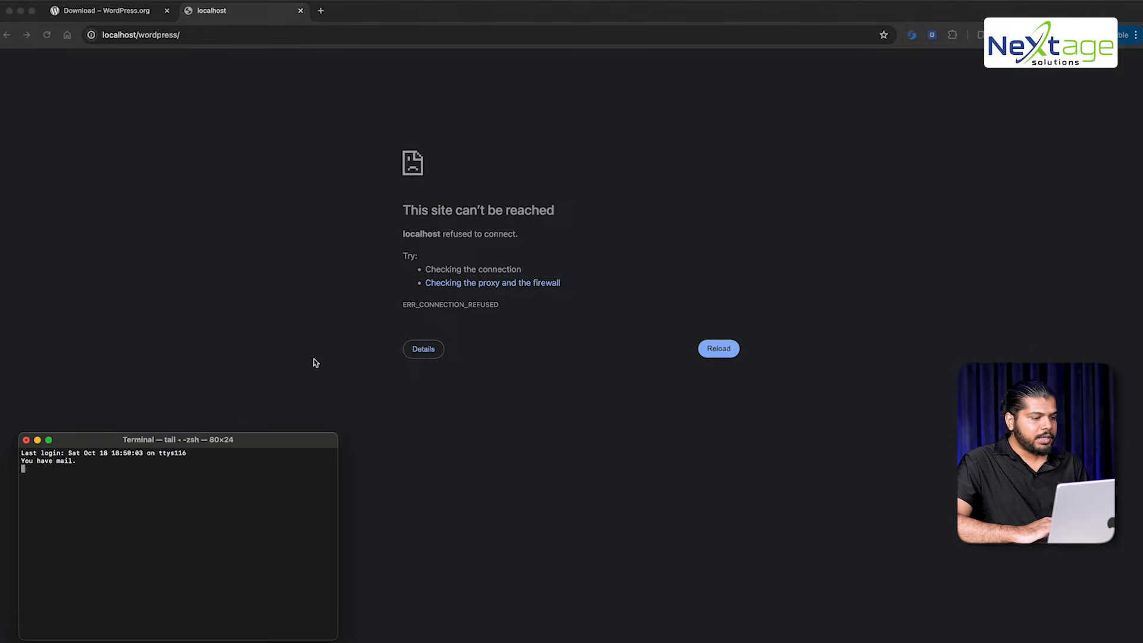
# From Downloads/wordpress, start a PHP server with php -S localhost:3942
pyautogui.write('cd ')
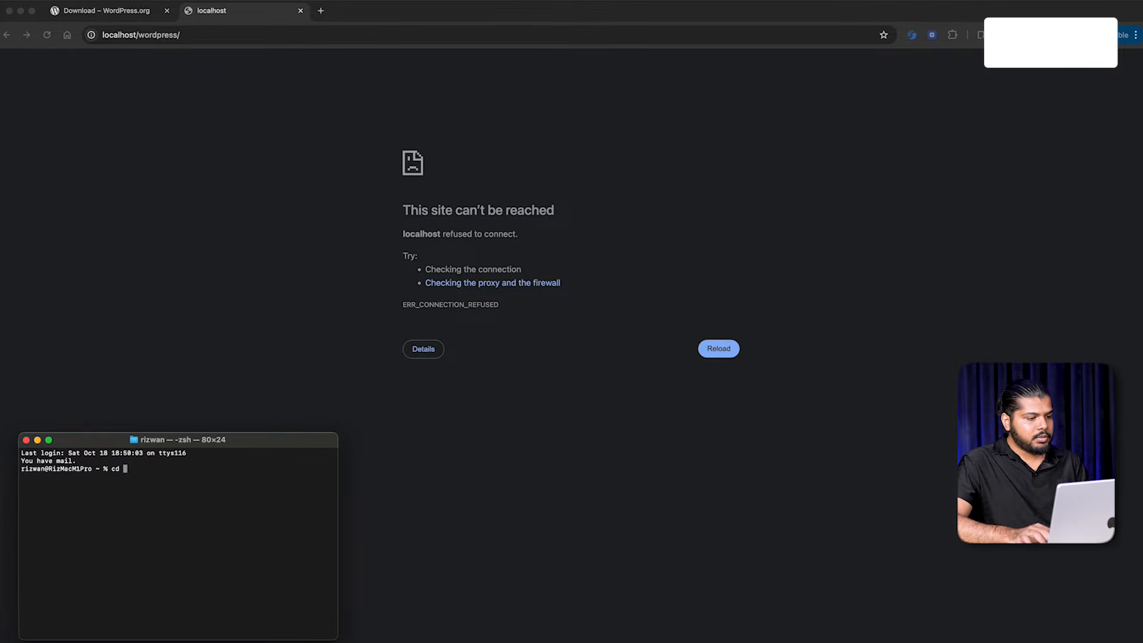
pyautogui.write('Downloads')
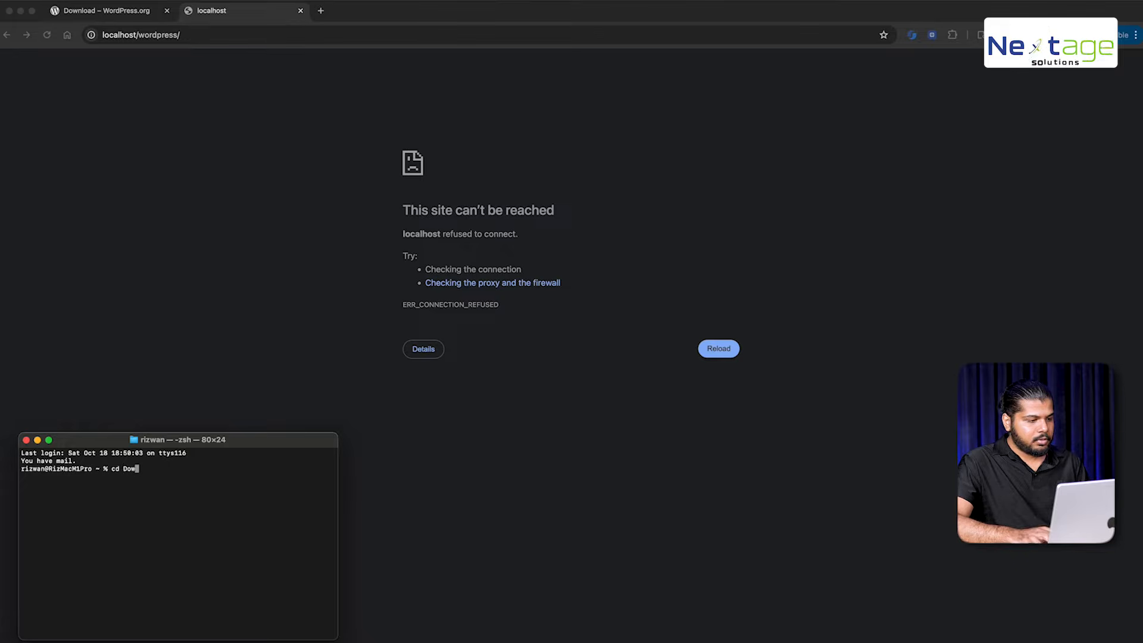
pyautogui.press('Return')
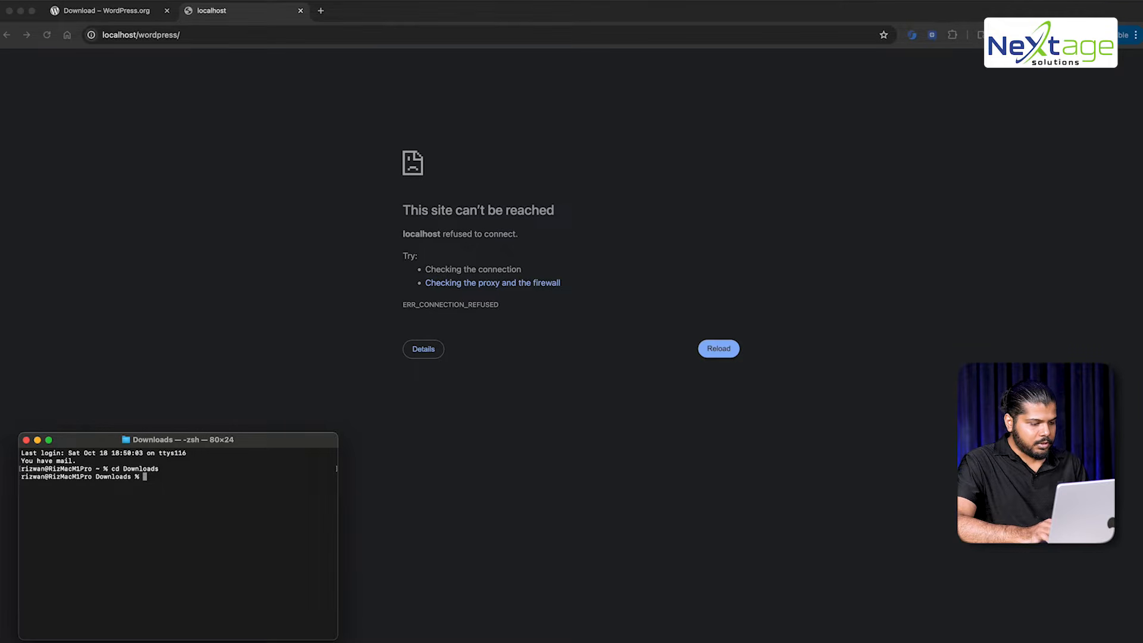
pyautogui.write('cd wordpress/')
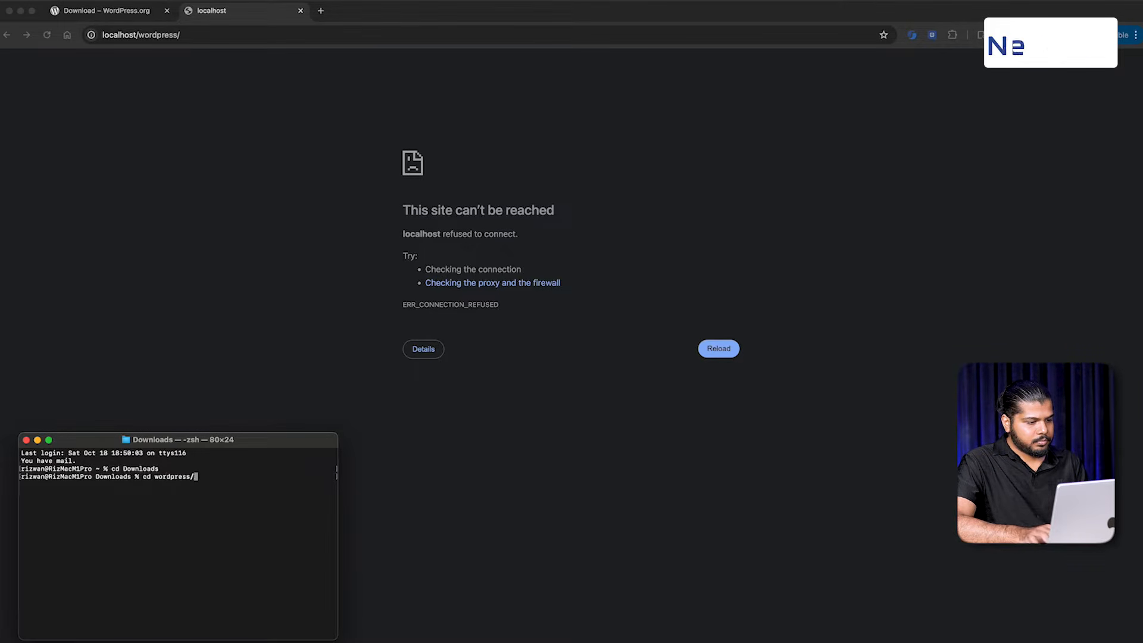
pyautogui.press('Return')
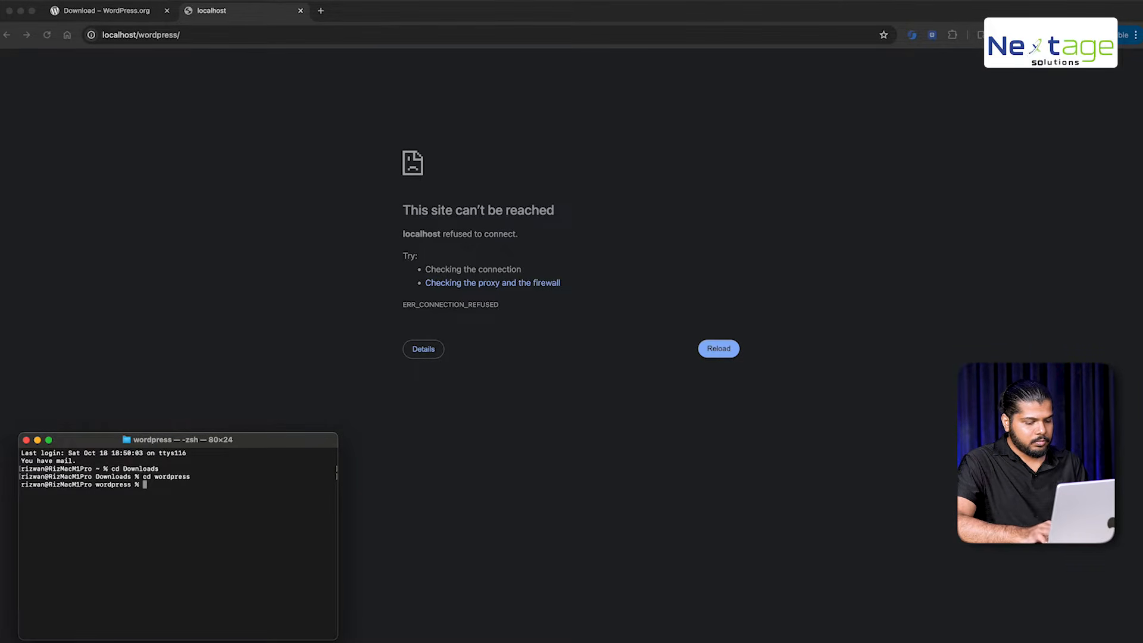
pyautogui.write('php -S local')
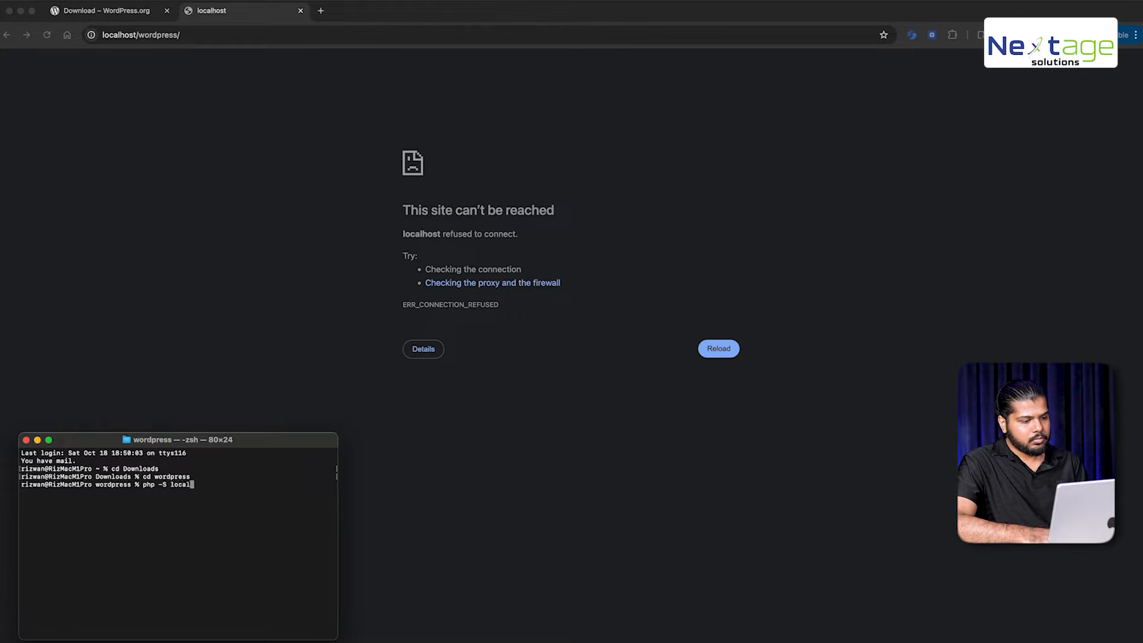
pyautogui.write('host:3942')
pyautogui.press('Return')
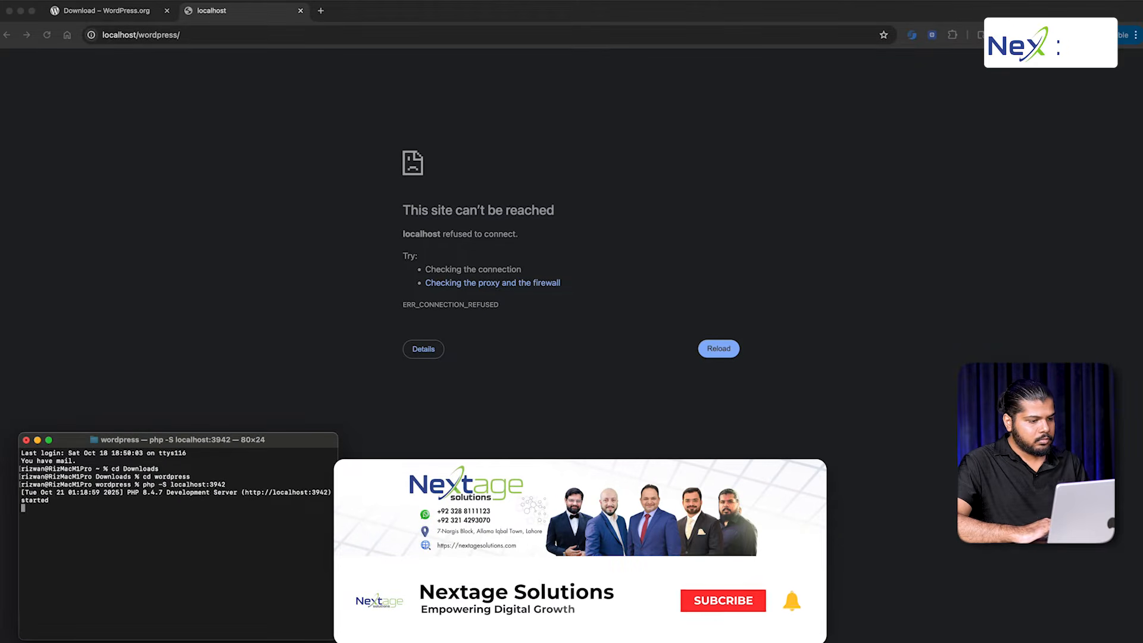
# Load the localhost:3942 address in Chrome to reach the WordPress setup page
pyautogui.doubleClick(199, 484)
pyautogui.press('super+c')
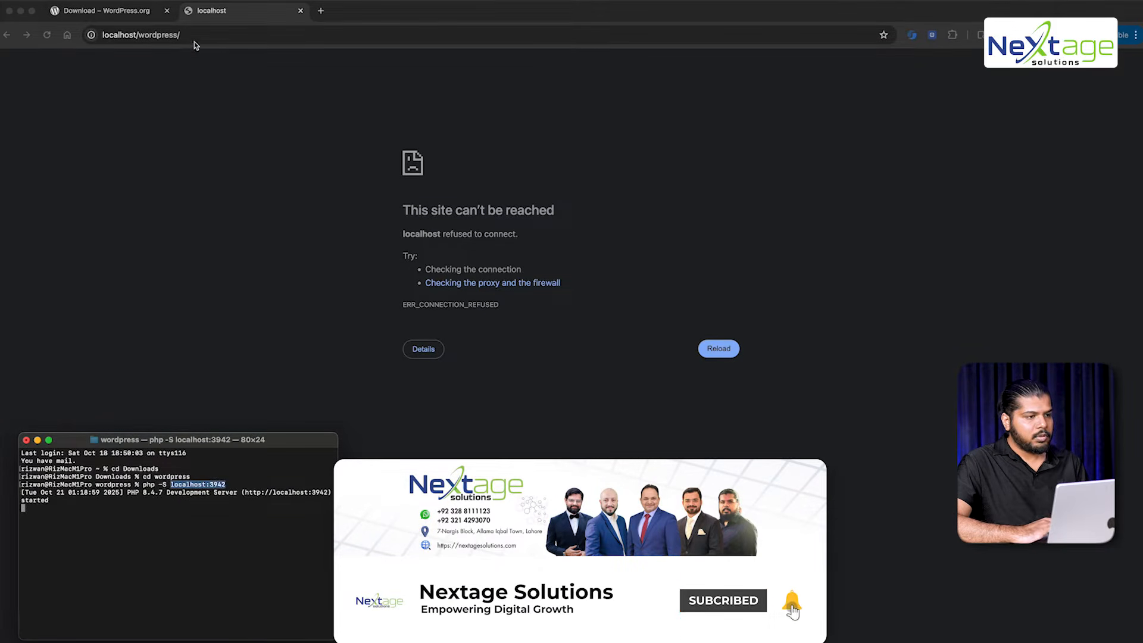
pyautogui.click(188, 36)
pyautogui.press('super+v')
pyautogui.press('Return')
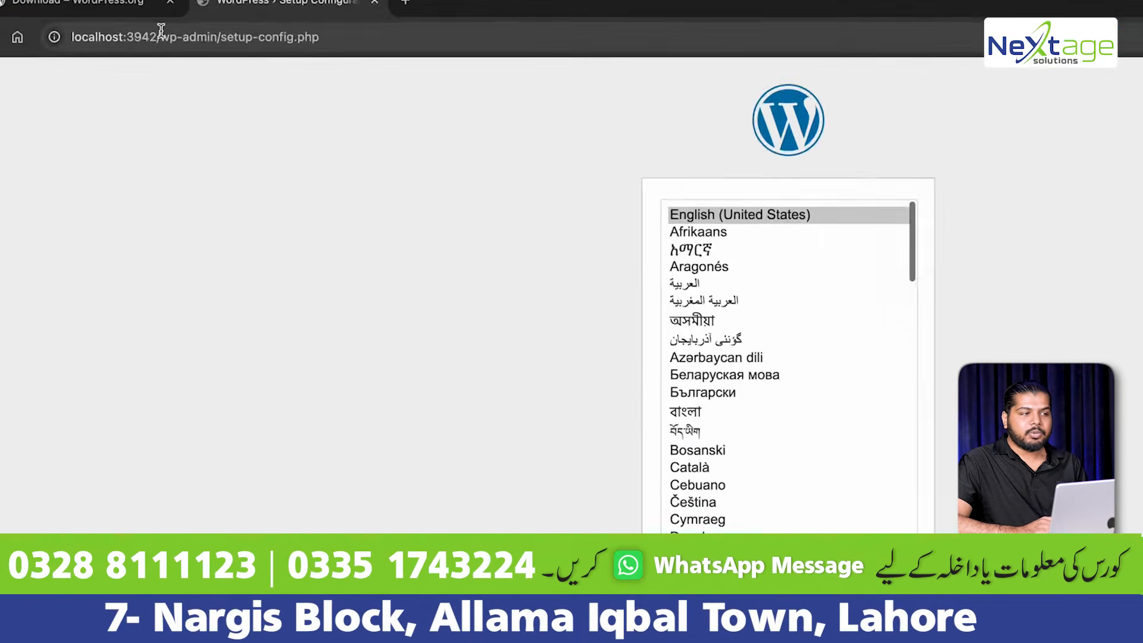
# Inspect the wp-admin setup-config.php address and scroll the language list
pyautogui.moveTo(158, 33); pyautogui.dragTo(346, 39)
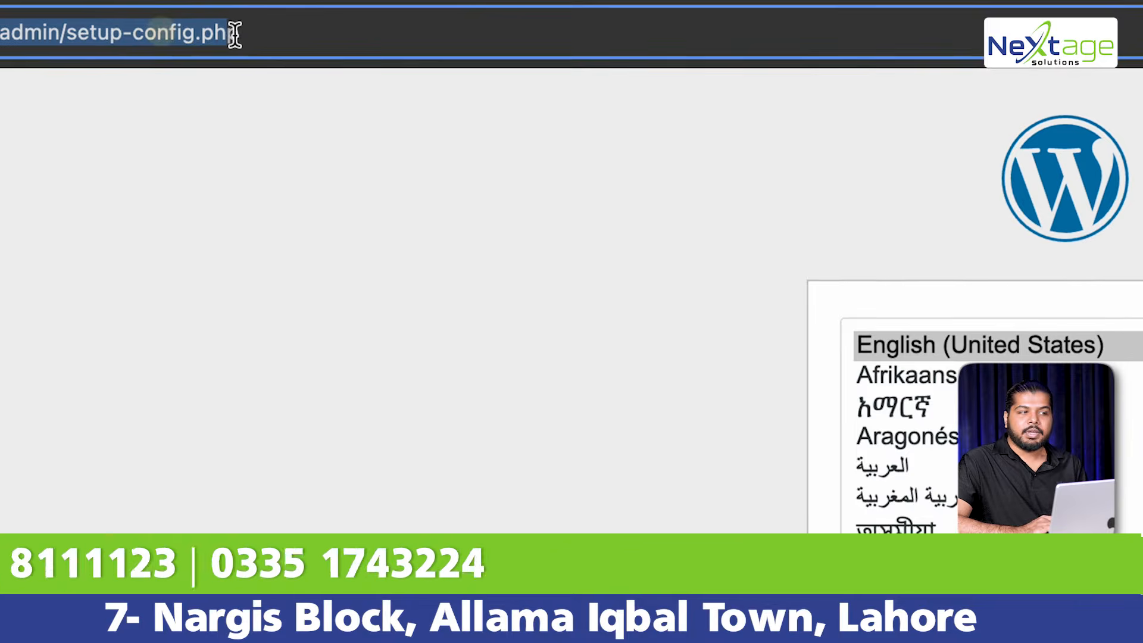
pyautogui.click(237, 66)
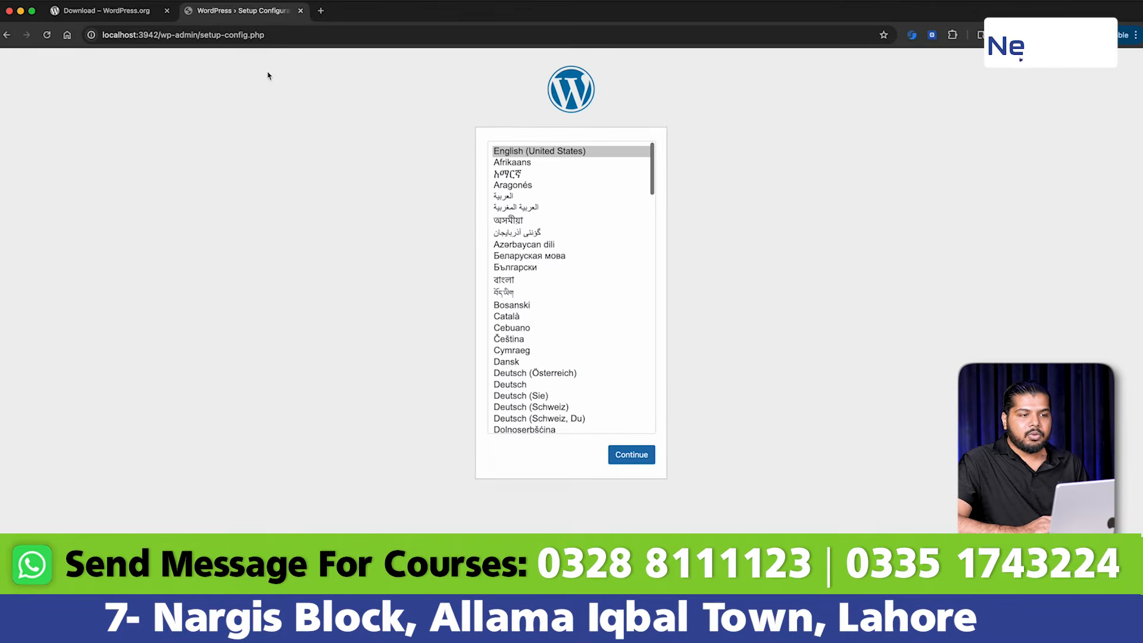
pyautogui.scroll(-5, 566, 179)
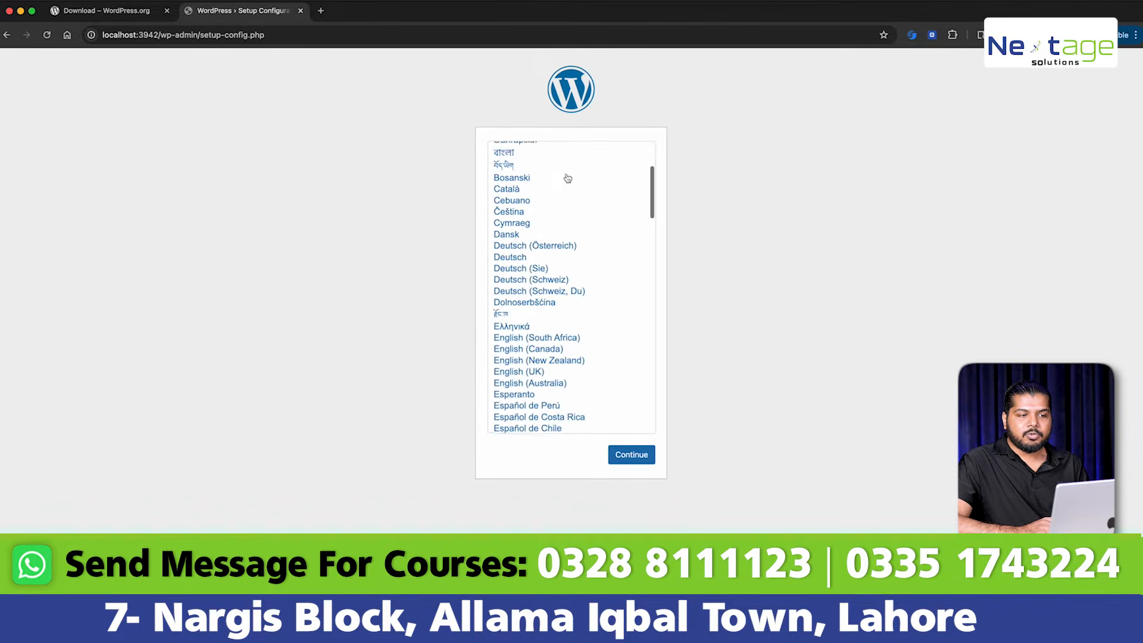
pyautogui.scroll(5, 536, 177)
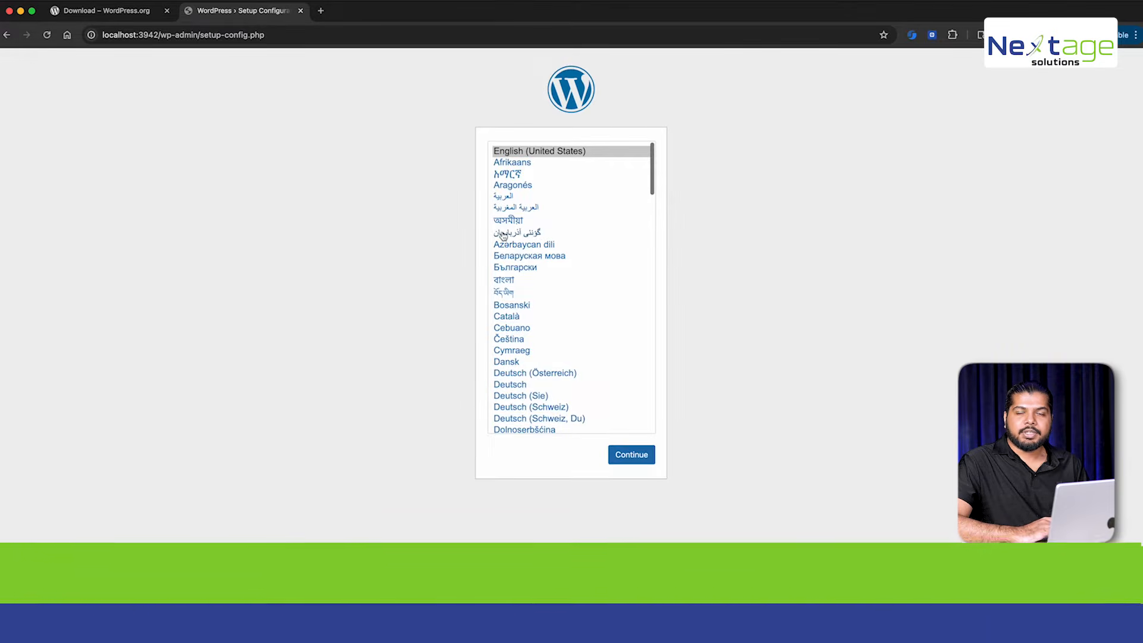
# Open a second Terminal window with Cmd+N
pyautogui.press('super+Tab')
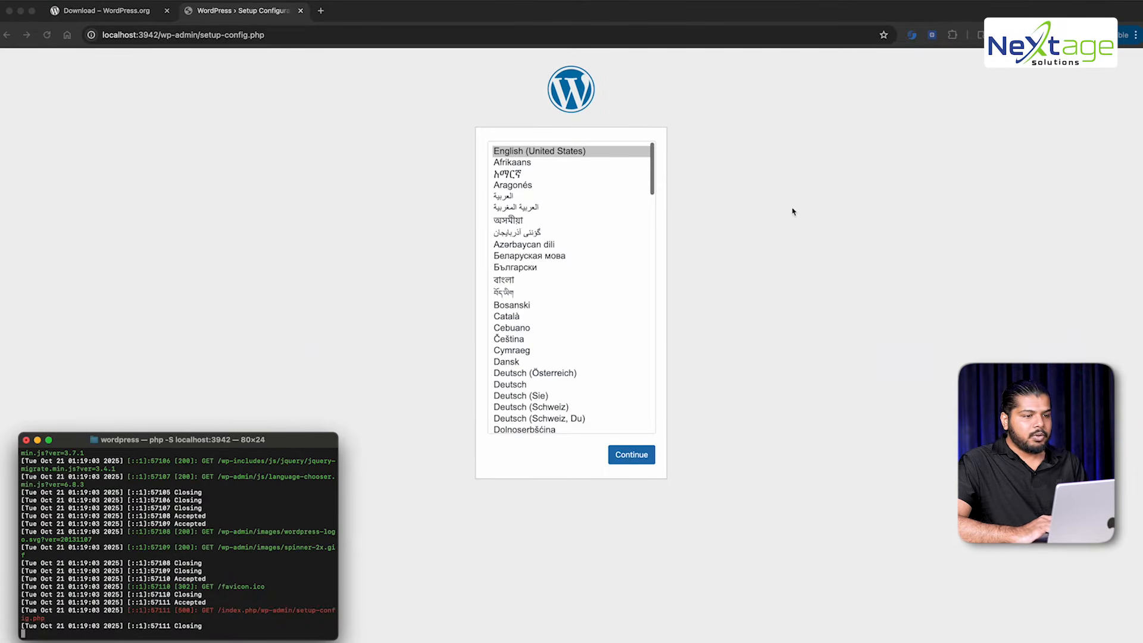
pyautogui.click(693, 235)
pyautogui.press('super+Tab')
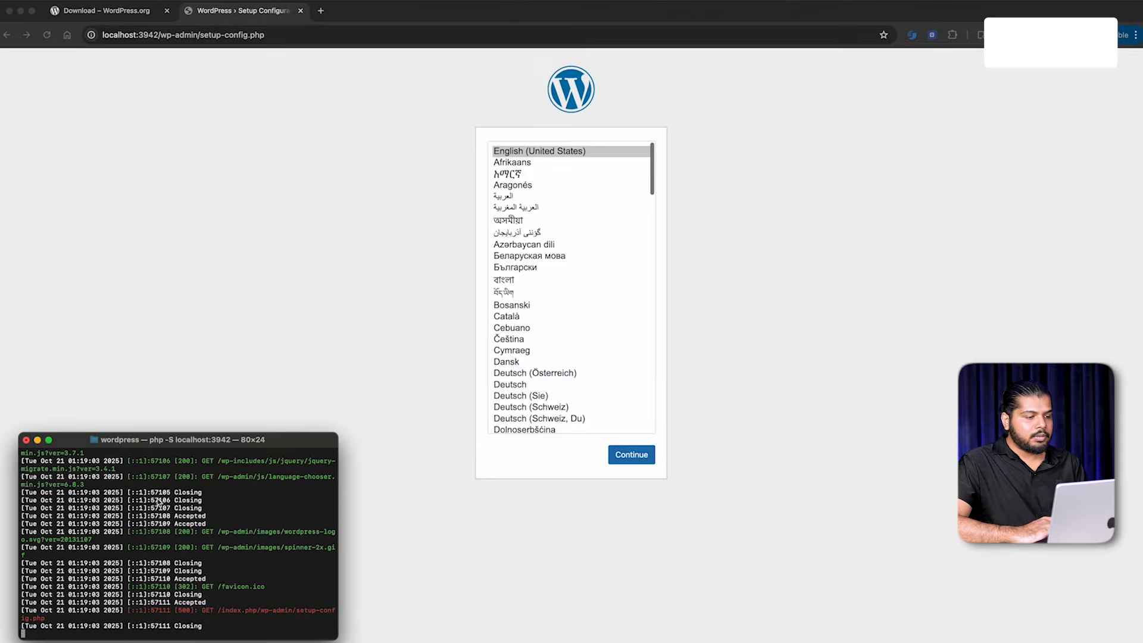
pyautogui.press('super+n')
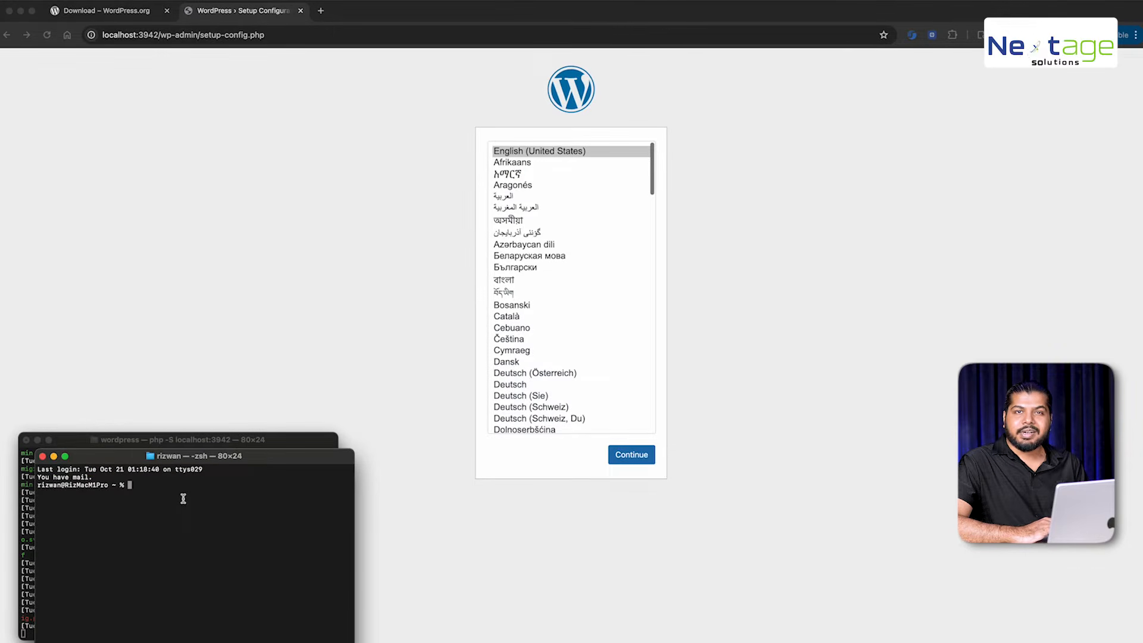
# In the new shell, change into the Downloads folder
pyautogui.click(161, 577)
pyautogui.press('Up')
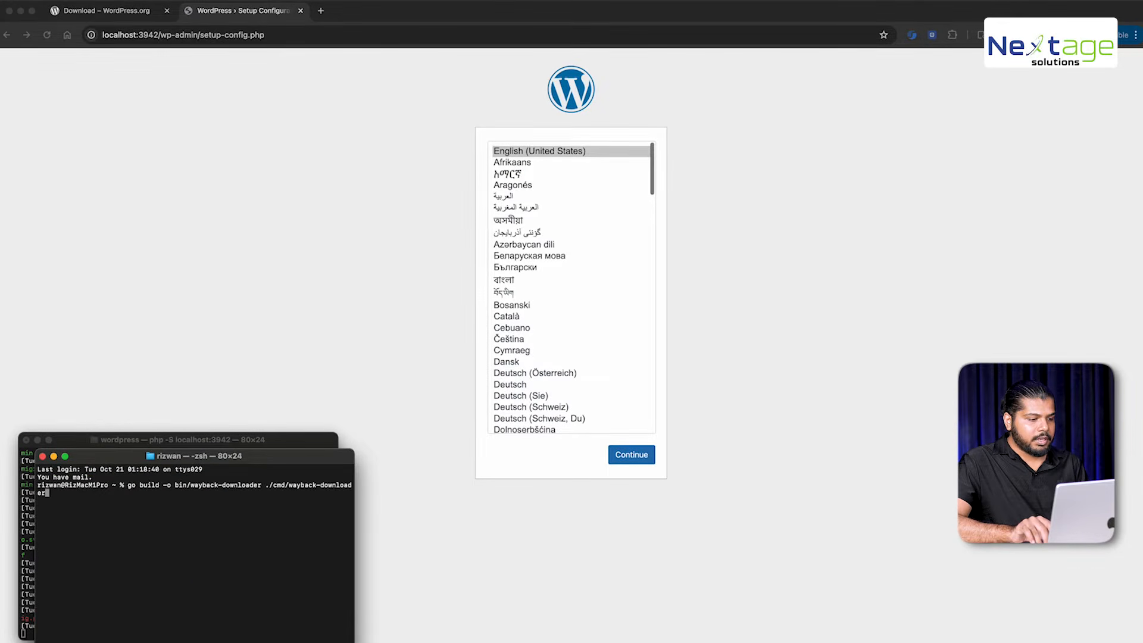
pyautogui.press('Down')
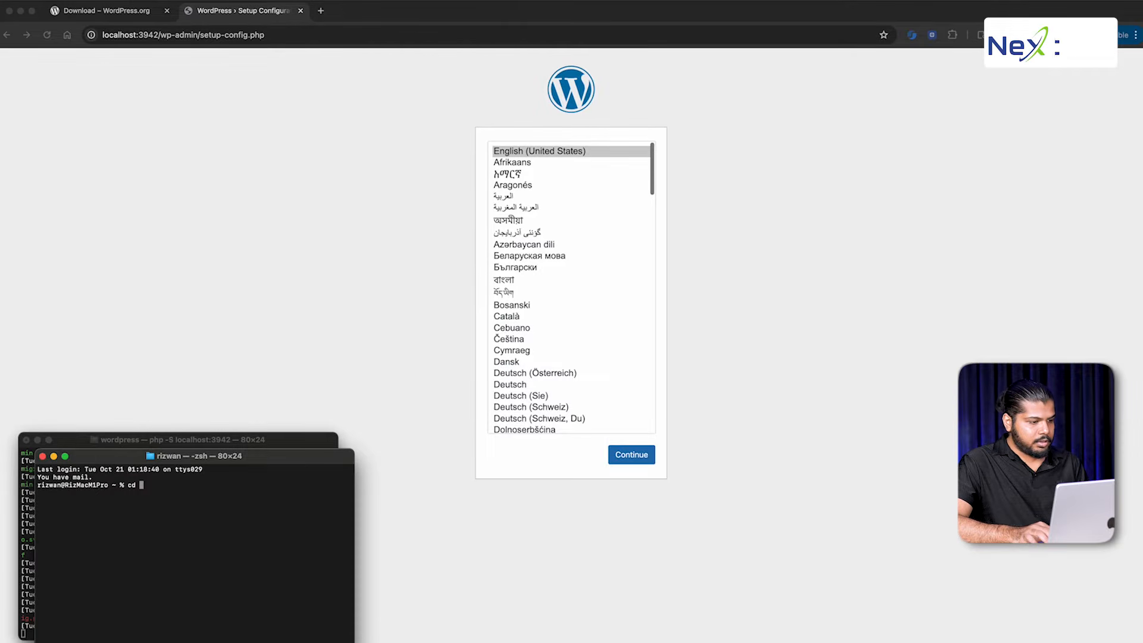
pyautogui.write('cd Downloads')
pyautogui.press('Return')
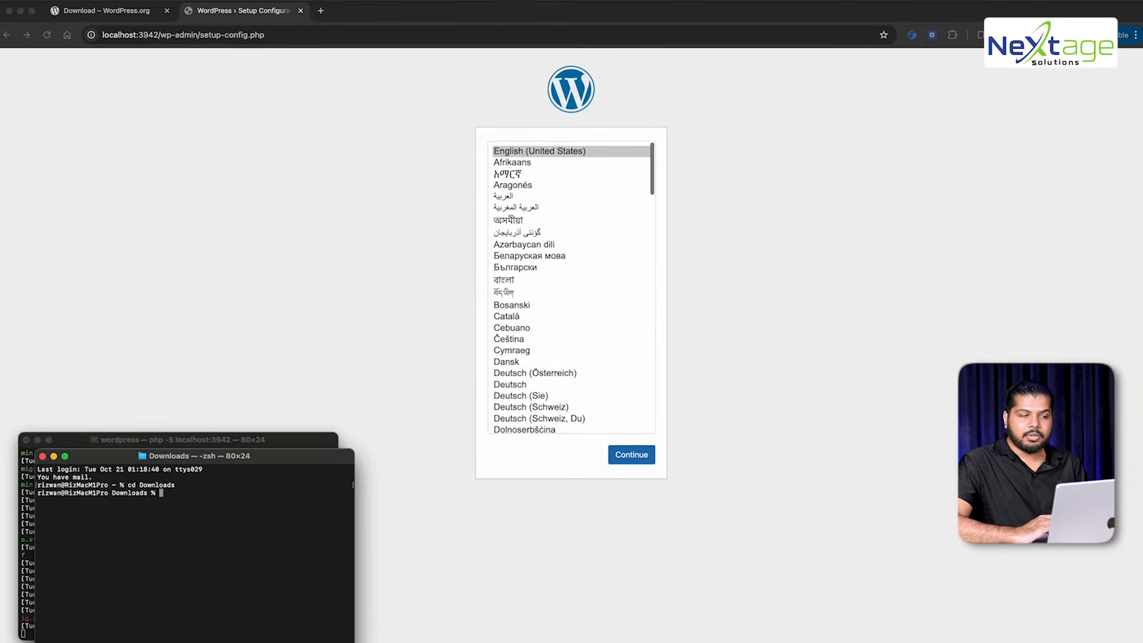
# Open a new Chrome tab with the address localhost/phpmyadmin
pyautogui.click(218, 304)
pyautogui.press('super+t')
pyautogui.write('localhost:6235')
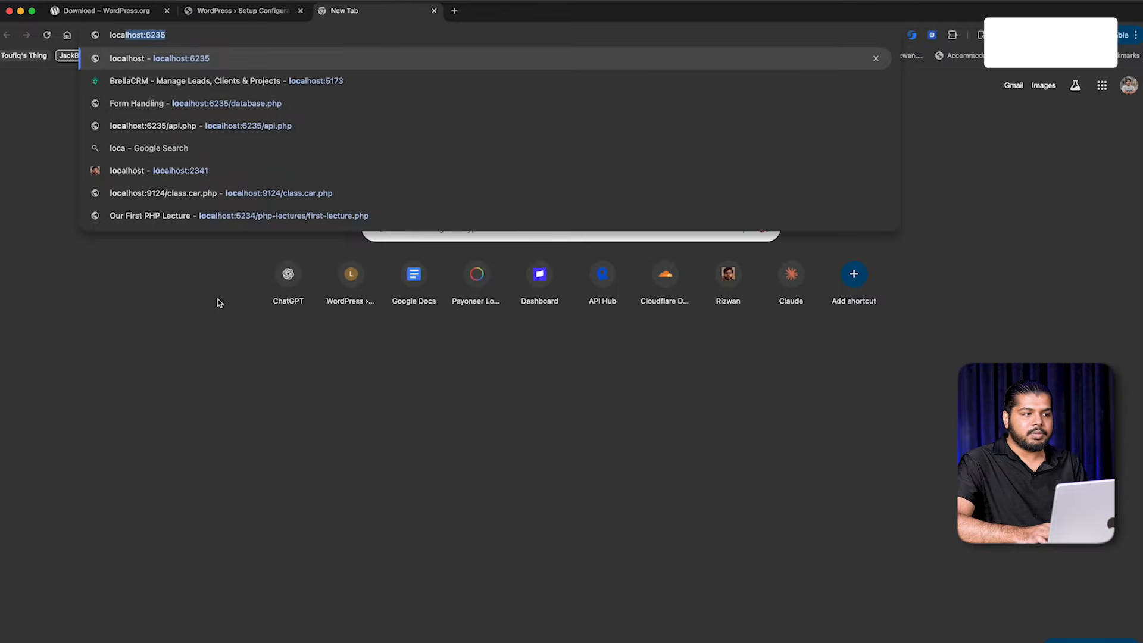
pyautogui.press('BackSpace')
pyautogui.press('BackSpace')
pyautogui.press('BackSpace')
pyautogui.press('BackSpace')
pyautogui.press('BackSpace')
pyautogui.write('/')
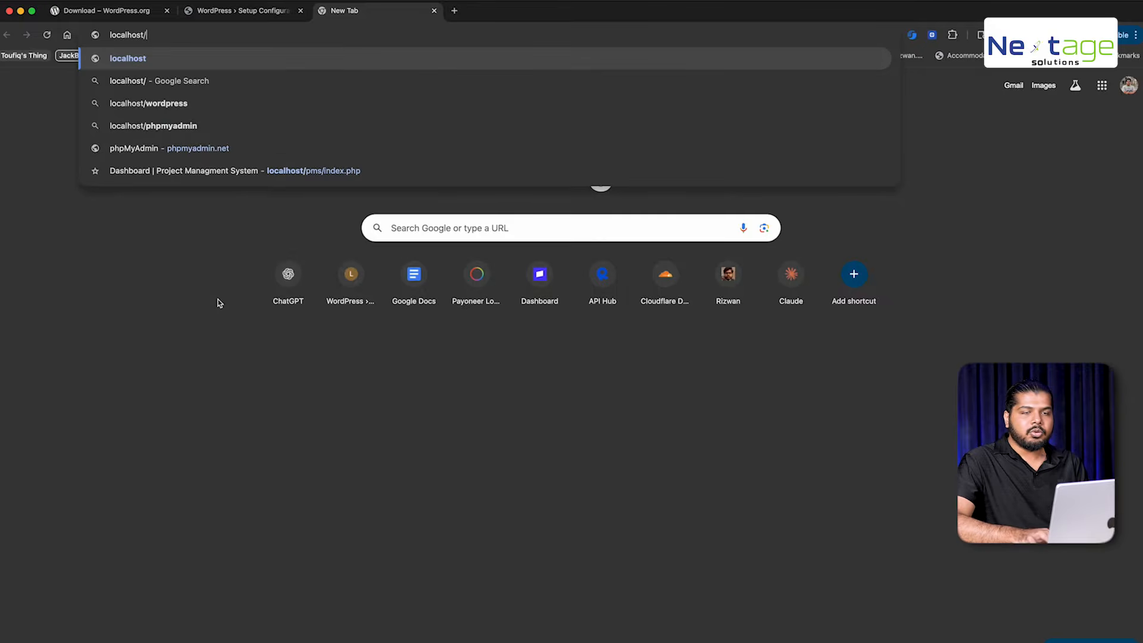
pyautogui.write('phpmyadmin')
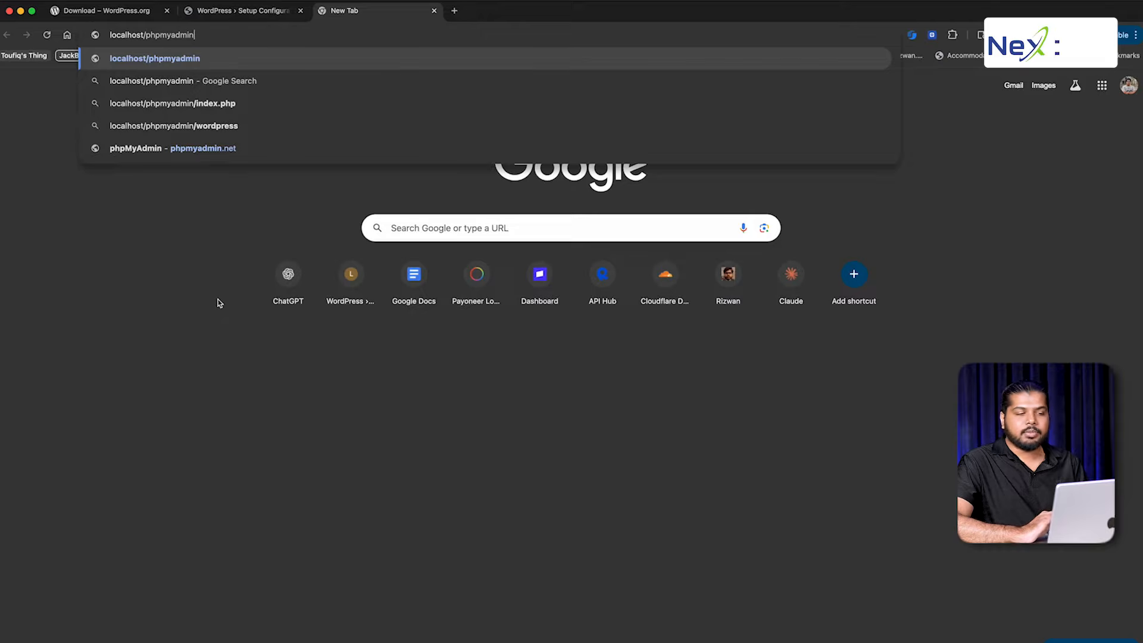
# Change into the phpmyadmin folder in Terminal
pyautogui.press('super+Tab')
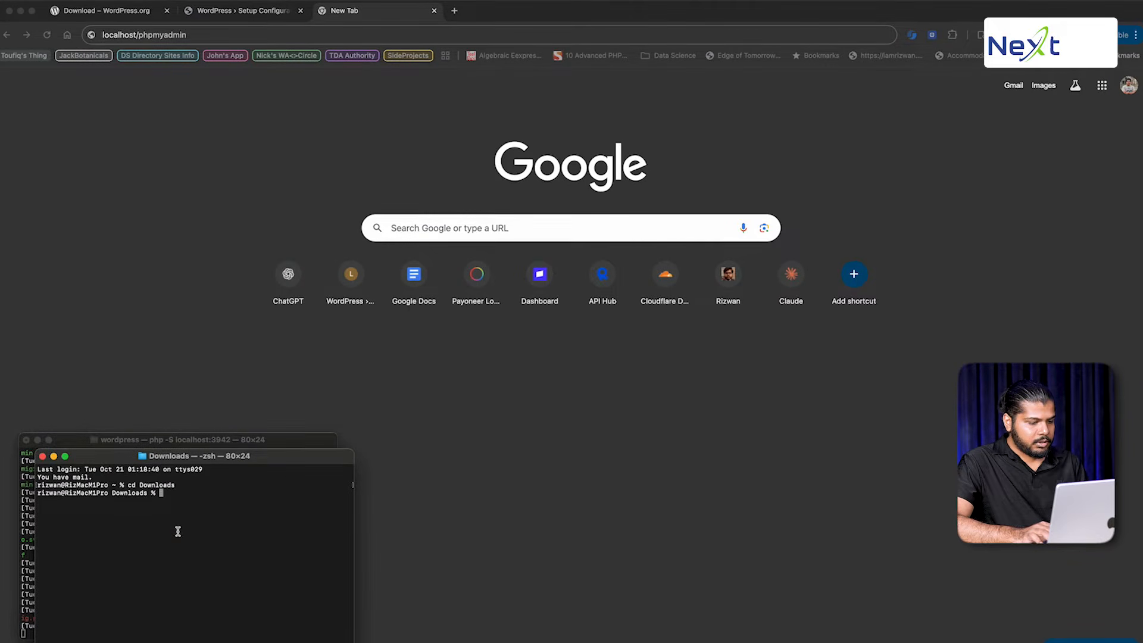
pyautogui.write('php')
pyautogui.press('Tab')
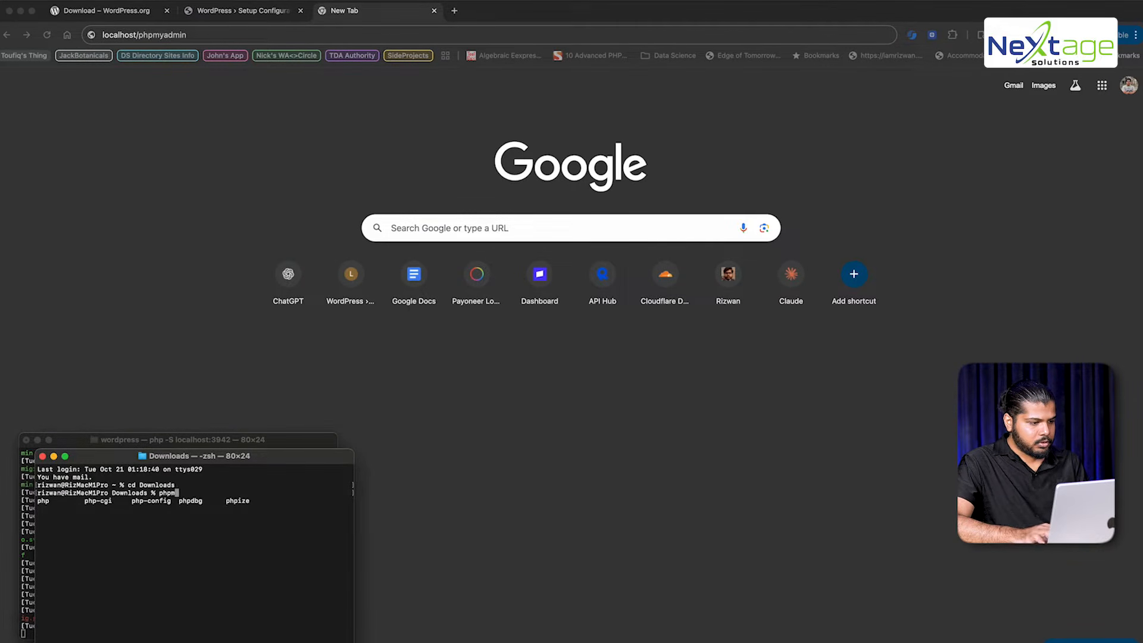
pyautogui.write('m')
pyautogui.press('Tab')
pyautogui.press('BackSpace')
pyautogui.press('BackSpace')
pyautogui.press('BackSpace')
pyautogui.press('BackSpace')
pyautogui.press('BackSpace')
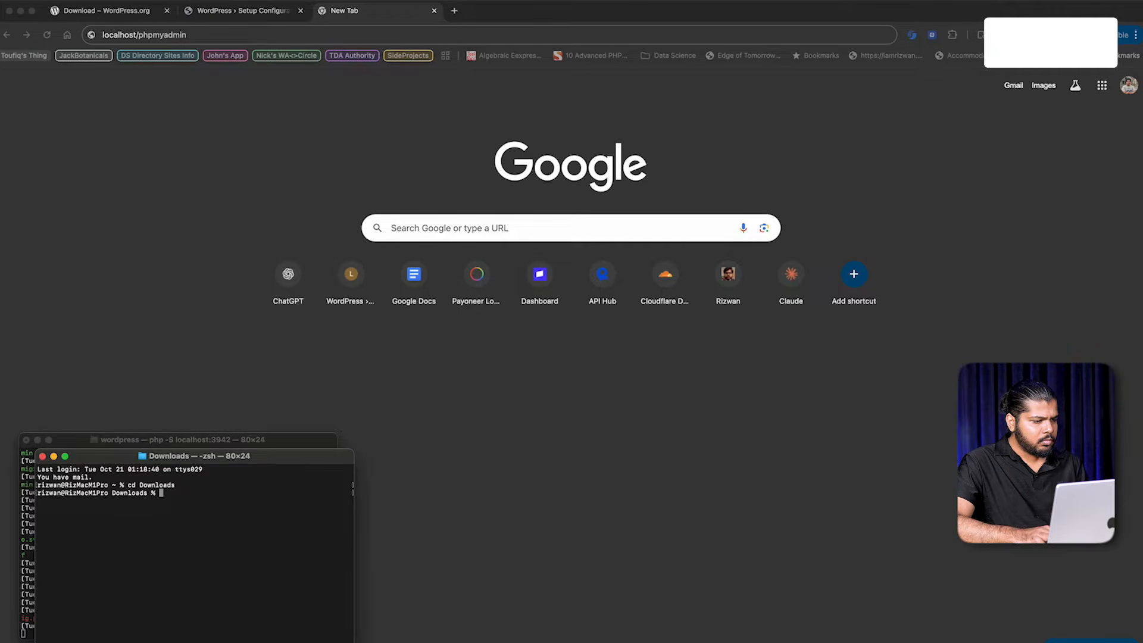
pyautogui.write('cd phpmyadmin/')
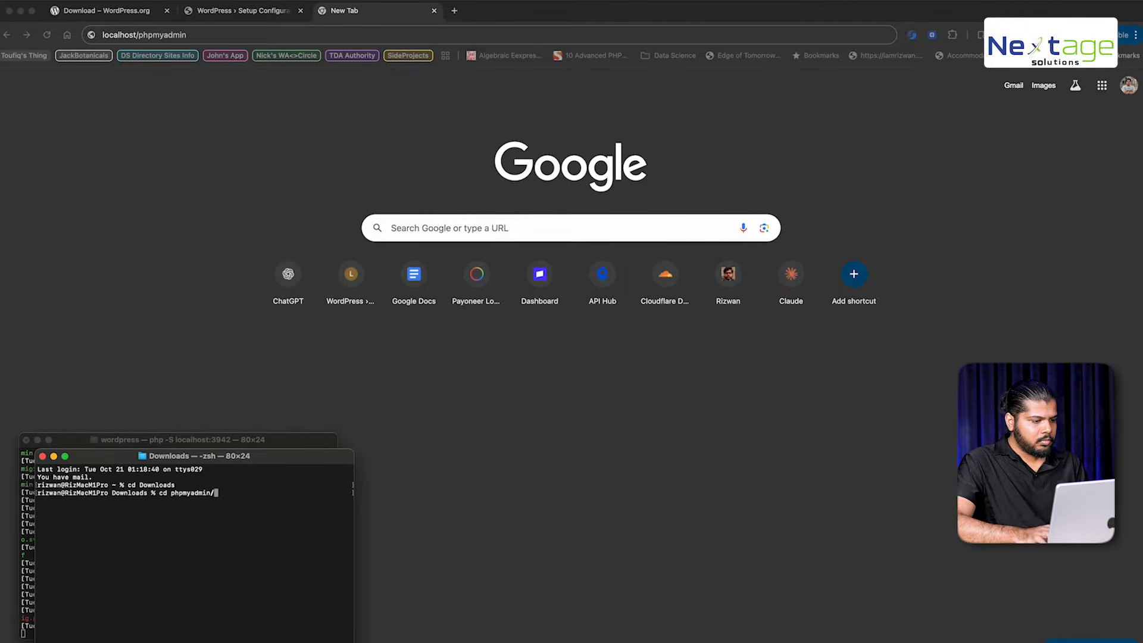
pyautogui.press('Return')
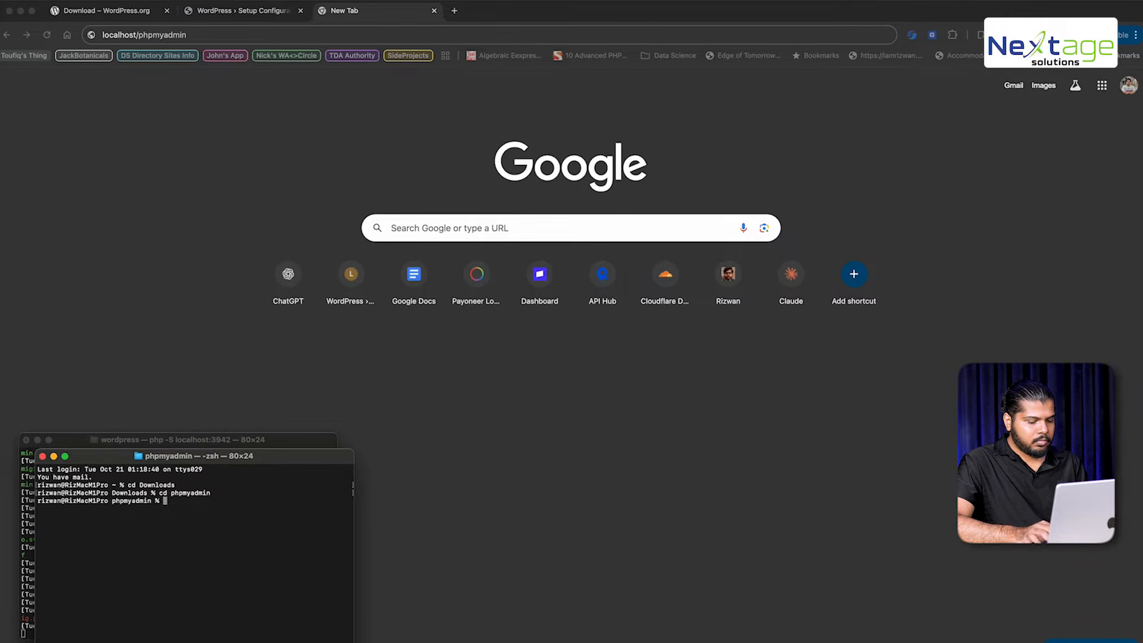
# Start a PHP server on localhost:9812 and copy its address
pyautogui.write('php -S lo')
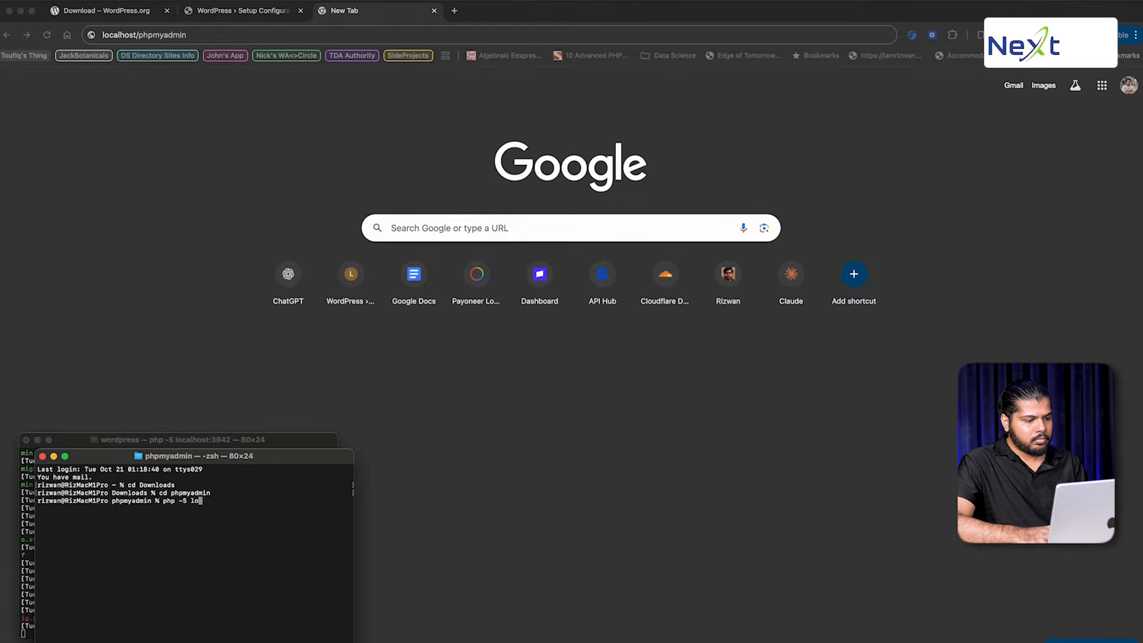
pyautogui.write('calhost:98121')
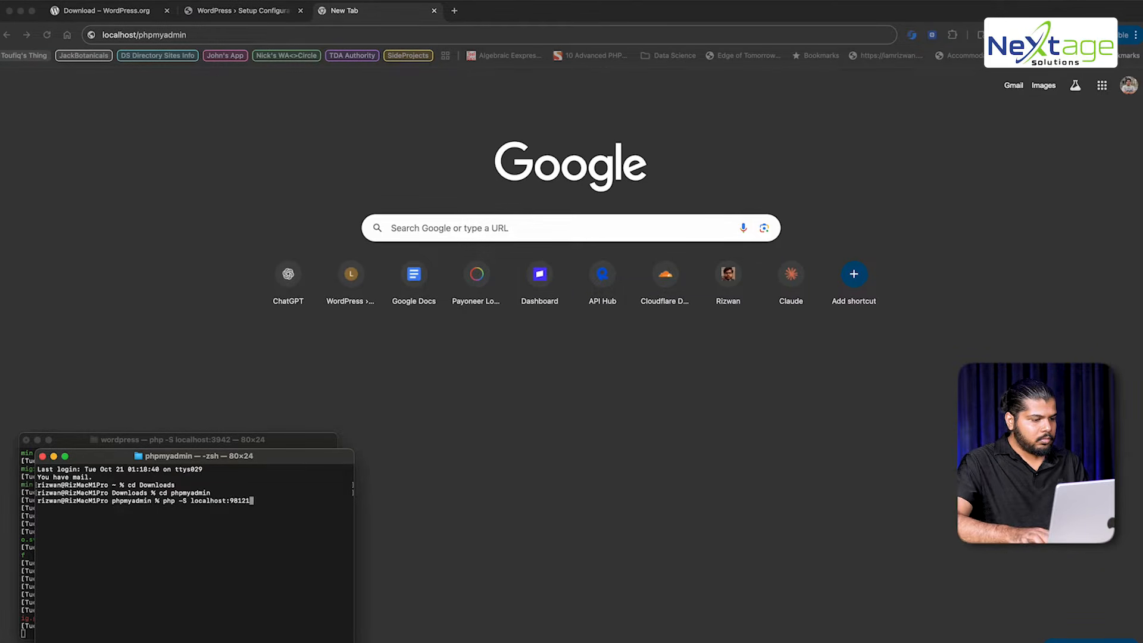
pyautogui.press('Return')
pyautogui.moveTo(192, 501); pyautogui.dragTo(249, 501)
pyautogui.press('super+c')
pyautogui.click(227, 37)
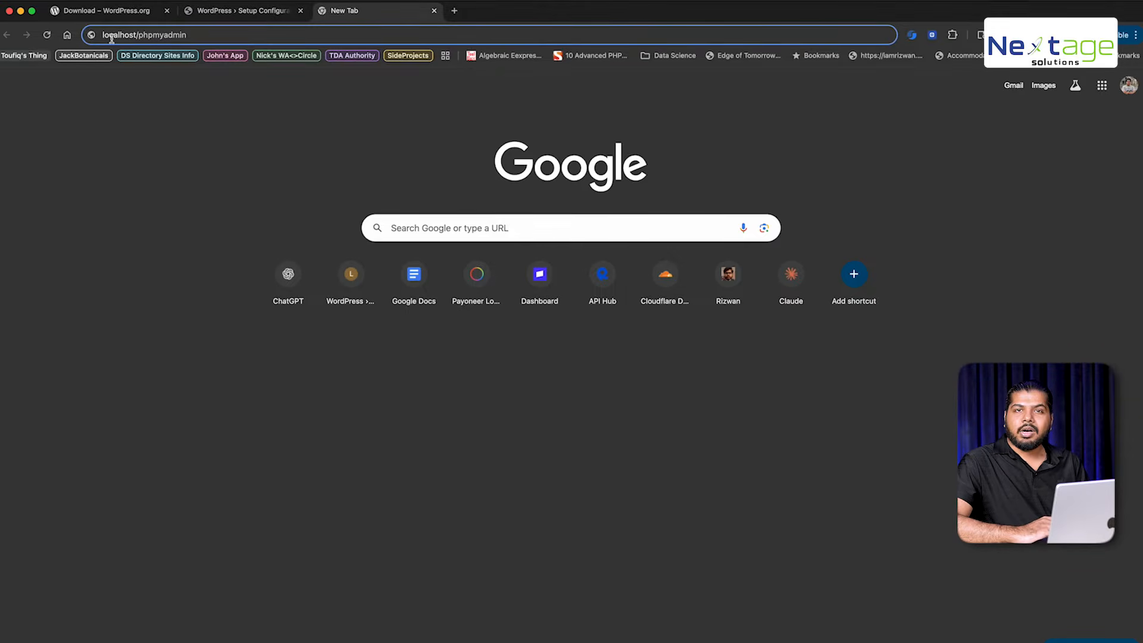
# Open phpMyAdmin at localhost:9812 and log in as root
pyautogui.press('super+a')
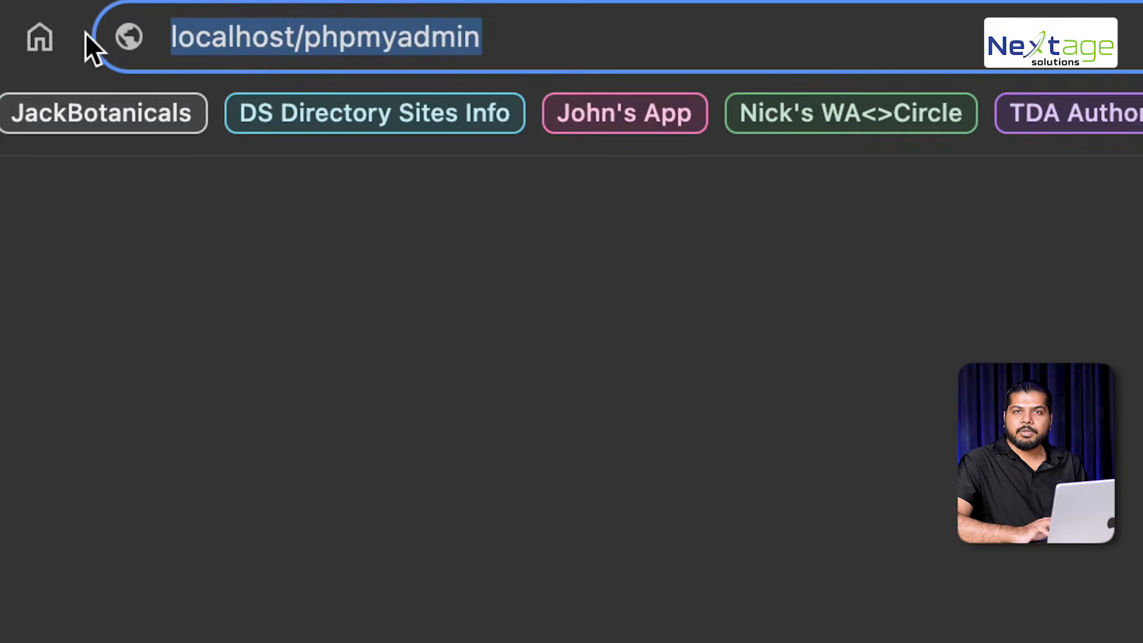
pyautogui.press('super+v')
pyautogui.press('Return')
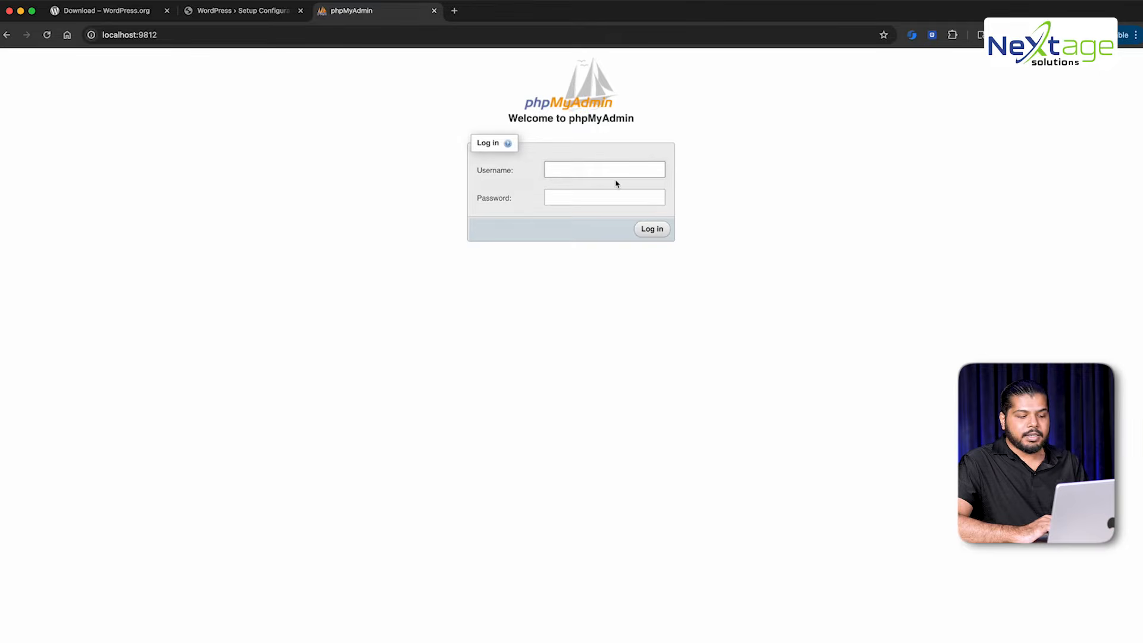
pyautogui.write('root')
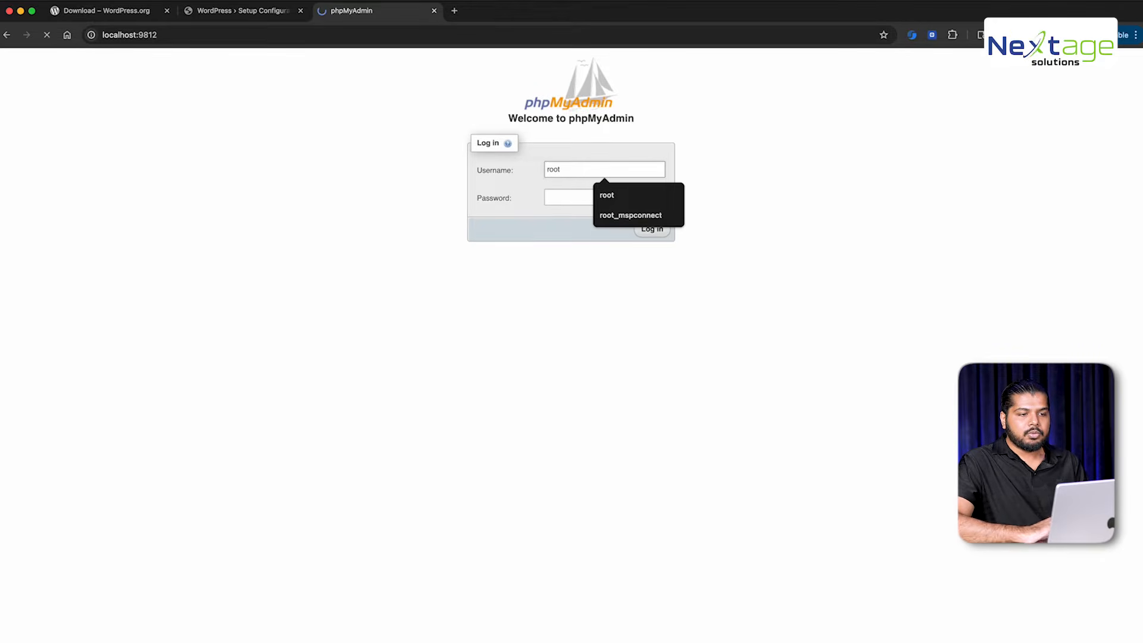
pyautogui.press('Return')
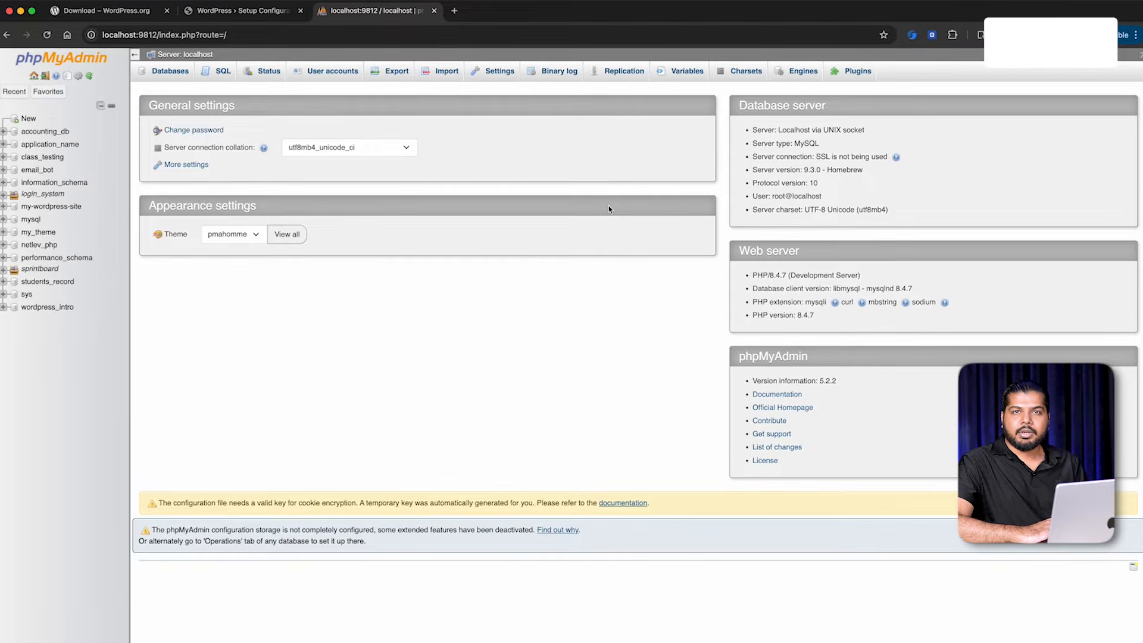
# Create the wordpress_db database and return to the WordPress setup tab
pyautogui.click(28, 117)
pyautogui.click(203, 168)
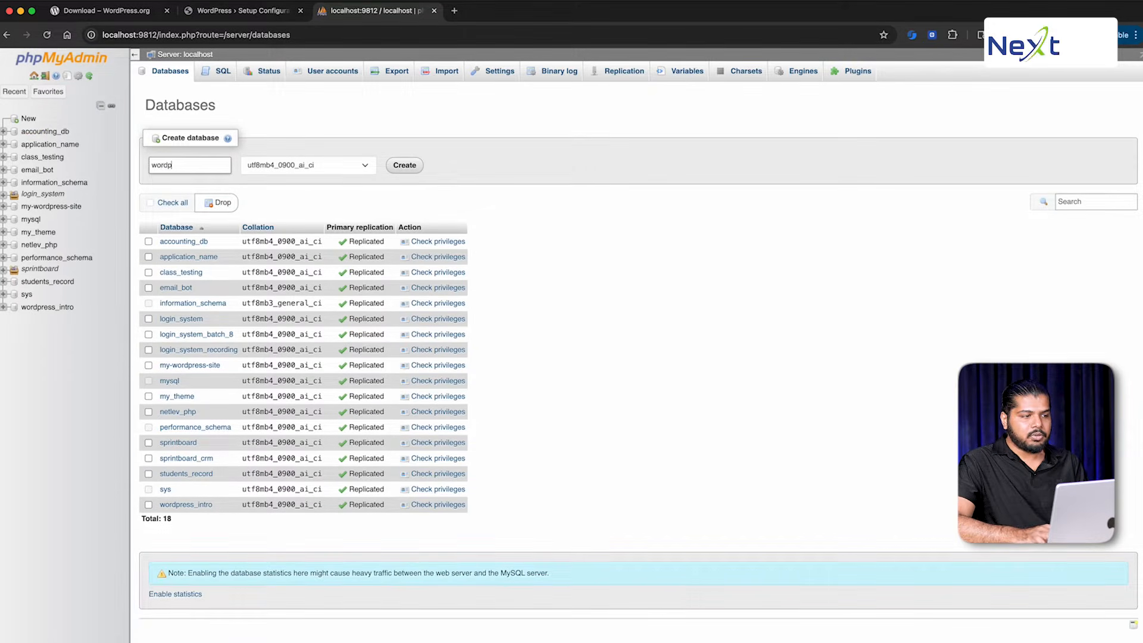
pyautogui.write('wordpress_db')
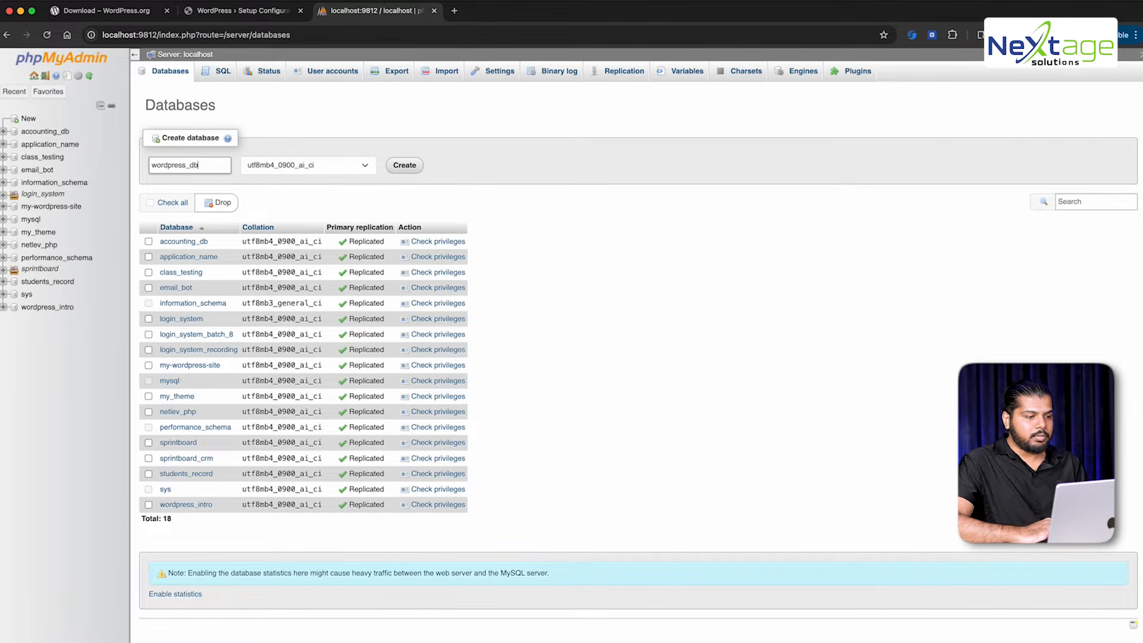
pyautogui.press('super+a')
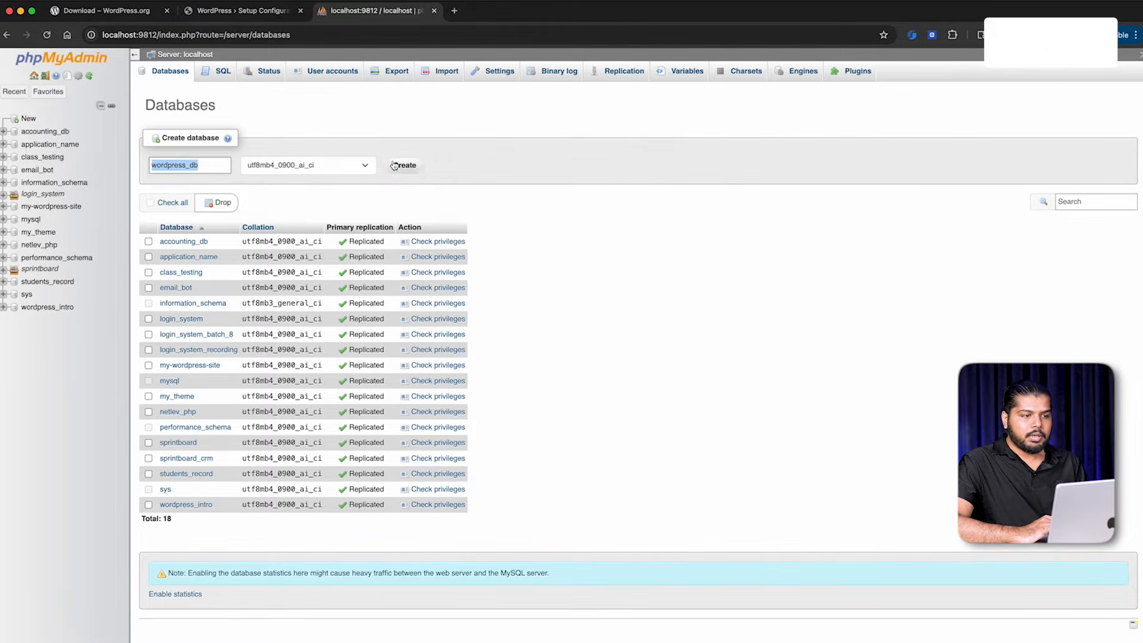
pyautogui.click(393, 165)
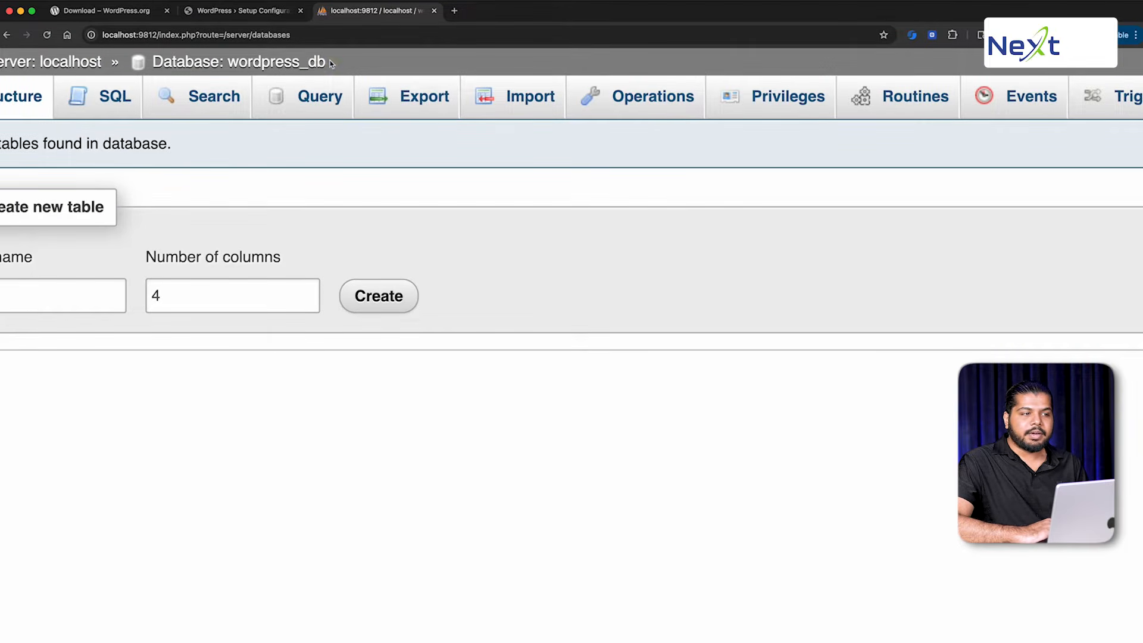
pyautogui.moveTo(332, 64); pyautogui.dragTo(229, 64)
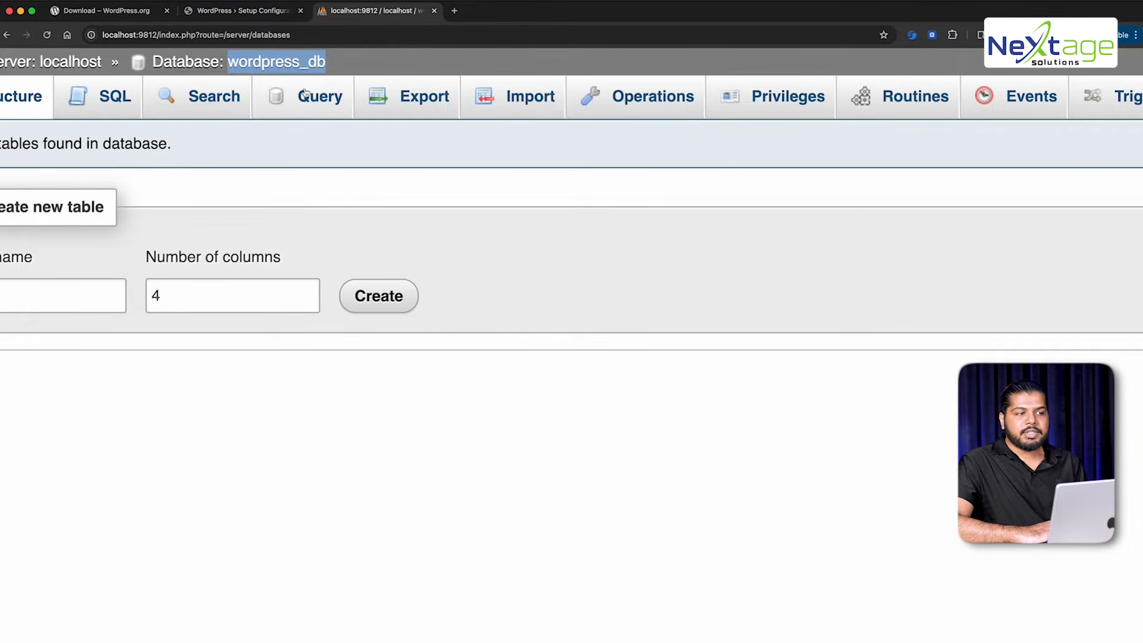
pyautogui.click(239, 10)
pyautogui.click(355, 189)
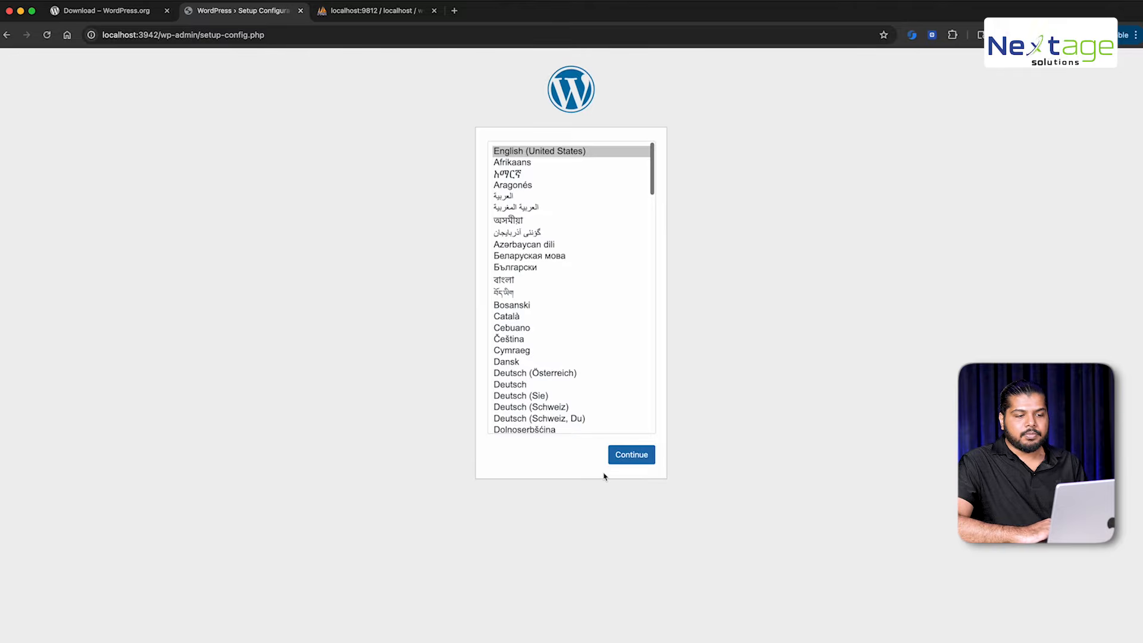
# Continue with English (United States), review the required database details, then choose Let's go!
pyautogui.click(638, 457)
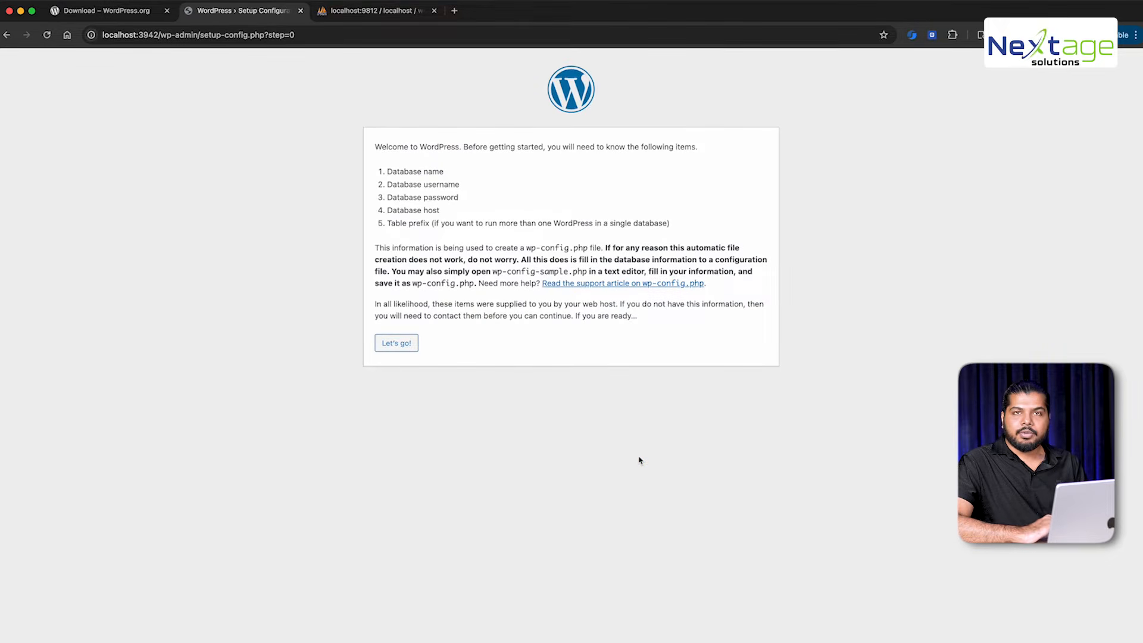
pyautogui.scroll(5, 482, 161)
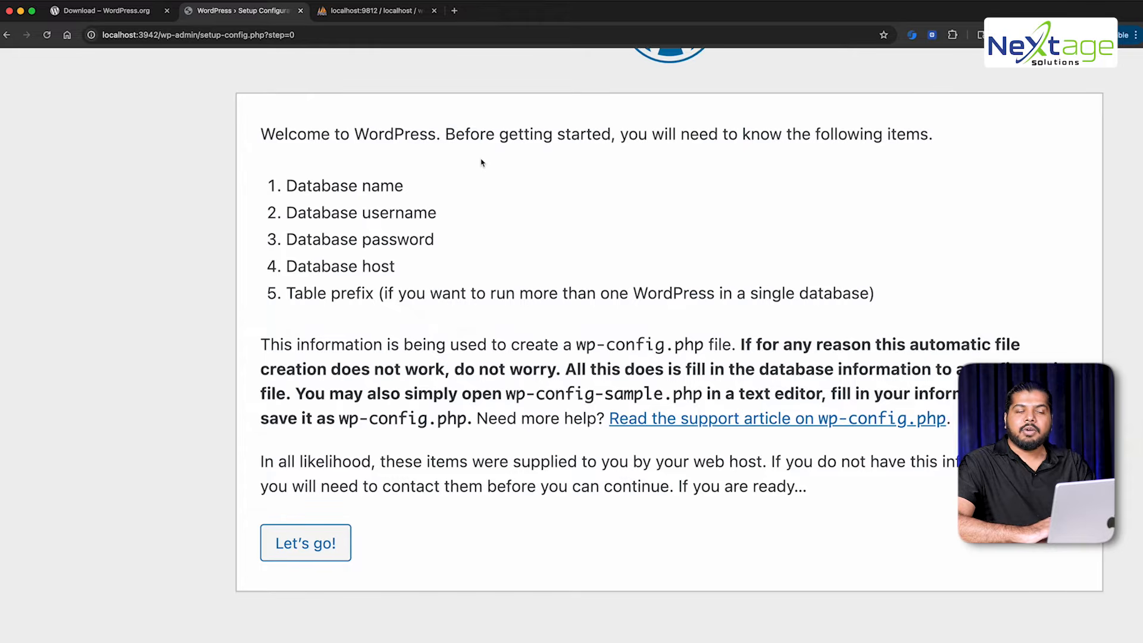
pyautogui.moveTo(348, 184); pyautogui.dragTo(392, 256)
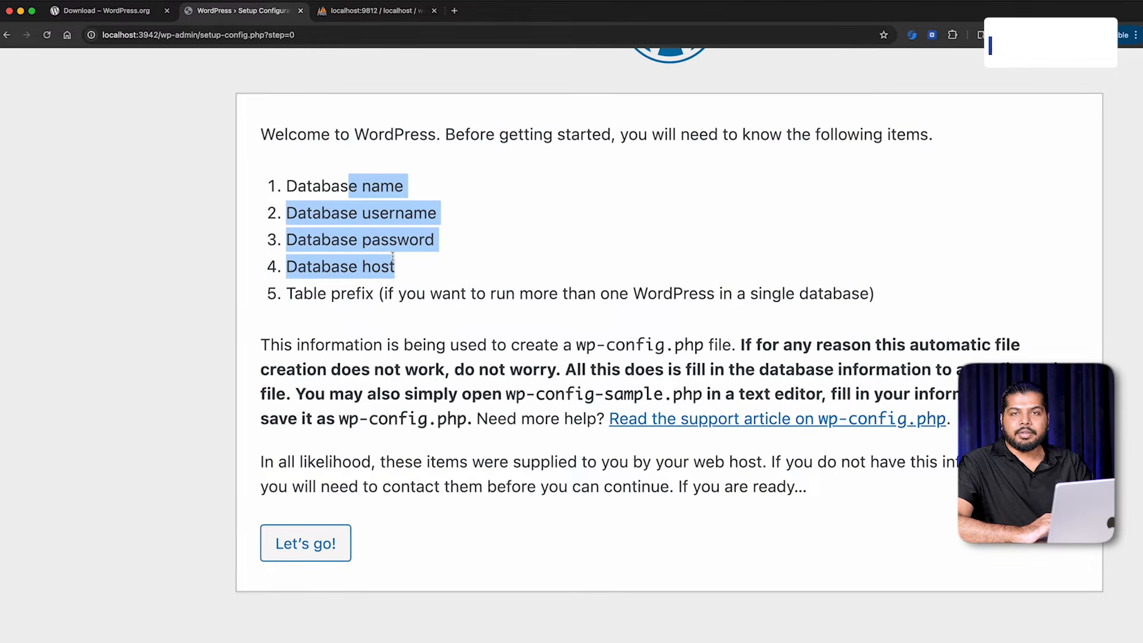
pyautogui.click(379, 272)
pyautogui.tripleClick(373, 267)
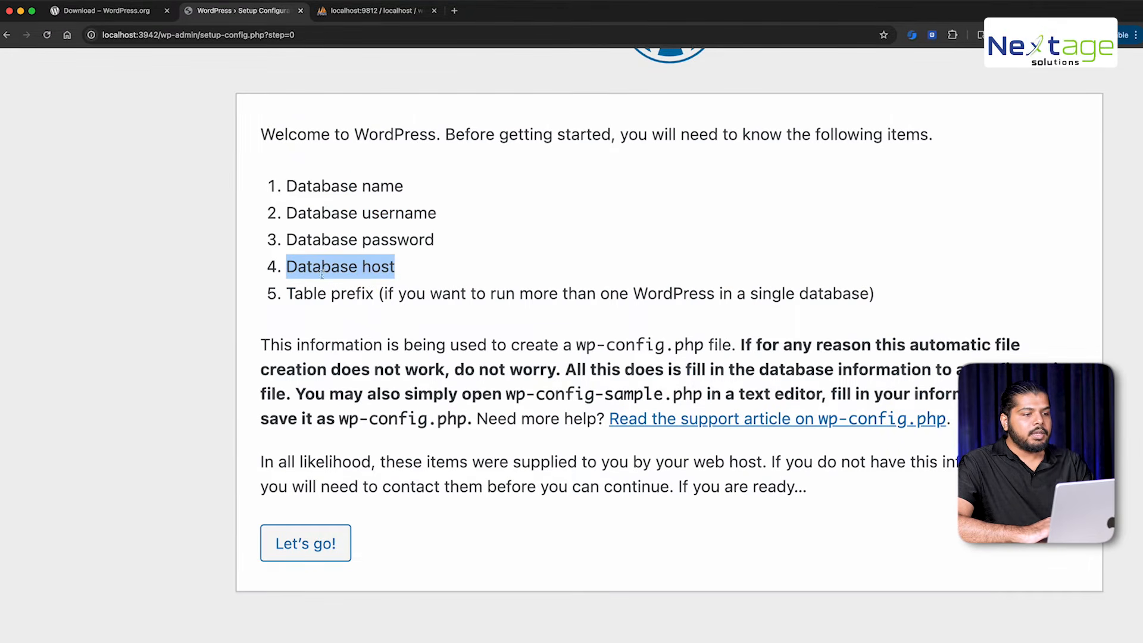
pyautogui.moveTo(312, 188); pyautogui.dragTo(441, 186)
pyautogui.moveTo(287, 212); pyautogui.dragTo(434, 270)
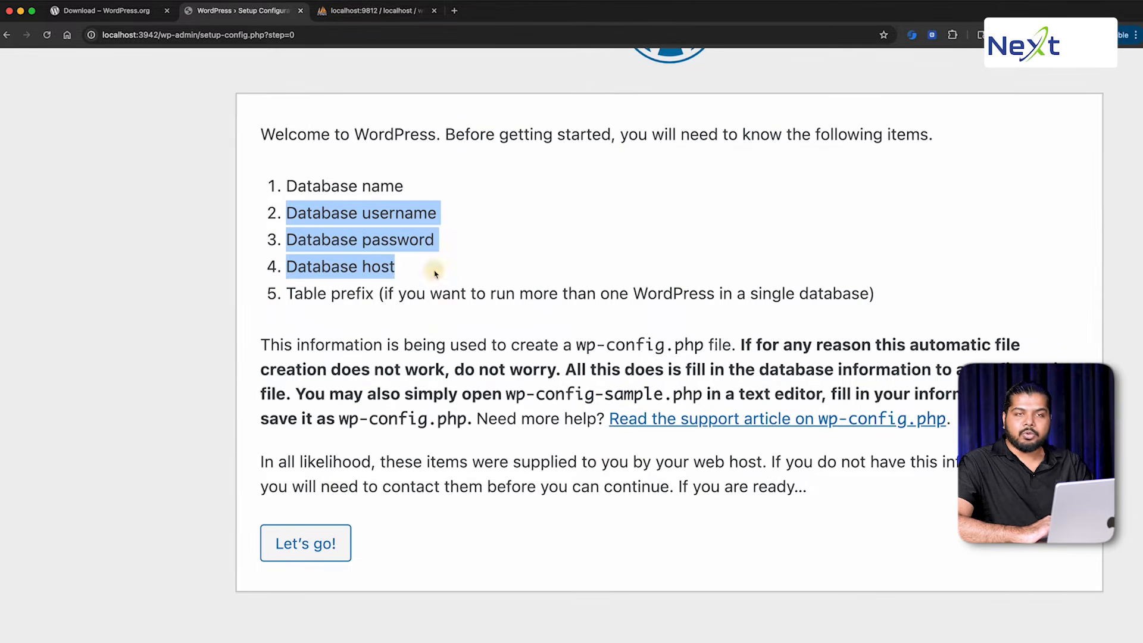
pyautogui.click(307, 542)
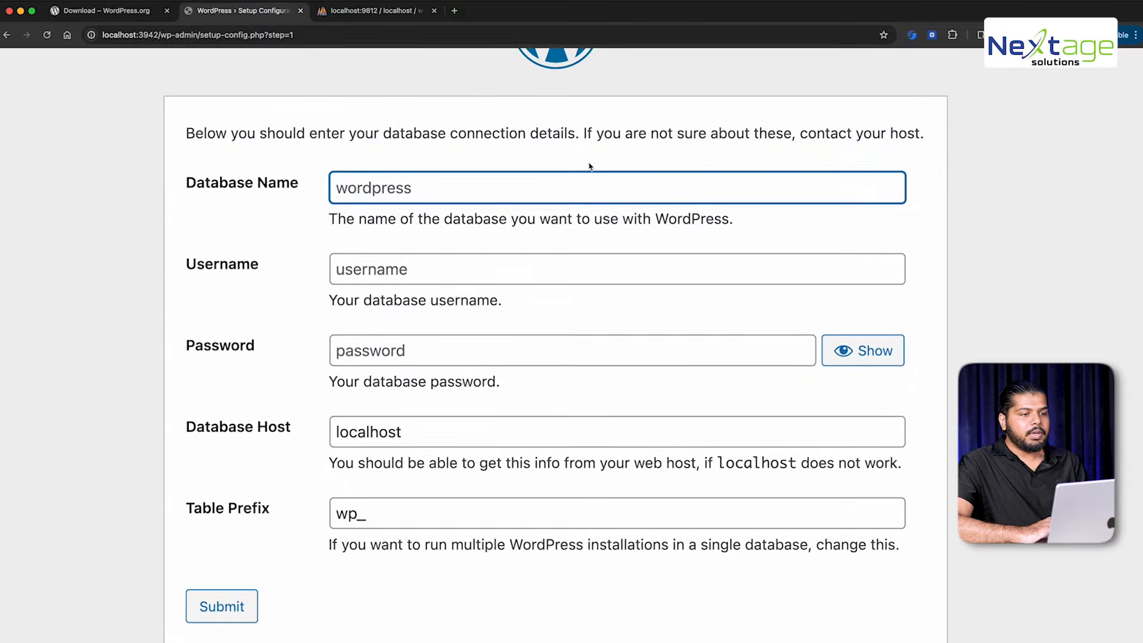
# Submit database wordpress_db, user root, empty password, host localhost and prefix wp_
pyautogui.write('wordpress_db')
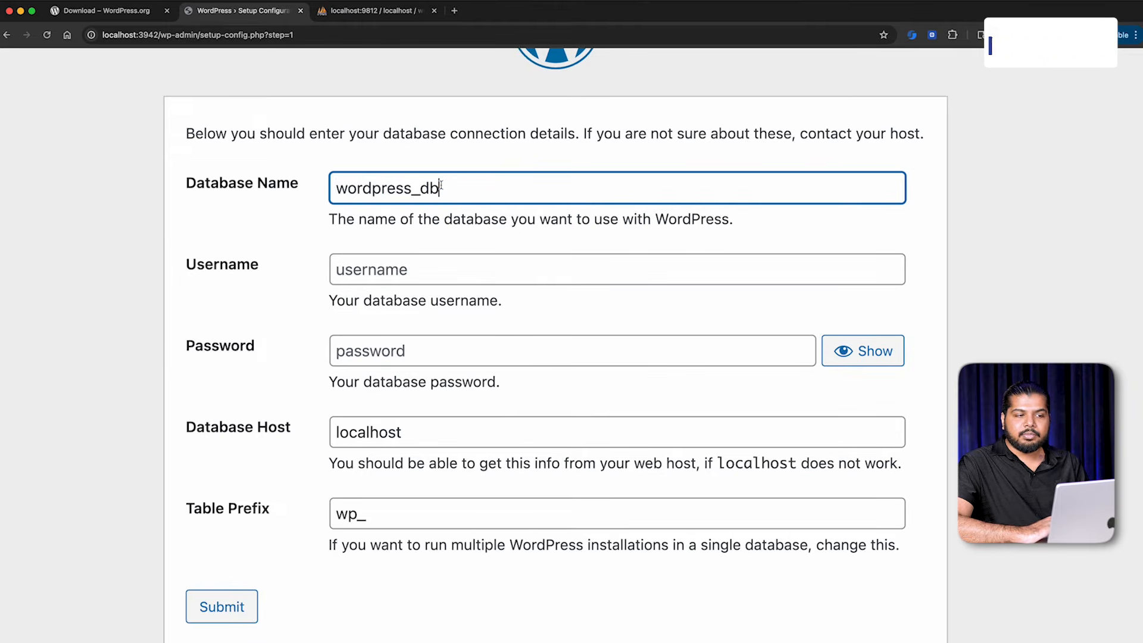
pyautogui.click(355, 13)
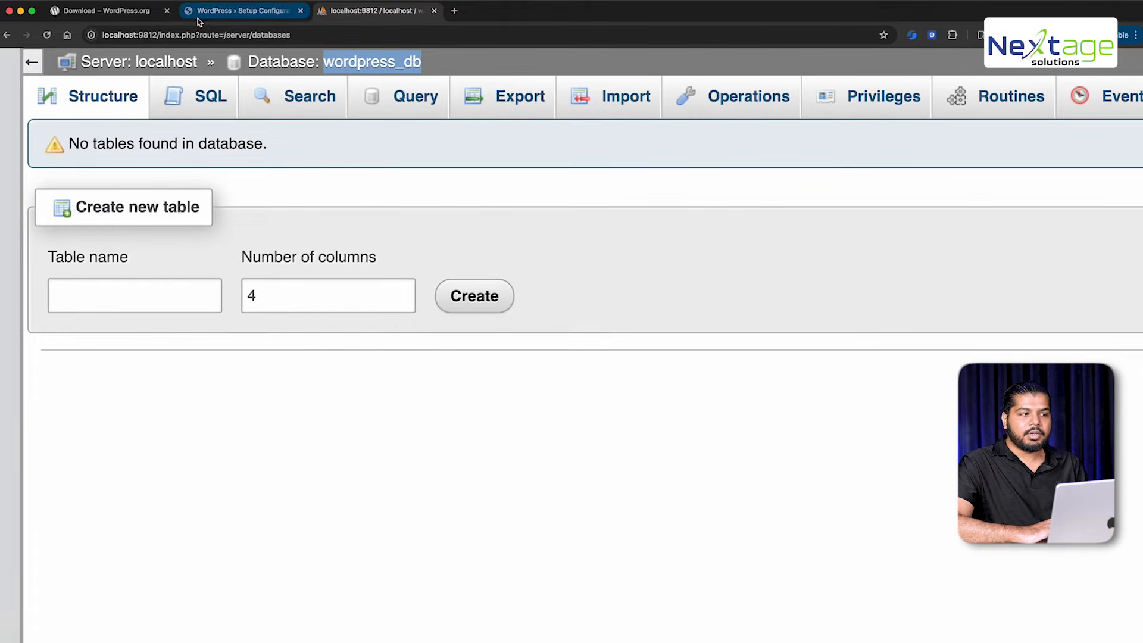
pyautogui.click(265, 11)
pyautogui.click(405, 263)
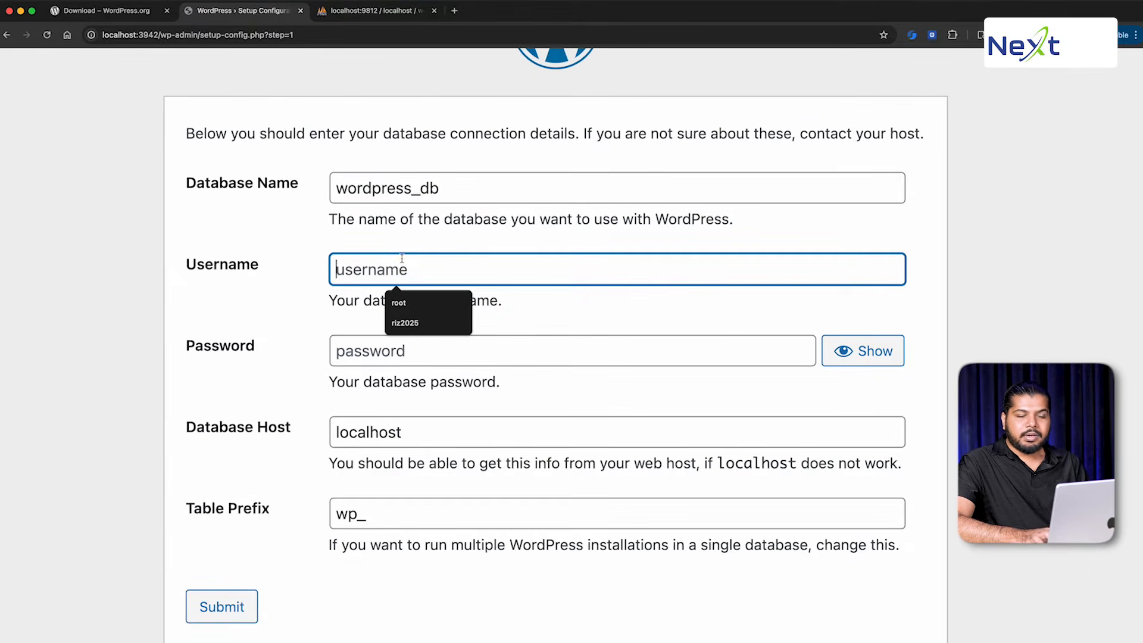
pyautogui.write('root')
pyautogui.press('Tab')
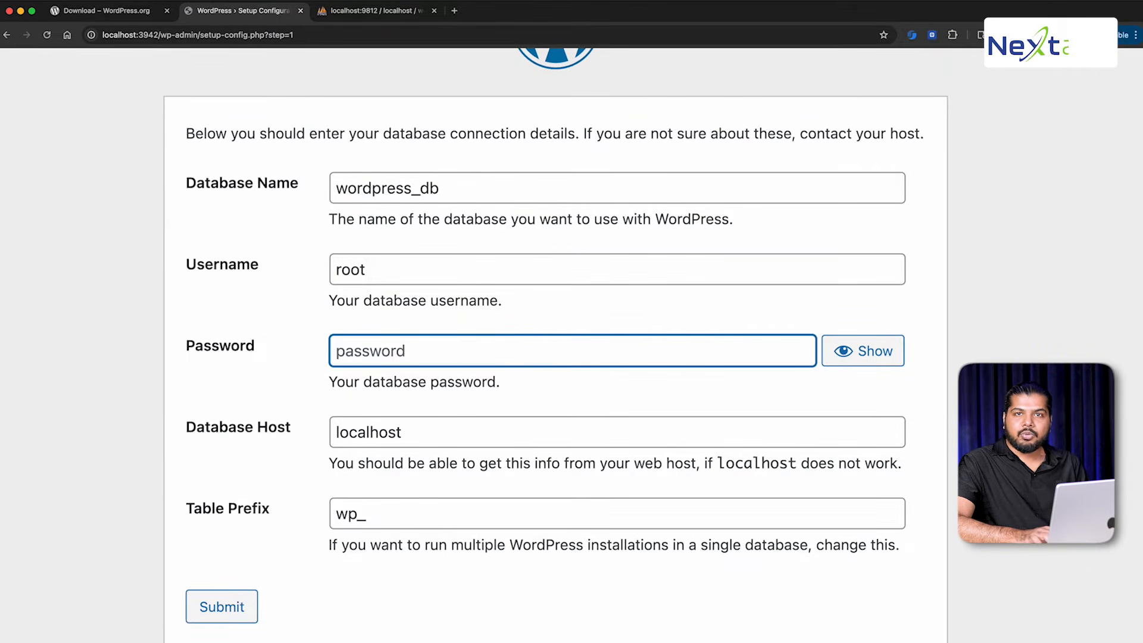
pyautogui.press('Tab')
pyautogui.press('Tab')
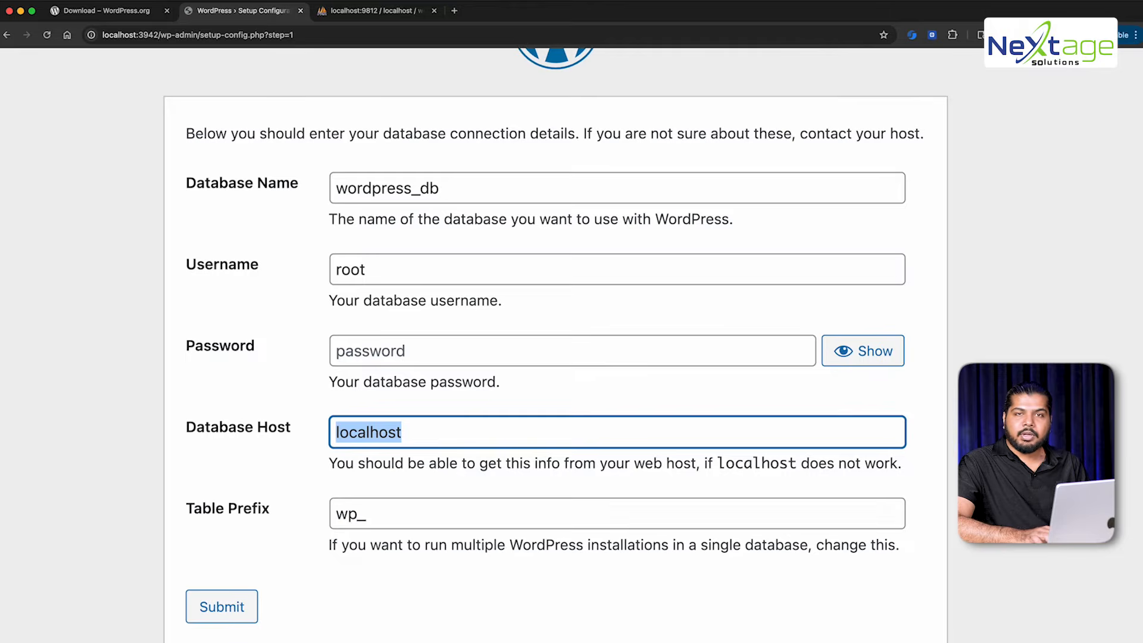
pyautogui.press('Tab')
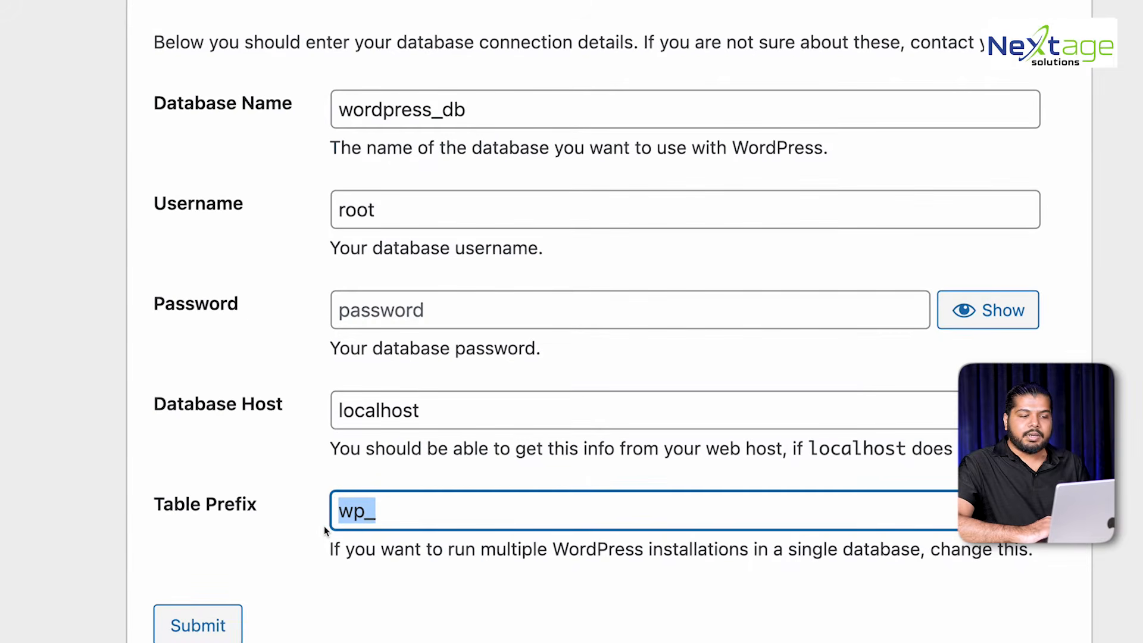
pyautogui.click(324, 527)
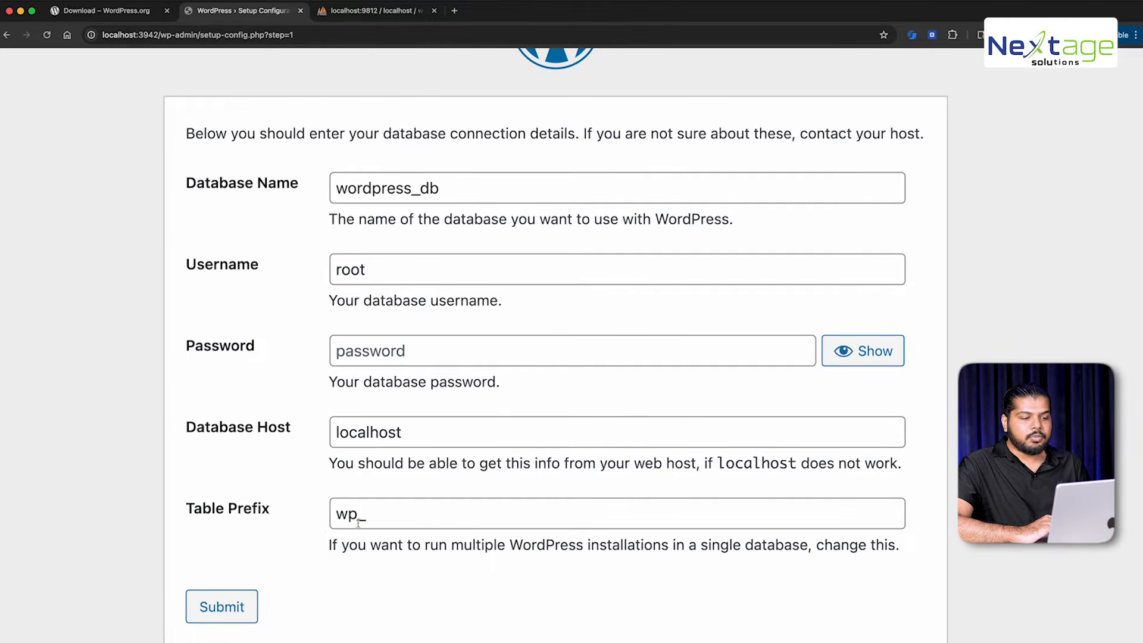
pyautogui.doubleClick(356, 519)
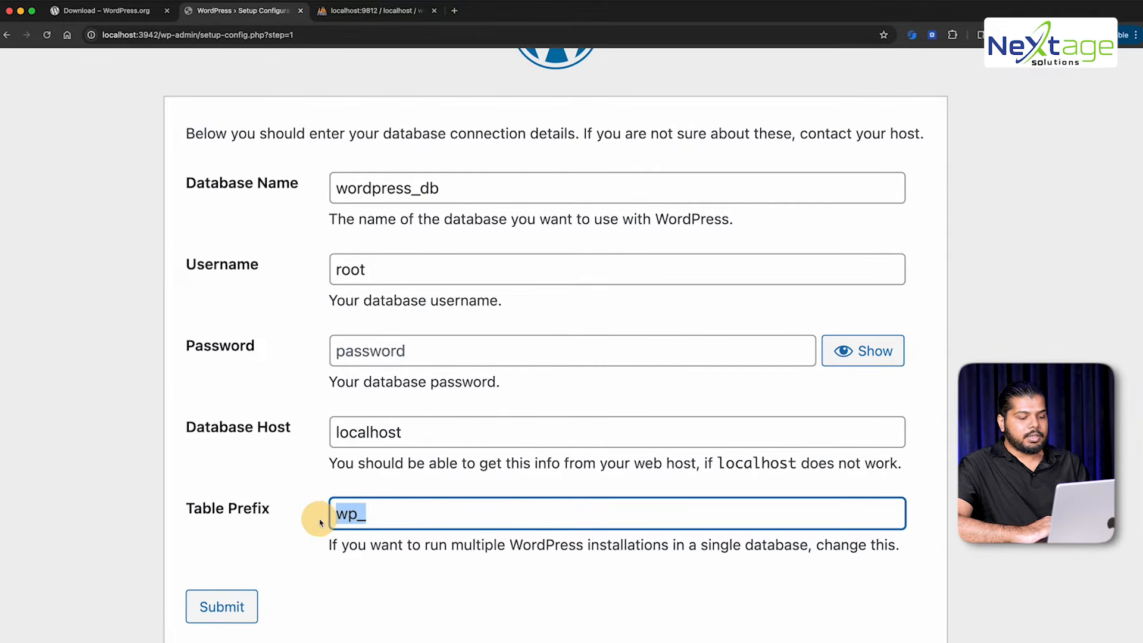
pyautogui.click(313, 588)
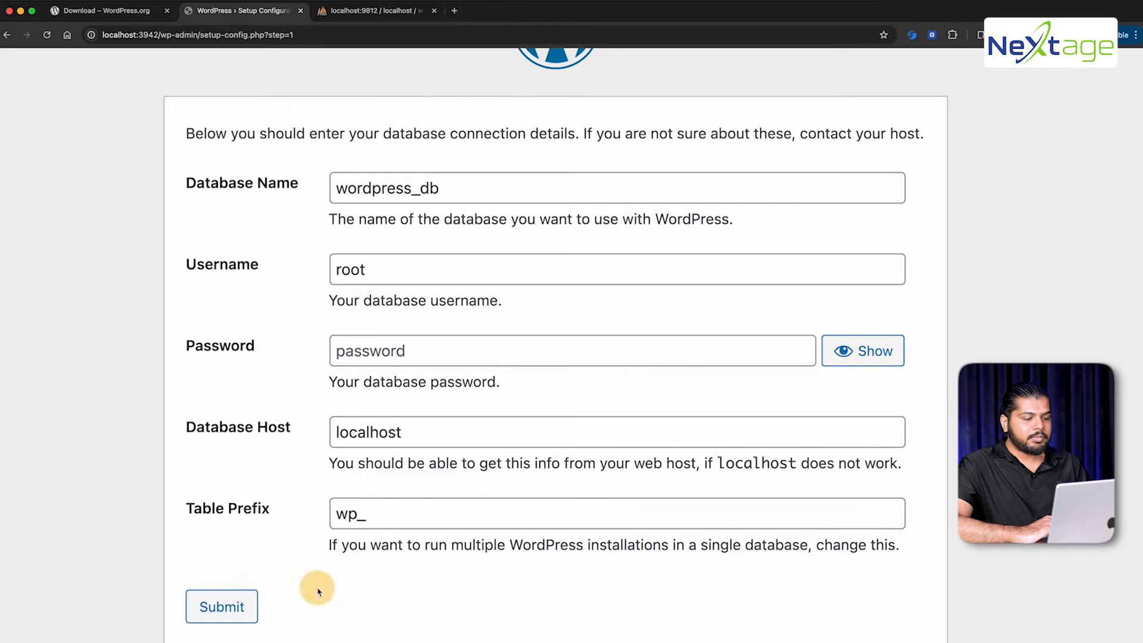
pyautogui.click(219, 606)
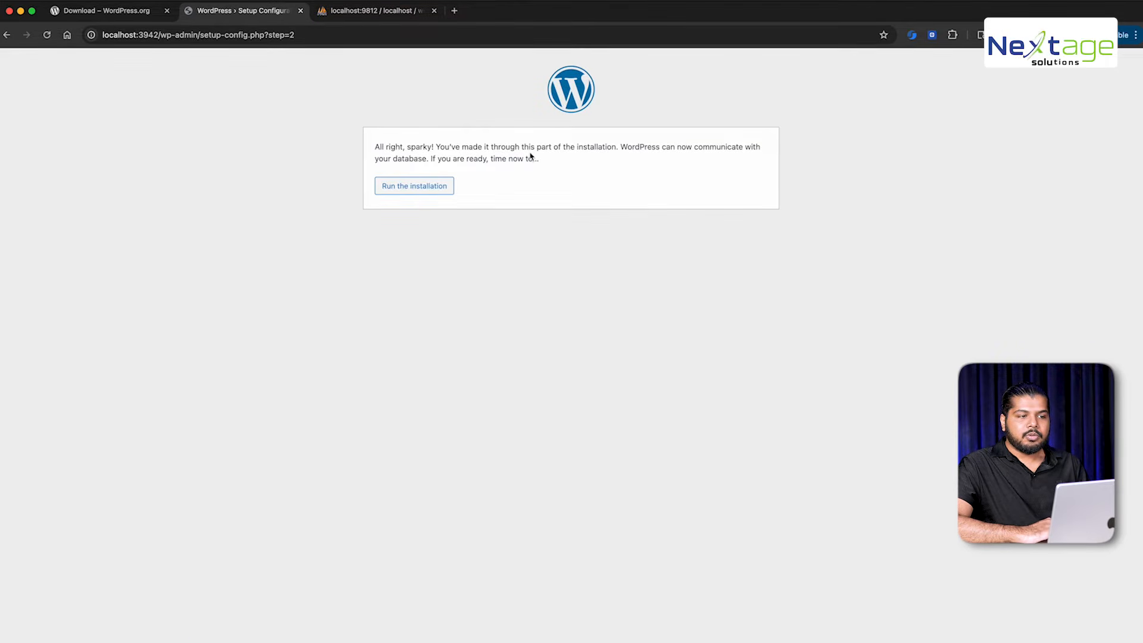
# Start the WordPress installation after the successful database connection
pyautogui.scroll(5, 529, 154)
pyautogui.moveTo(532, 141); pyautogui.dragTo(647, 159)
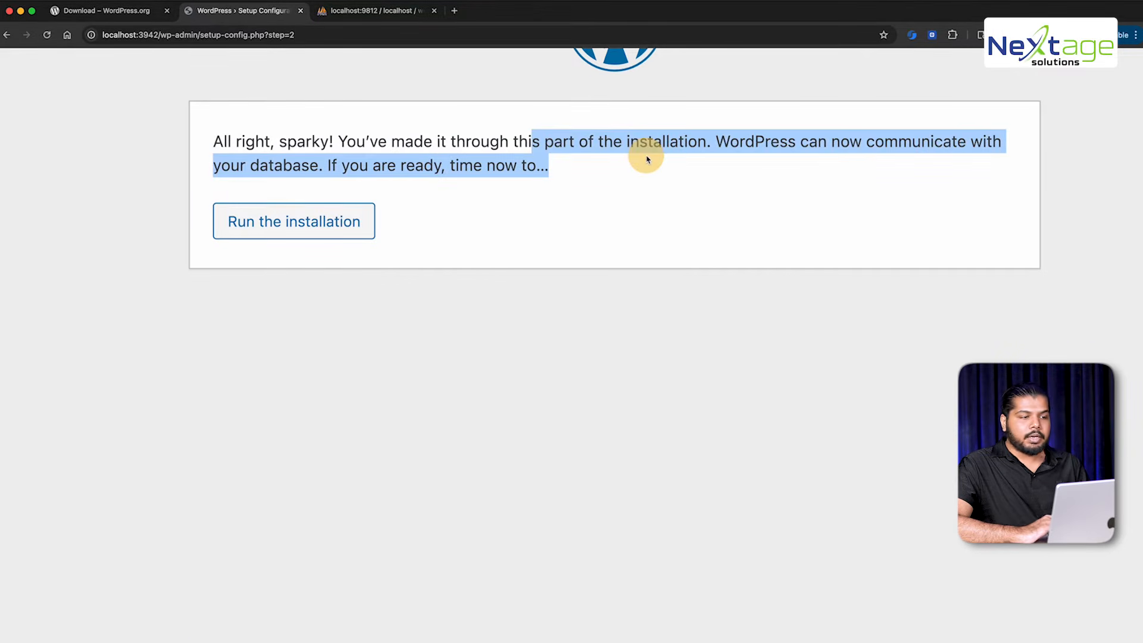
pyautogui.click(284, 222)
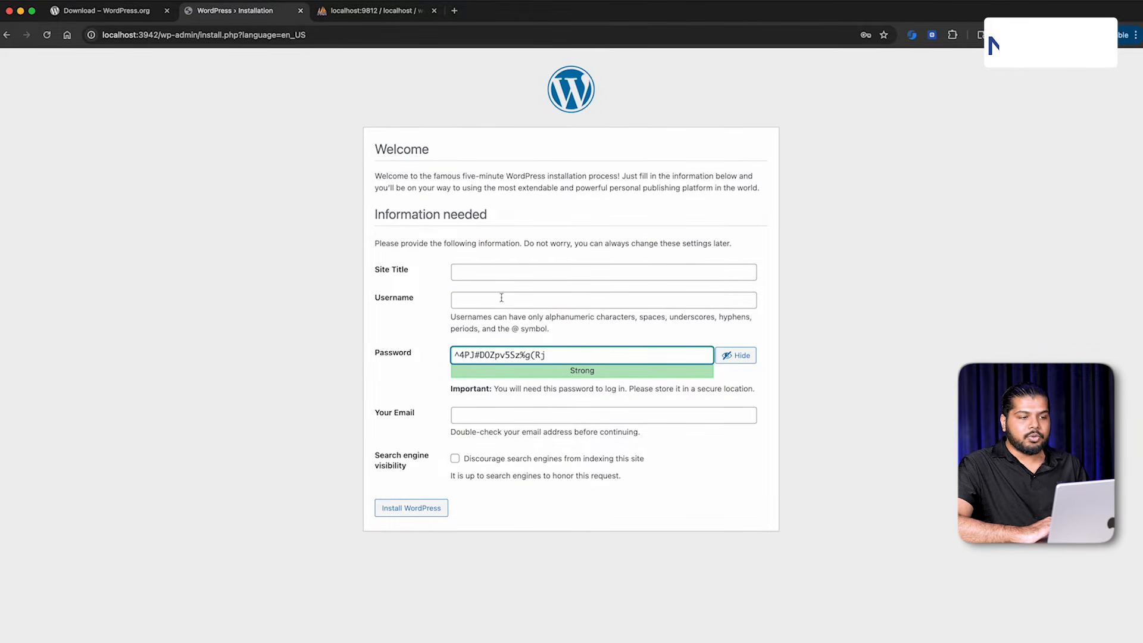
# Enter site title 'Our First WordPress Site' and username admin
pyautogui.click(501, 272)
pyautogui.scroll(5, 501, 272)
pyautogui.write('Our First WordPress Site')
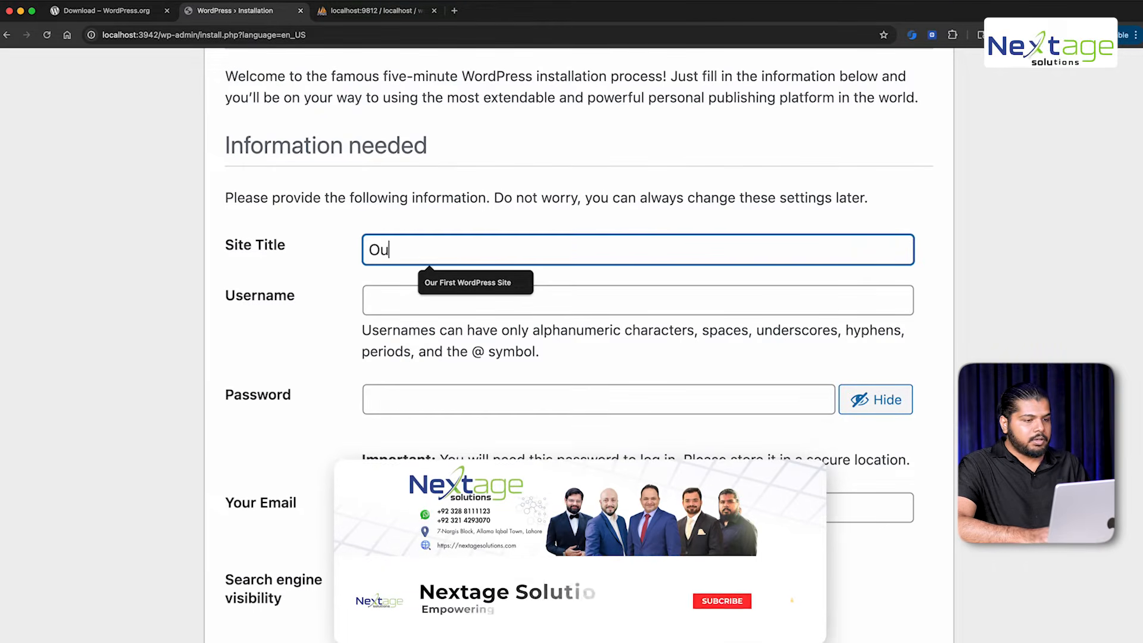
pyautogui.press('Tab')
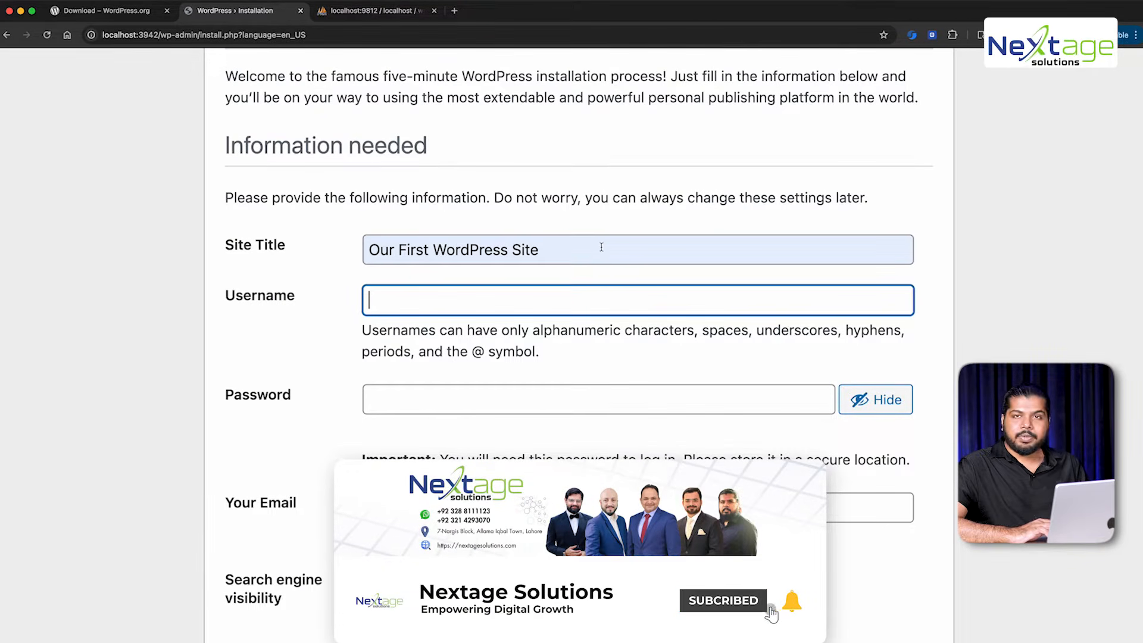
pyautogui.click(469, 286)
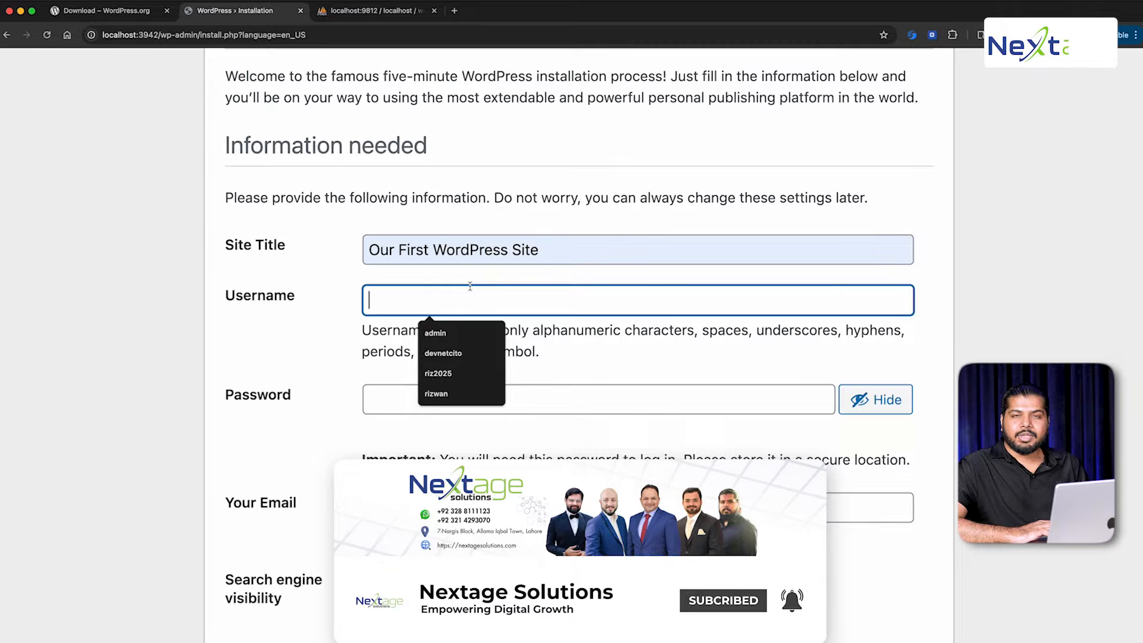
pyautogui.write('admin')
pyautogui.press('Tab')
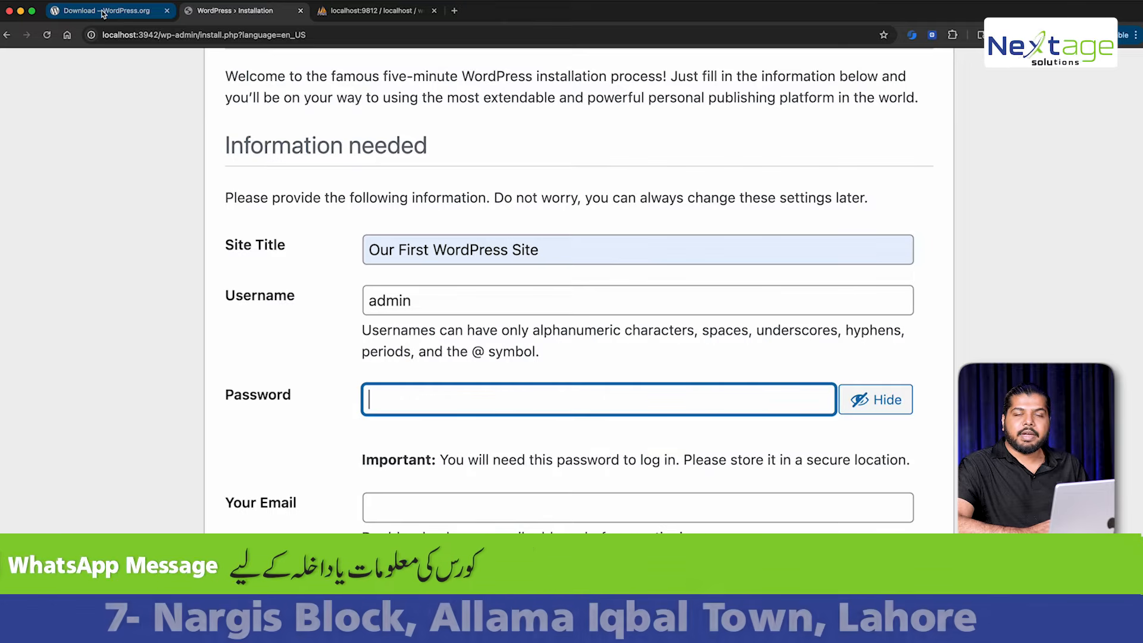
# Replace the generated password with a custom medium-strength admin password
pyautogui.doubleClick(239, 295)
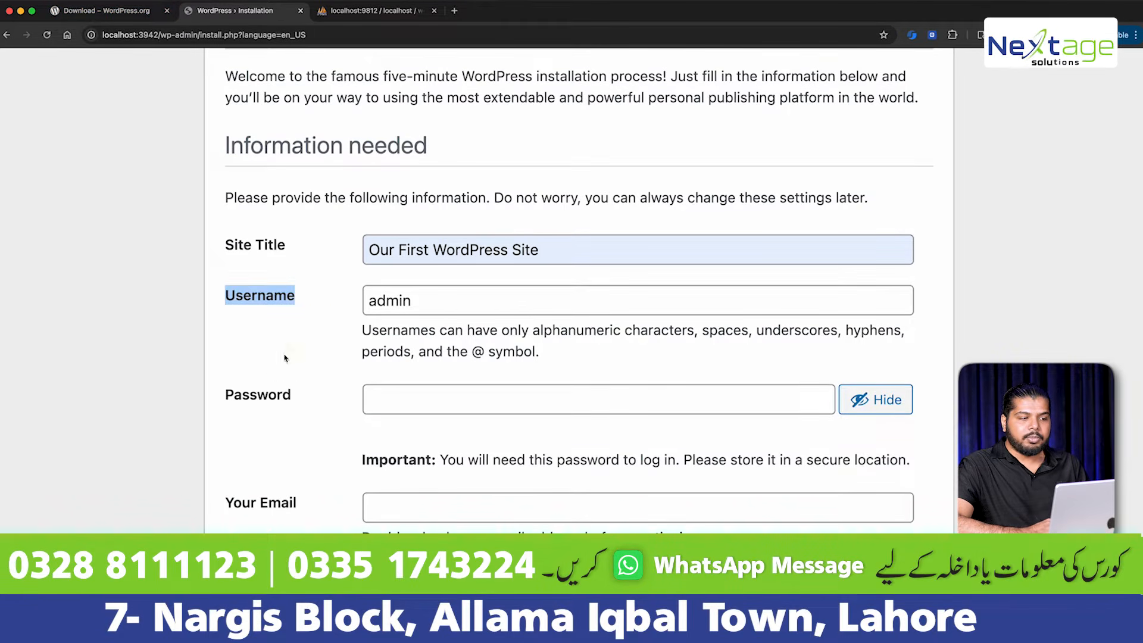
pyautogui.moveTo(234, 394); pyautogui.dragTo(299, 391)
pyautogui.click(426, 396)
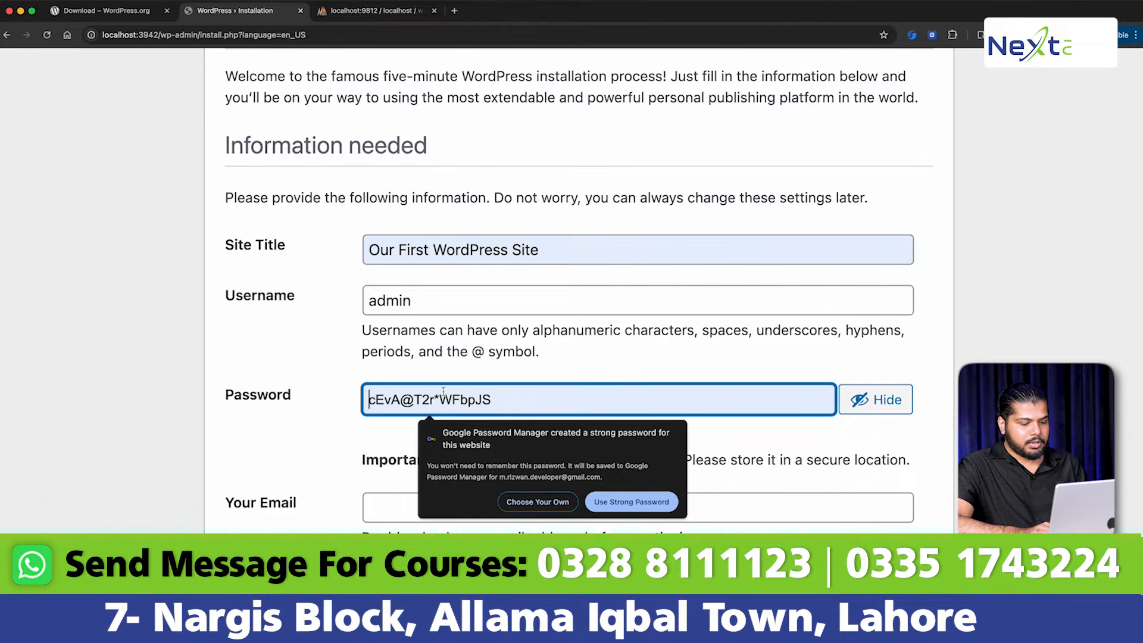
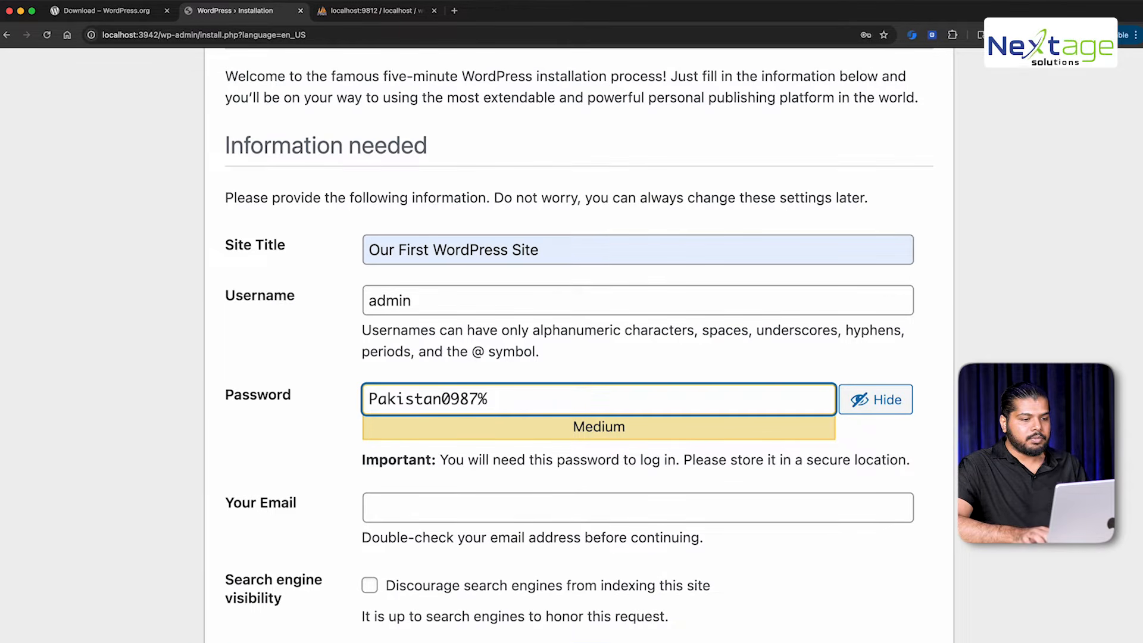
# Enter a test e-mail address as the admin e-mail, fixing the typos
pyautogui.click(413, 500)
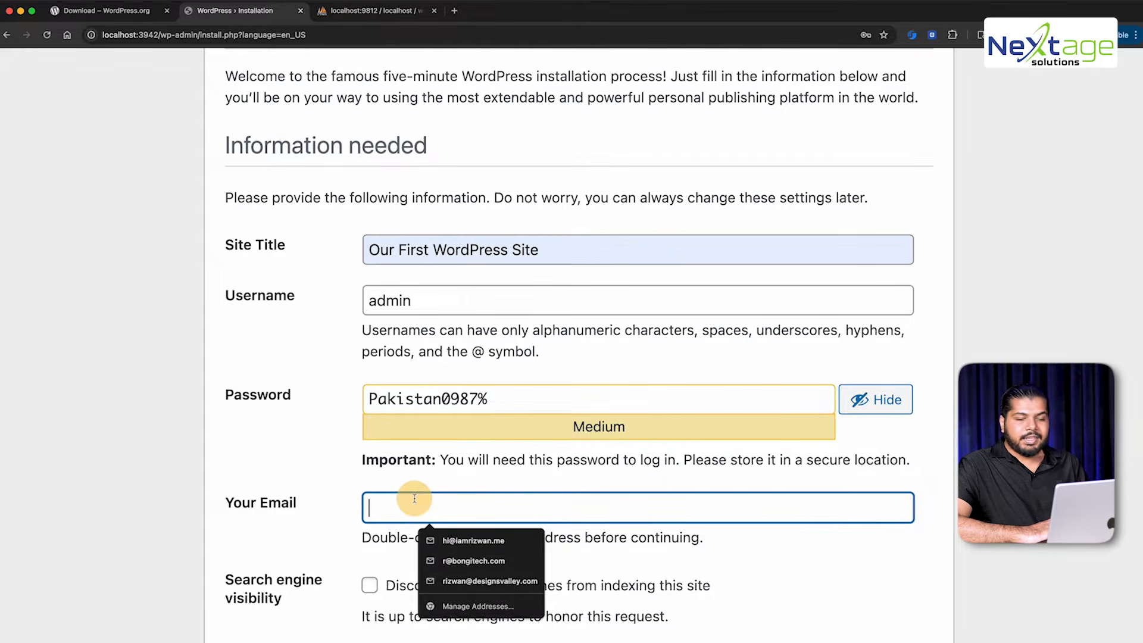
pyautogui.scroll(-1, 472, 357)
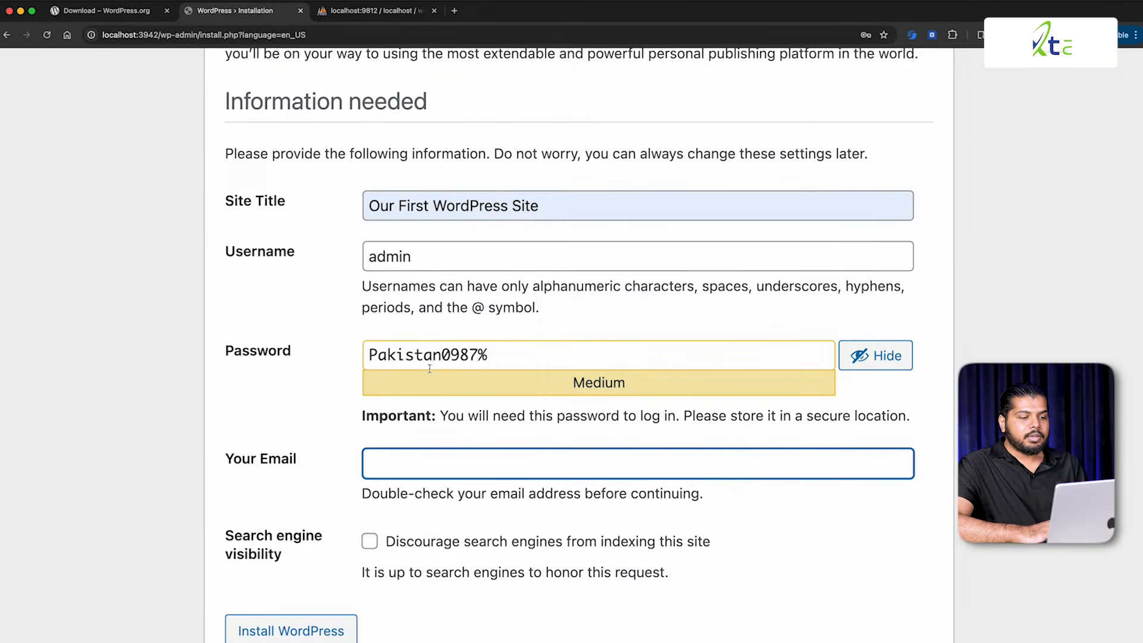
pyautogui.write('sdfkjh')
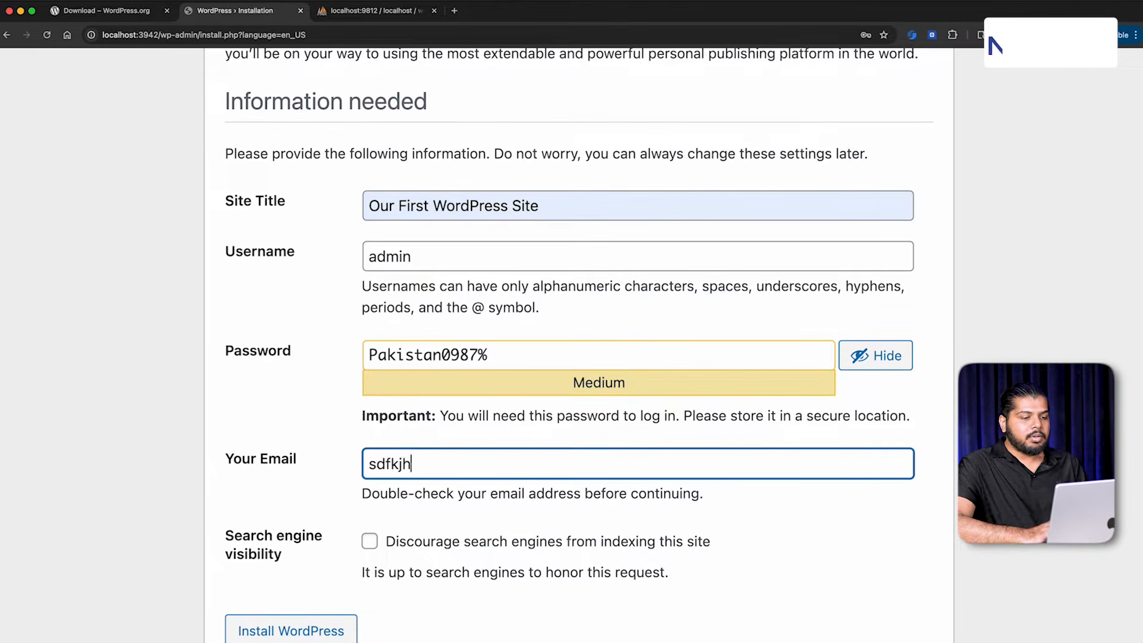
pyautogui.press('BackSpace')
pyautogui.press('BackSpace')
pyautogui.press('BackSpace')
pyautogui.press('BackSpace')
pyautogui.press('BackSpace')
pyautogui.press('BackSpace')
pyautogui.write('test@e')
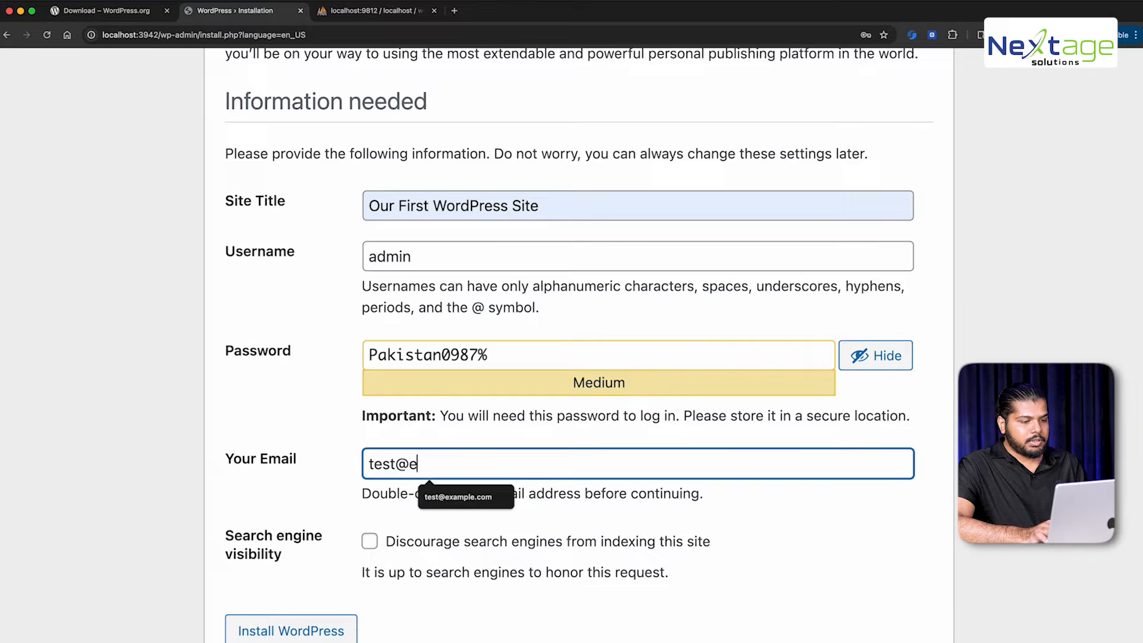
pyautogui.write('xample/c')
pyautogui.press('BackSpace')
pyautogui.press('BackSpace')
pyautogui.write('.')
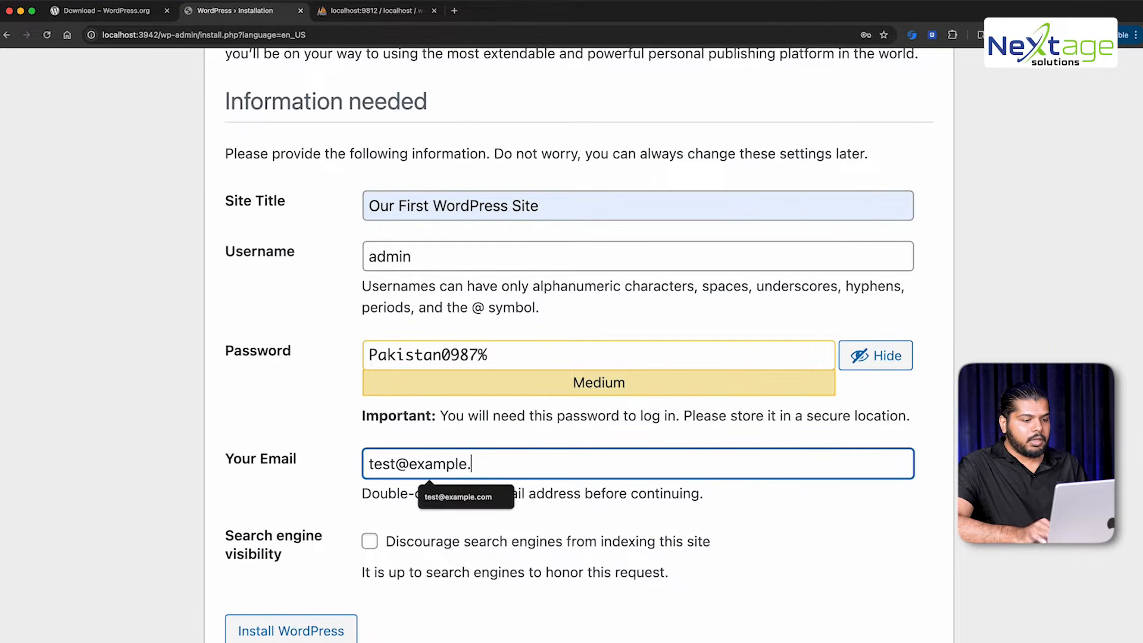
pyautogui.write('com')
pyautogui.press('Tab')
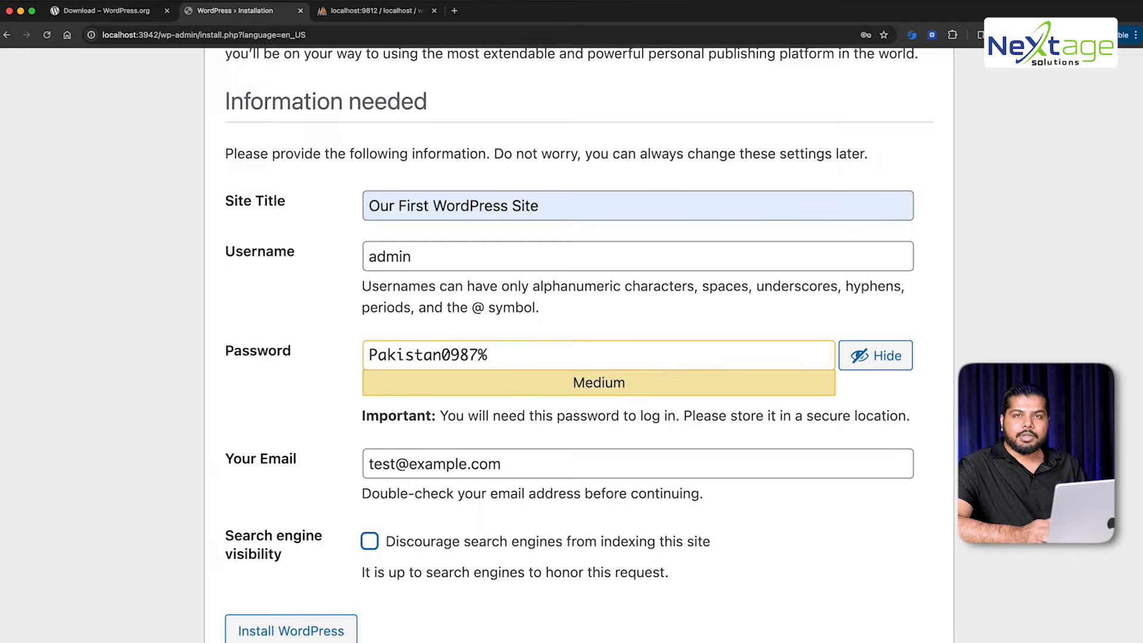
# Zoom the page out and review the entered e-mail and password
pyautogui.tripleClick(390, 457)
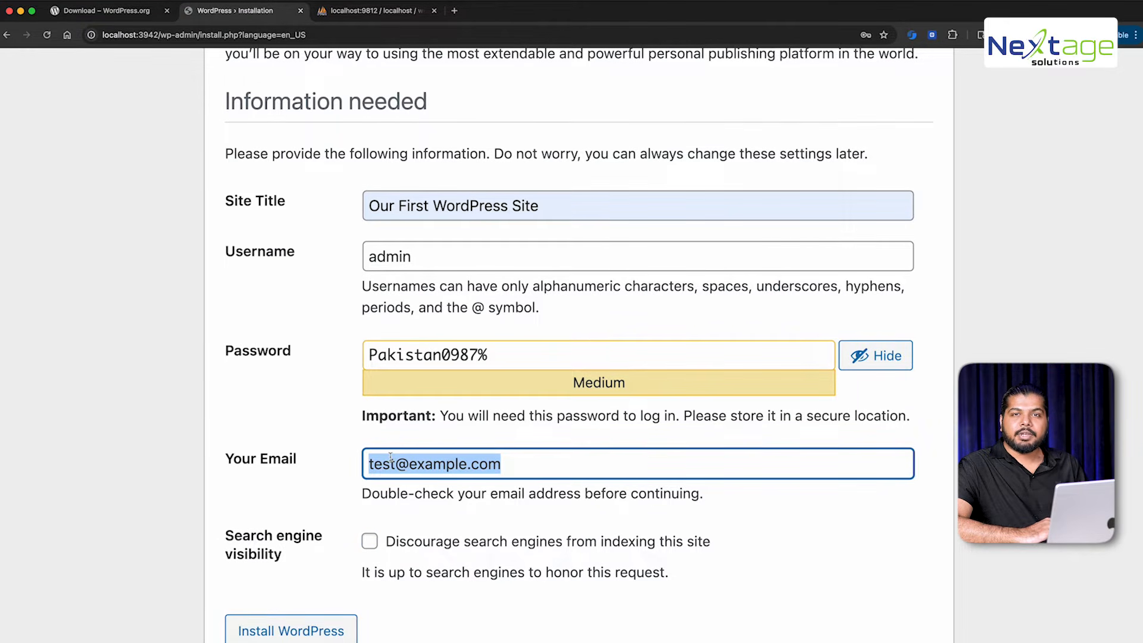
pyautogui.press('super+minus')
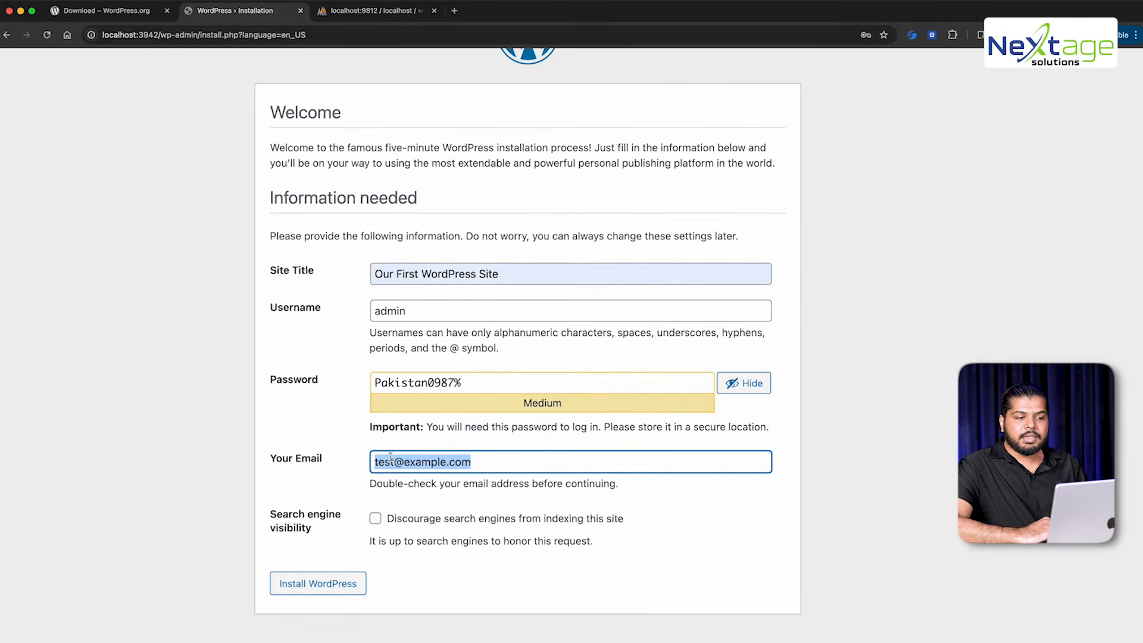
pyautogui.tripleClick(417, 381)
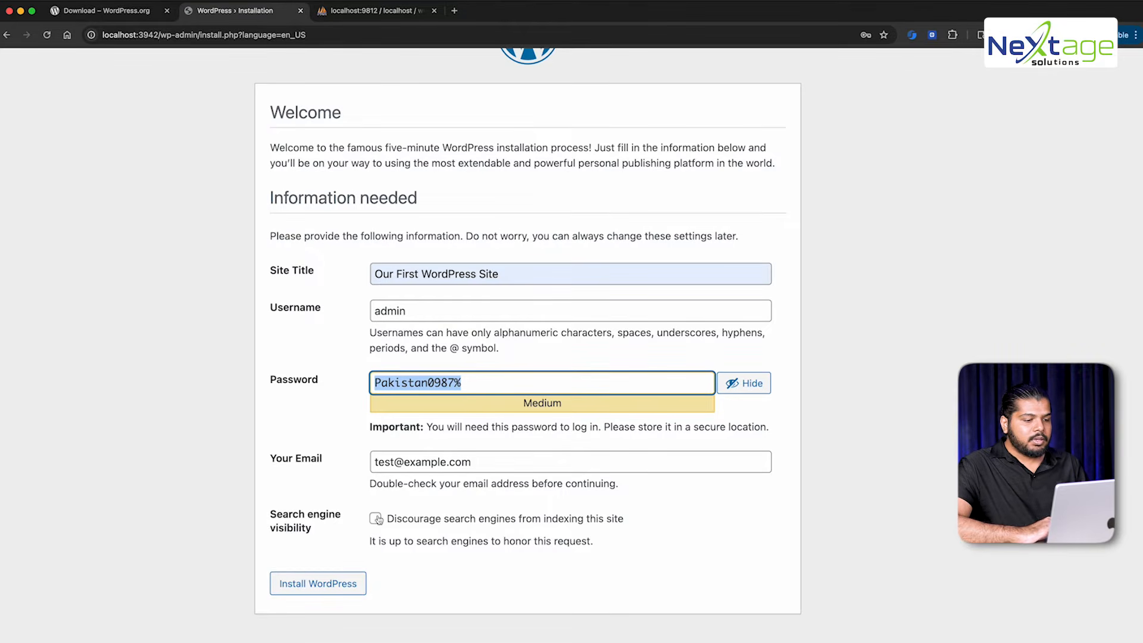
pyautogui.scroll(5, 352, 543)
# Enable 'Discourage search engines from indexing this site' and install WordPress
pyautogui.tripleClick(345, 506)
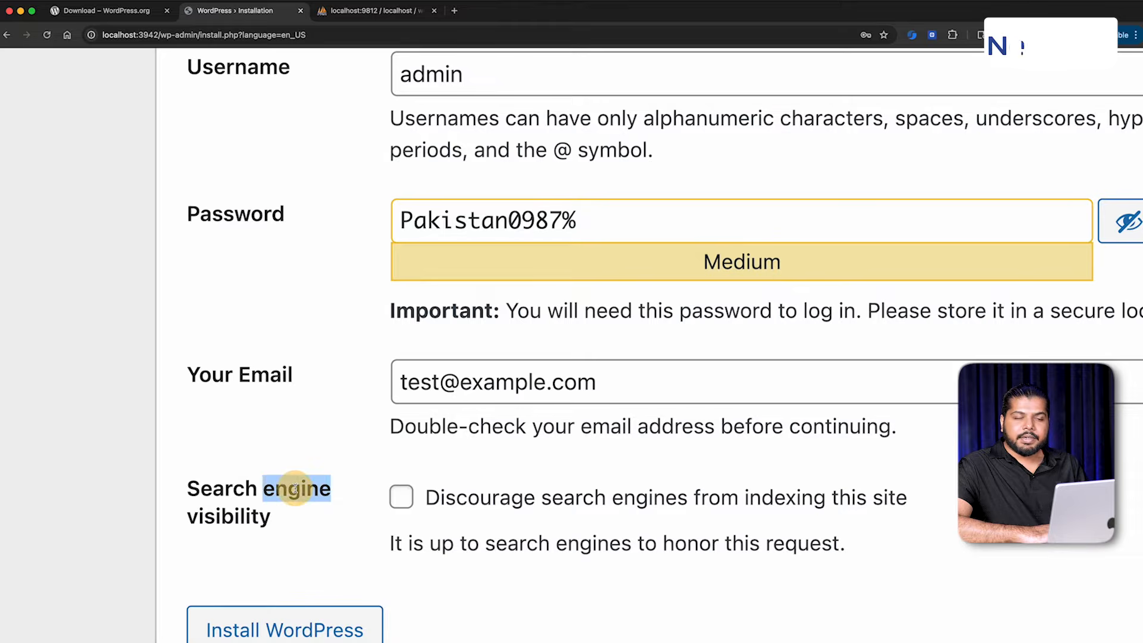
pyautogui.moveTo(344, 507); pyautogui.dragTo(396, 503)
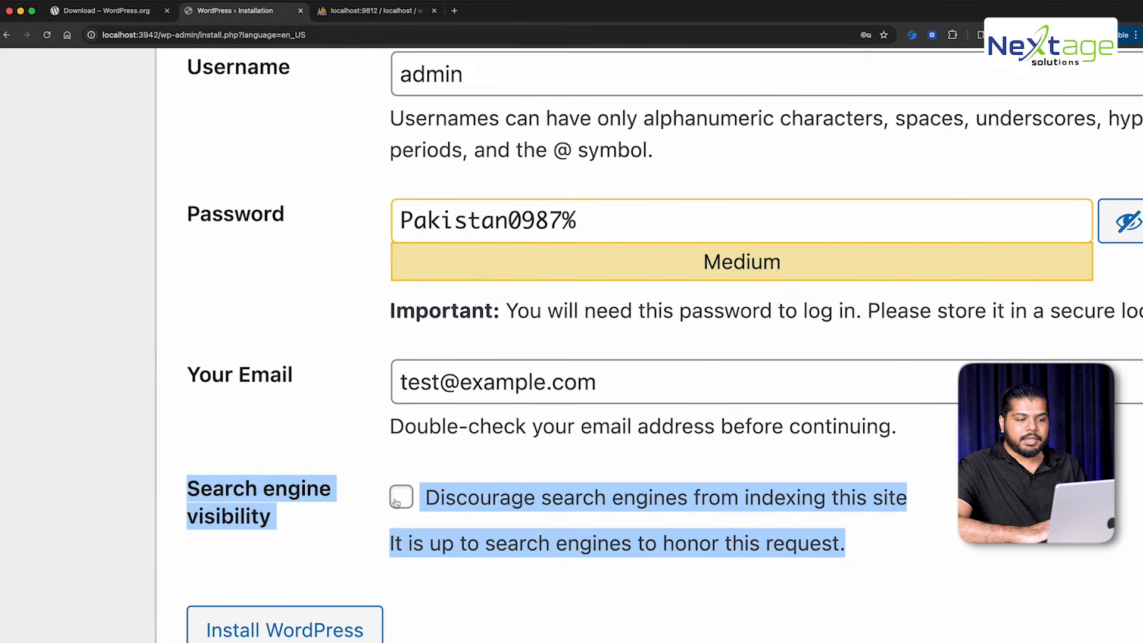
pyautogui.click(342, 518)
pyautogui.scroll(-5, 340, 518)
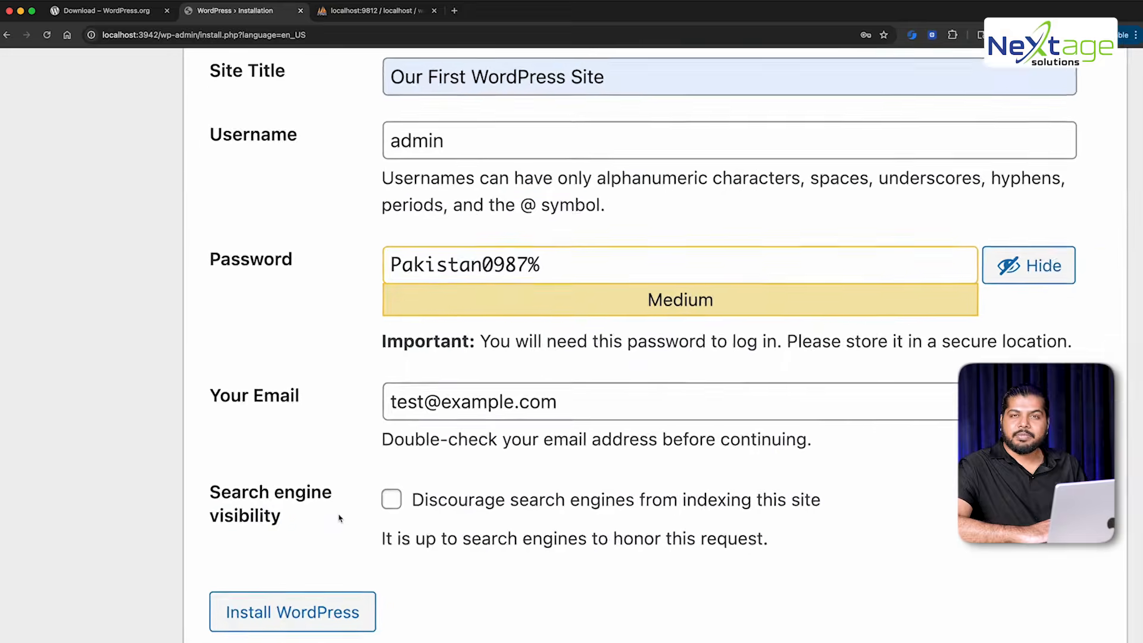
pyautogui.click(380, 504)
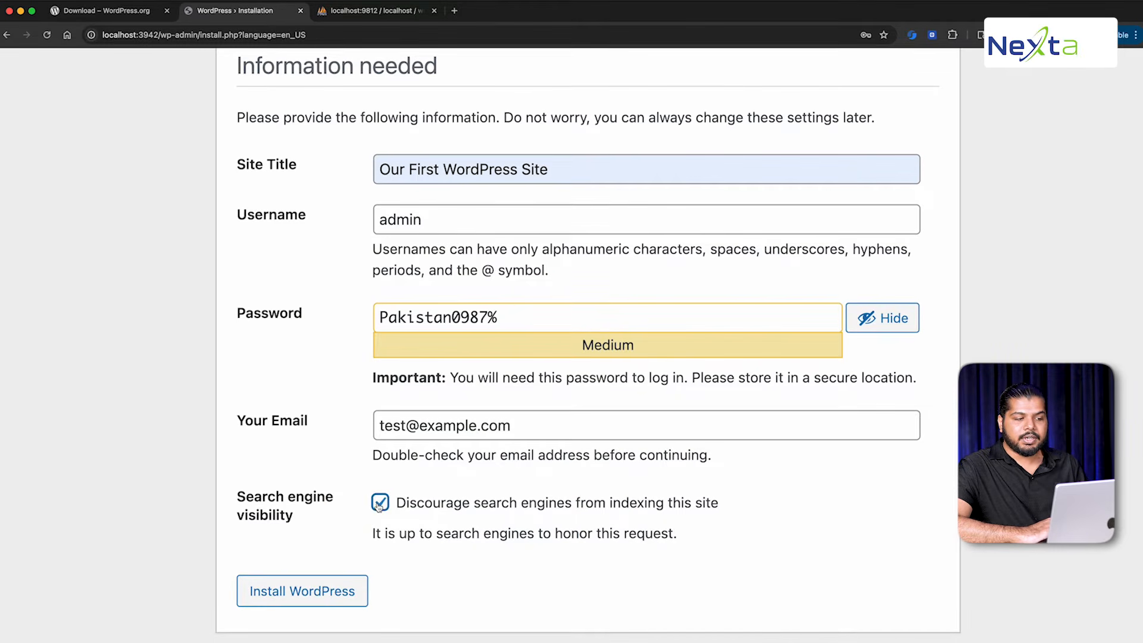
pyautogui.click(325, 529)
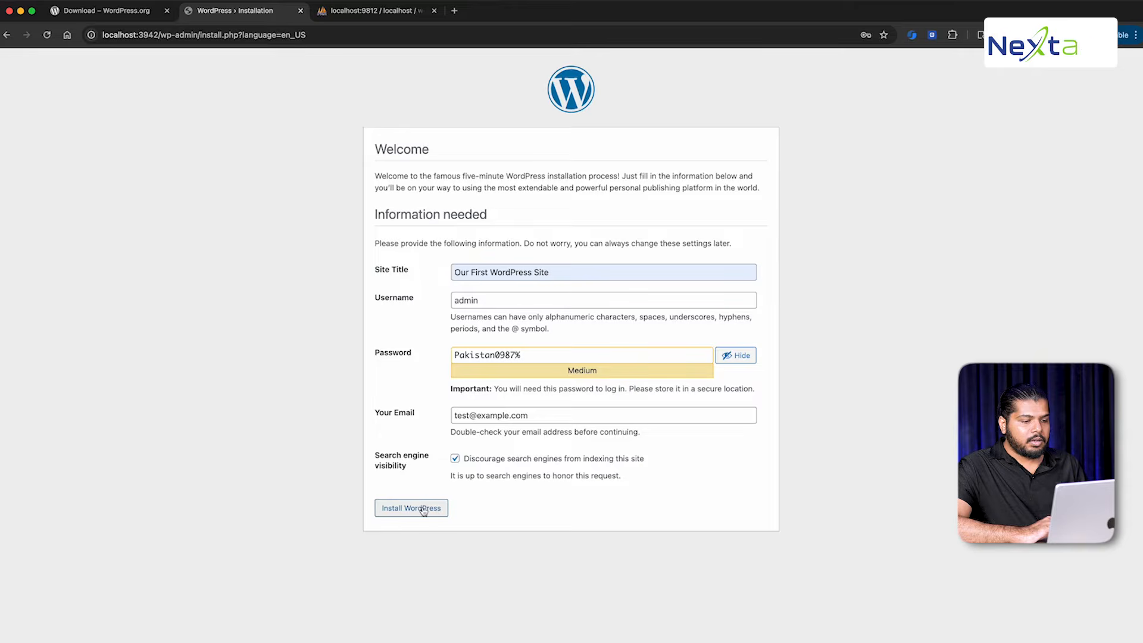
pyautogui.click(424, 511)
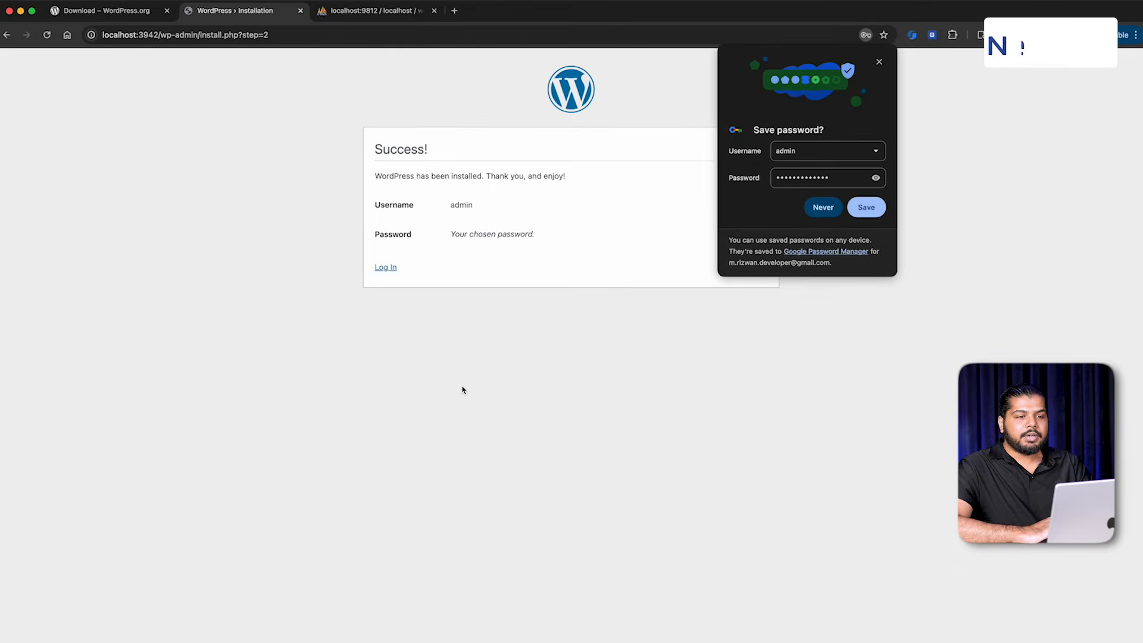
# Switch to the phpMyAdmin tab showing the empty wordpress_db database
pyautogui.click(386, 12)
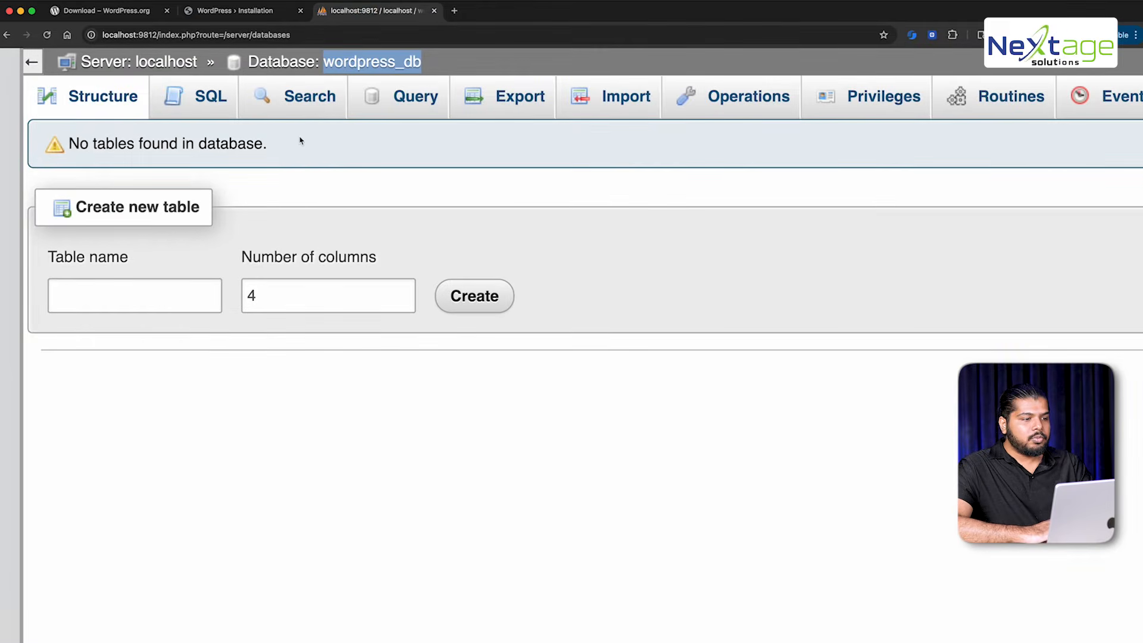
# Refresh wordpress_db's Structure list to show its 12 new wp_ tables
pyautogui.scroll(-5, 300, 142)
pyautogui.click(179, 76)
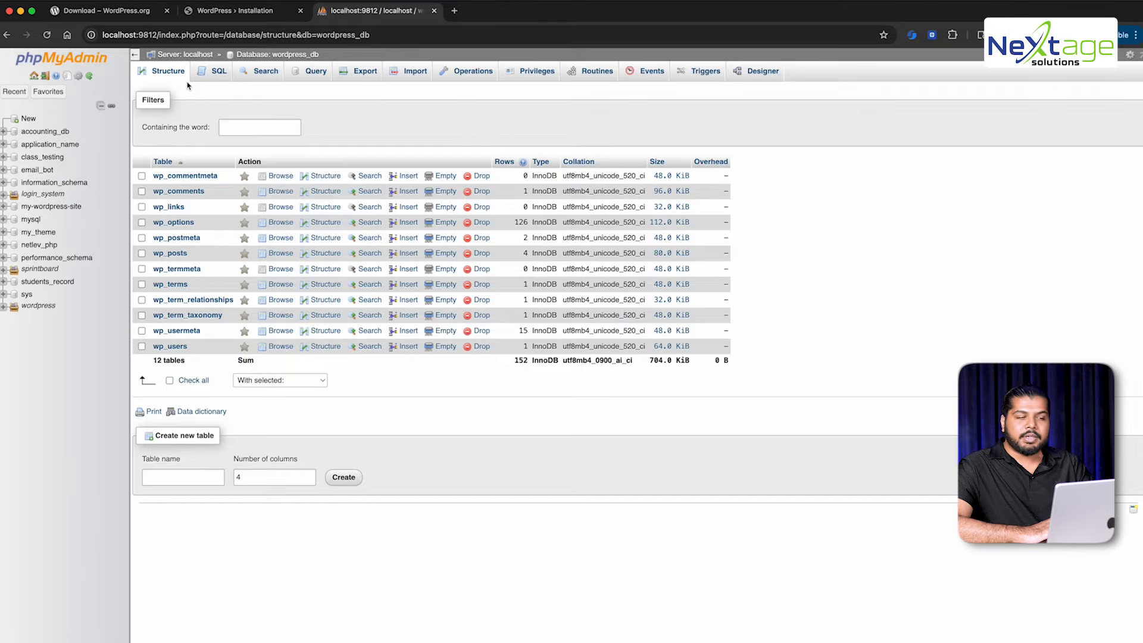
pyautogui.scroll(5, 189, 171)
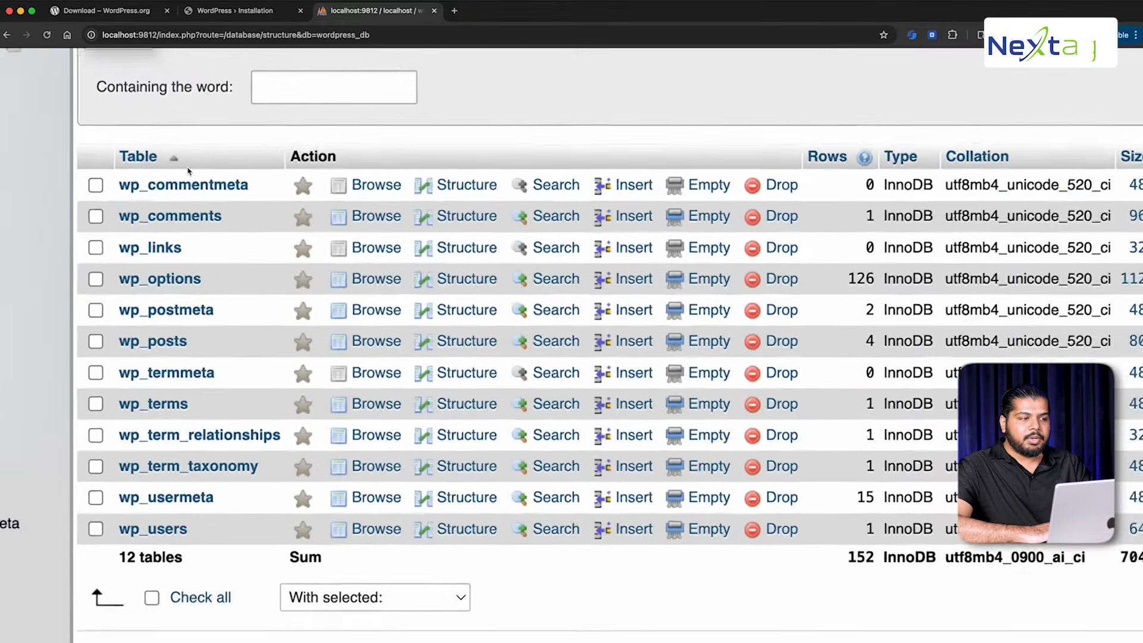
pyautogui.scroll(2, 189, 173)
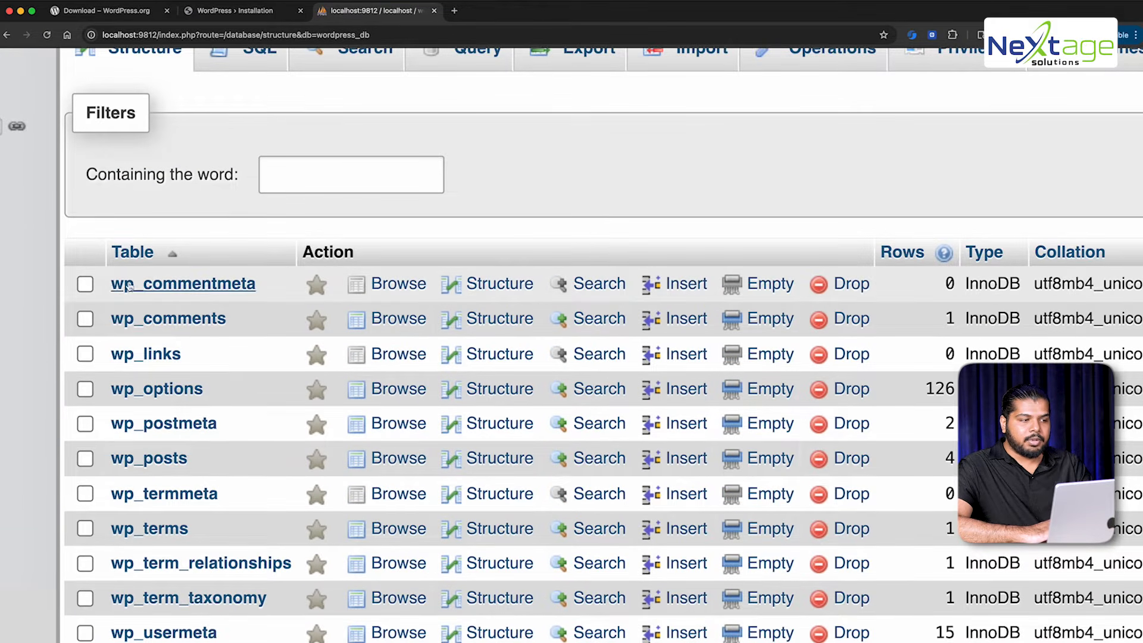
pyautogui.moveTo(110, 284); pyautogui.dragTo(141, 284)
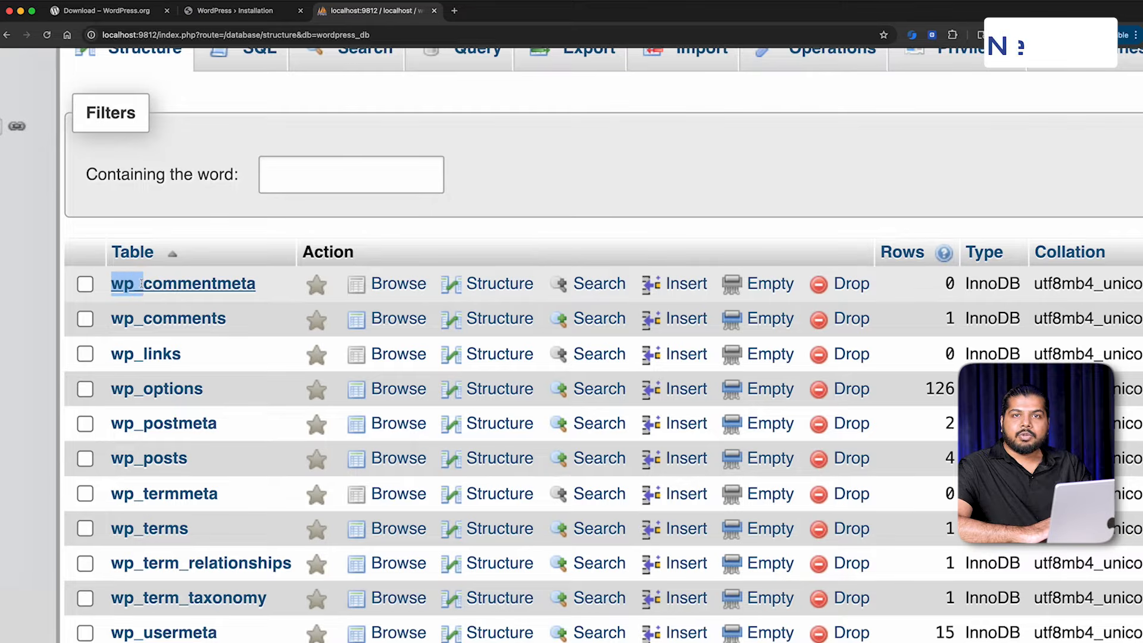
# Glance at the WordPress success page, then review the table list again
pyautogui.click(235, 11)
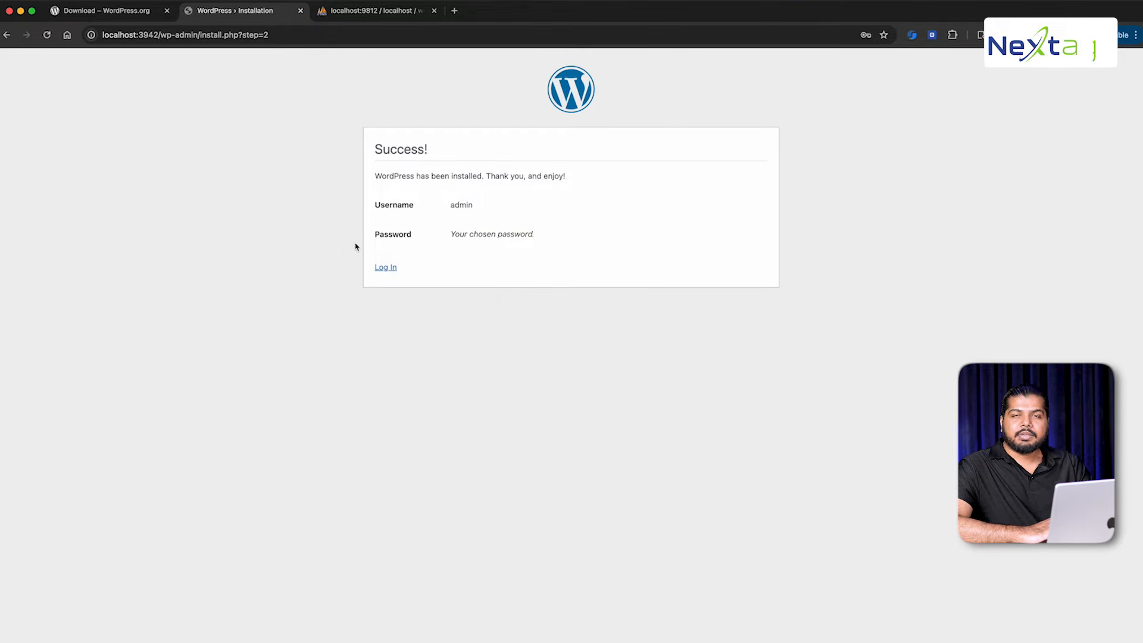
pyautogui.click(371, 11)
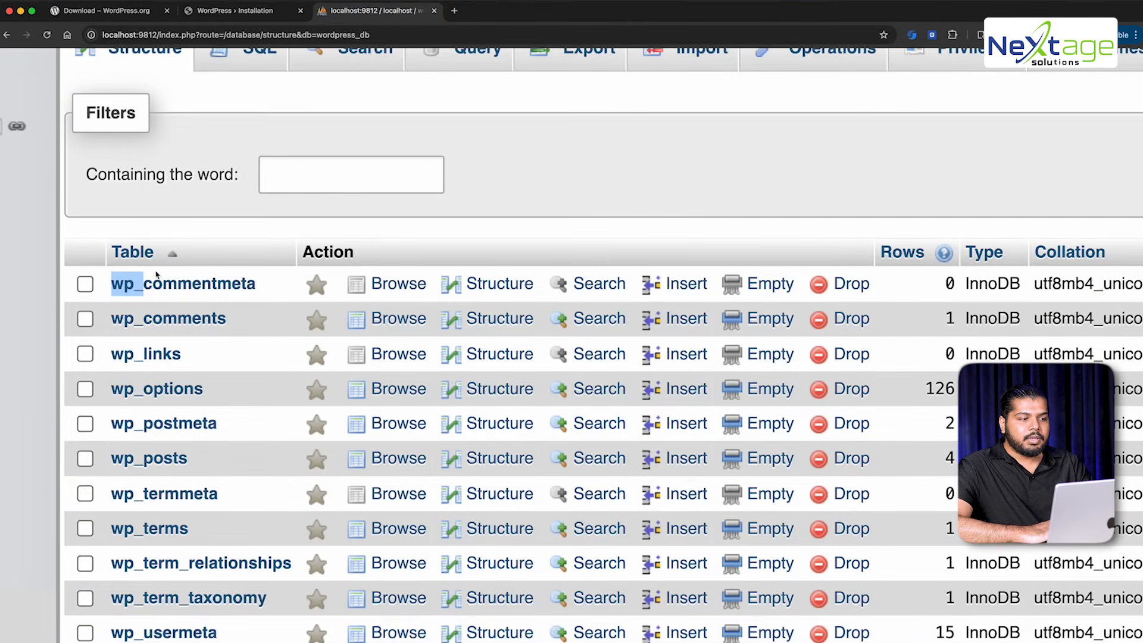
pyautogui.scroll(-5, 179, 297)
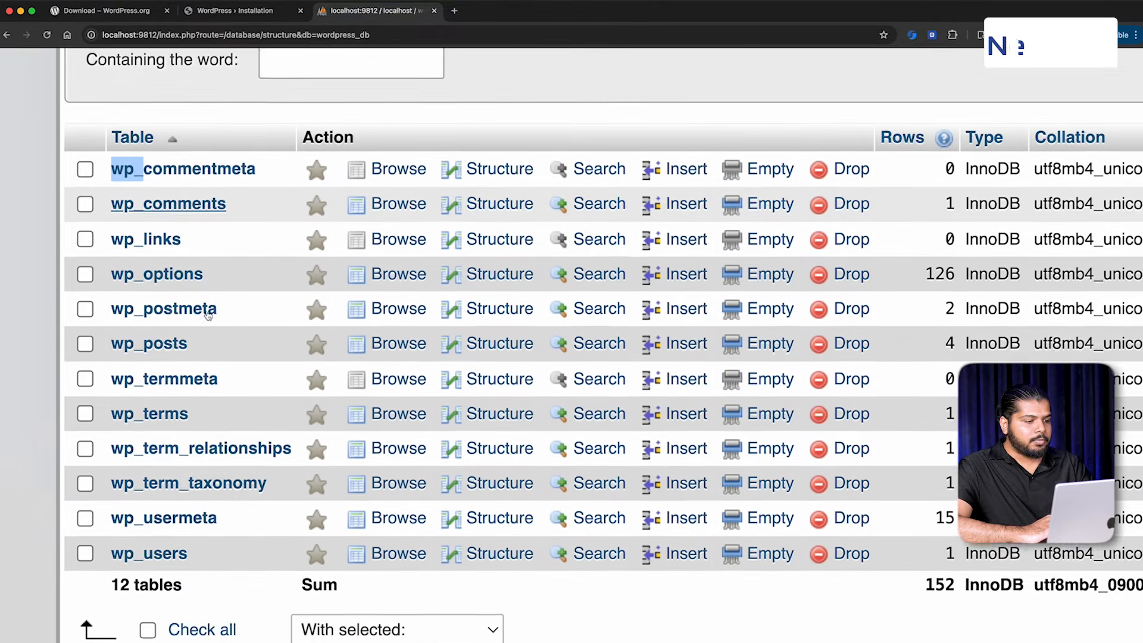
pyautogui.scroll(2, 262, 137)
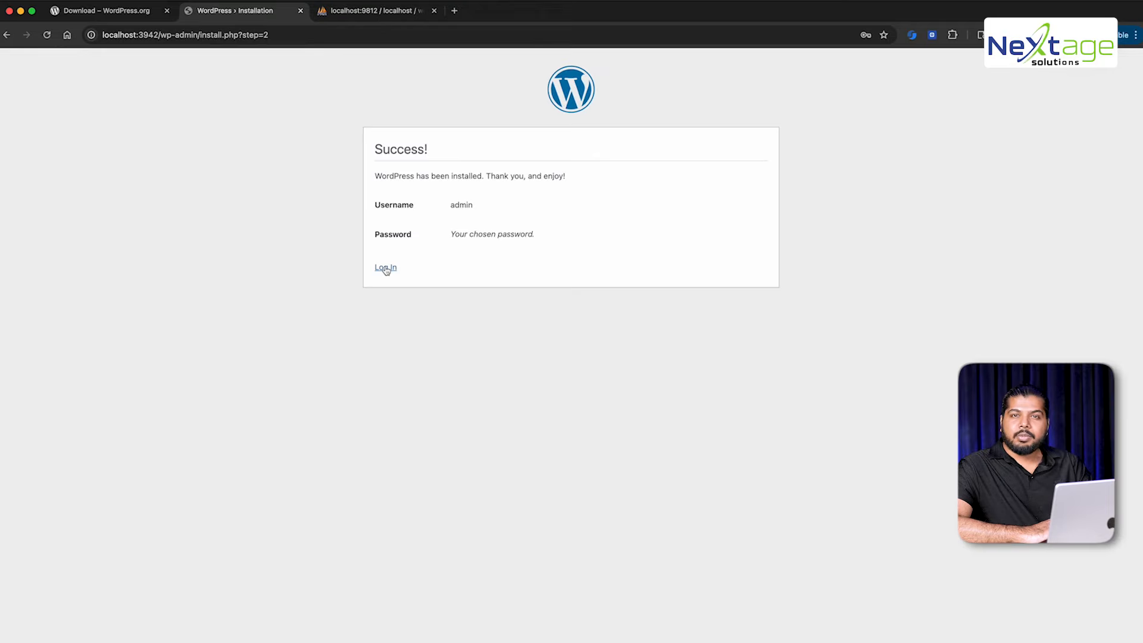
# Log in as admin with the admin password to reach the Dashboard
pyautogui.click(386, 268)
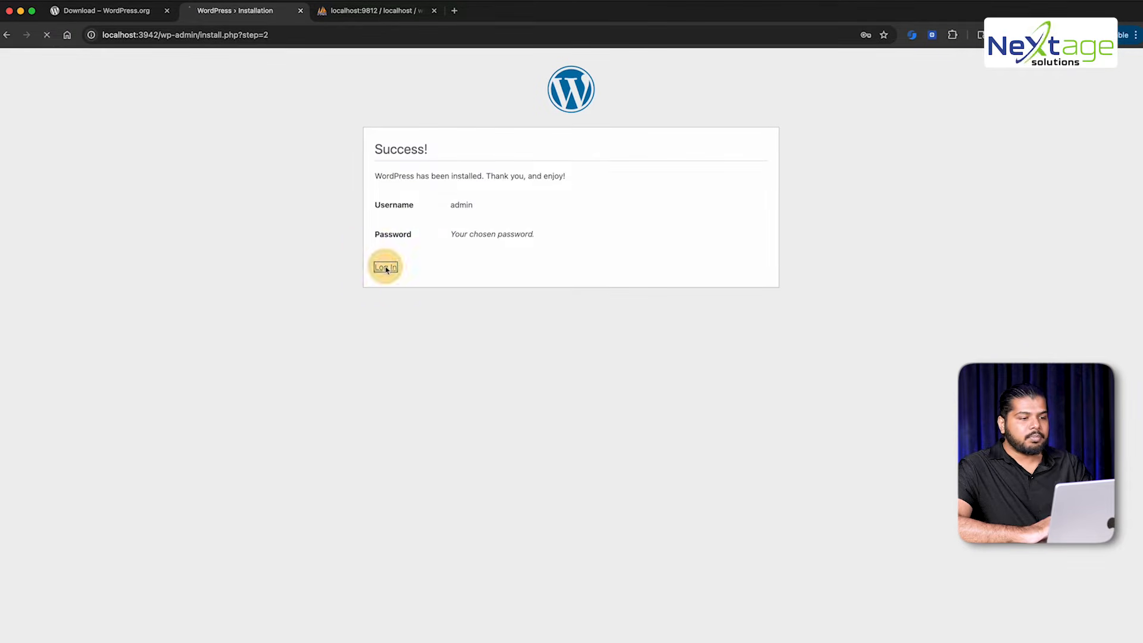
pyautogui.click(568, 201)
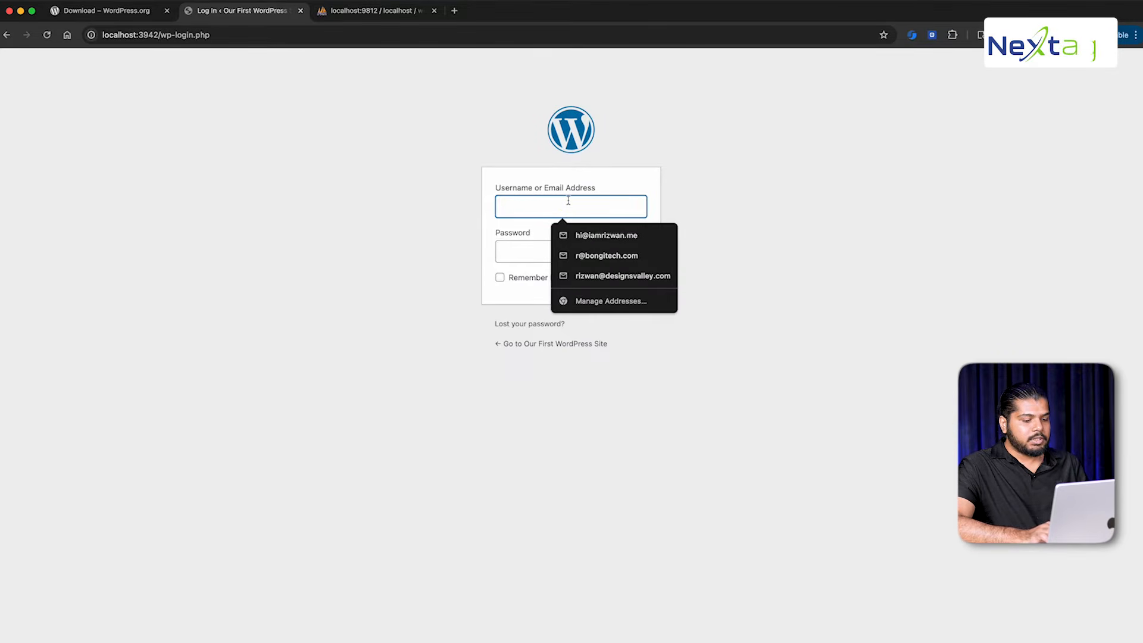
pyautogui.write('admin')
pyautogui.press('Tab')
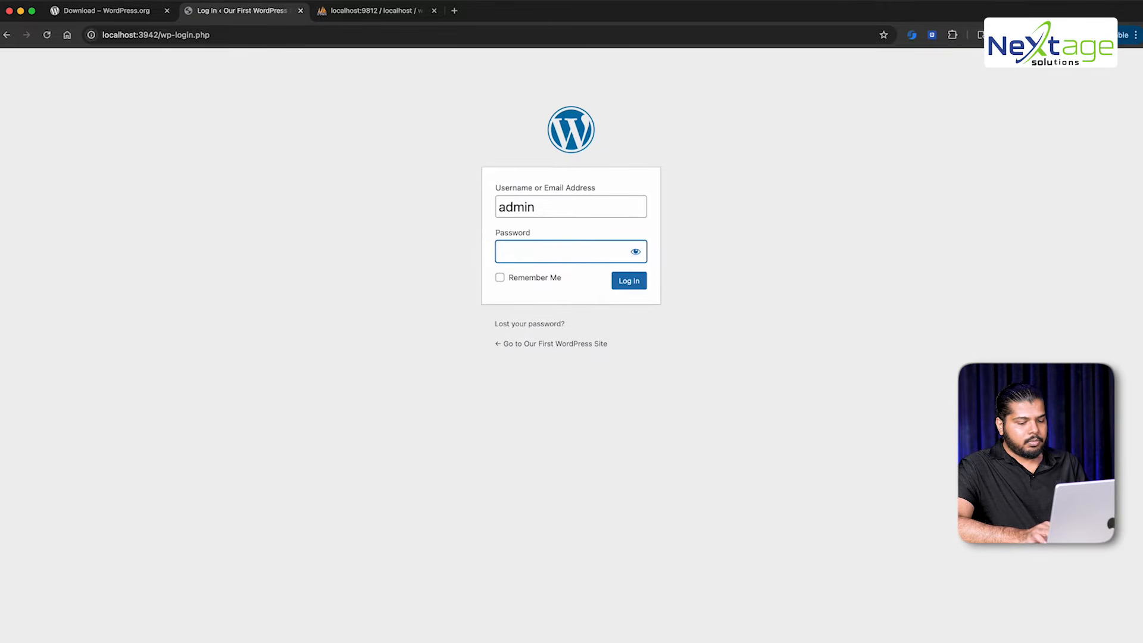
pyautogui.write('••••')
pyautogui.write('****')
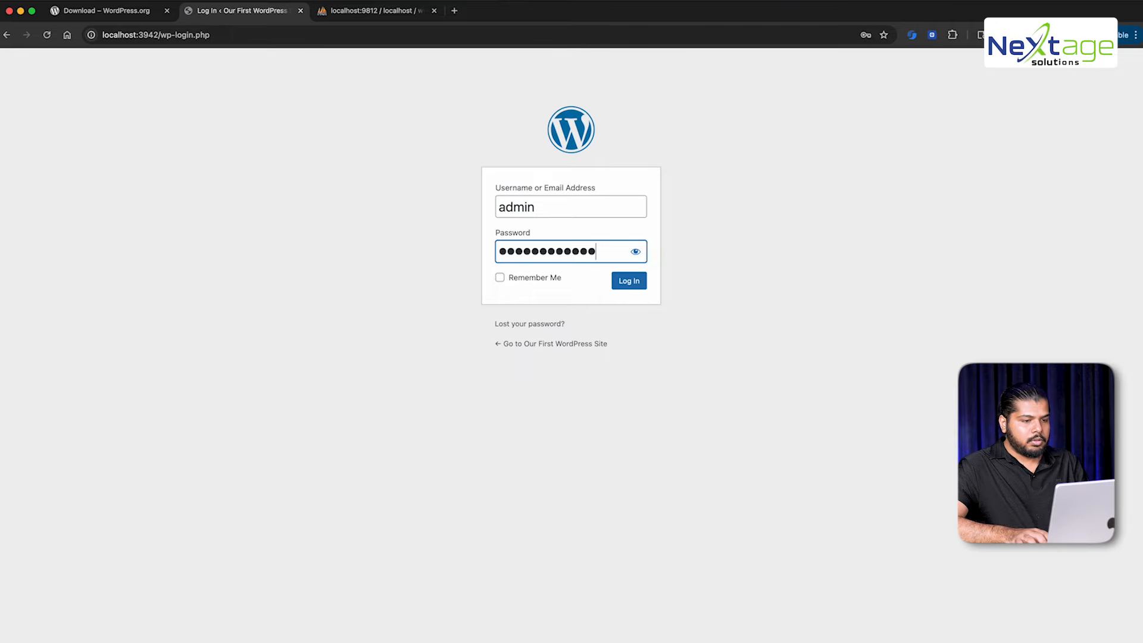
pyautogui.write('*')
pyautogui.click(623, 284)
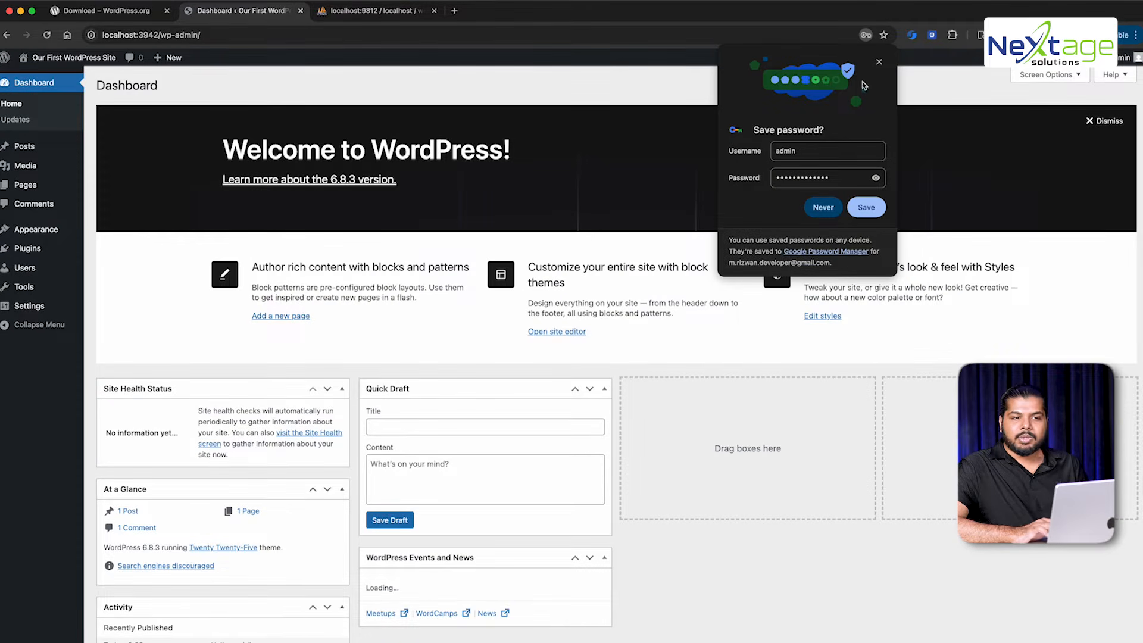
# Dismiss the save-password prompt and change the URL from localhost:3942 to localhost/wordpress
pyautogui.click(881, 62)
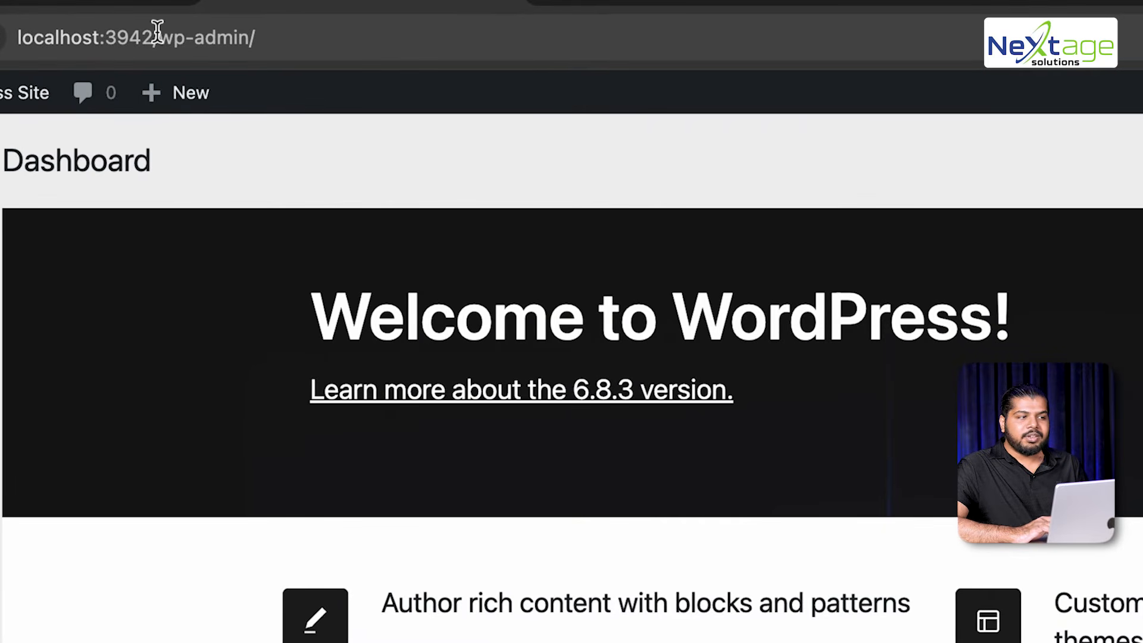
pyautogui.click(147, 33)
pyautogui.doubleClick(147, 31)
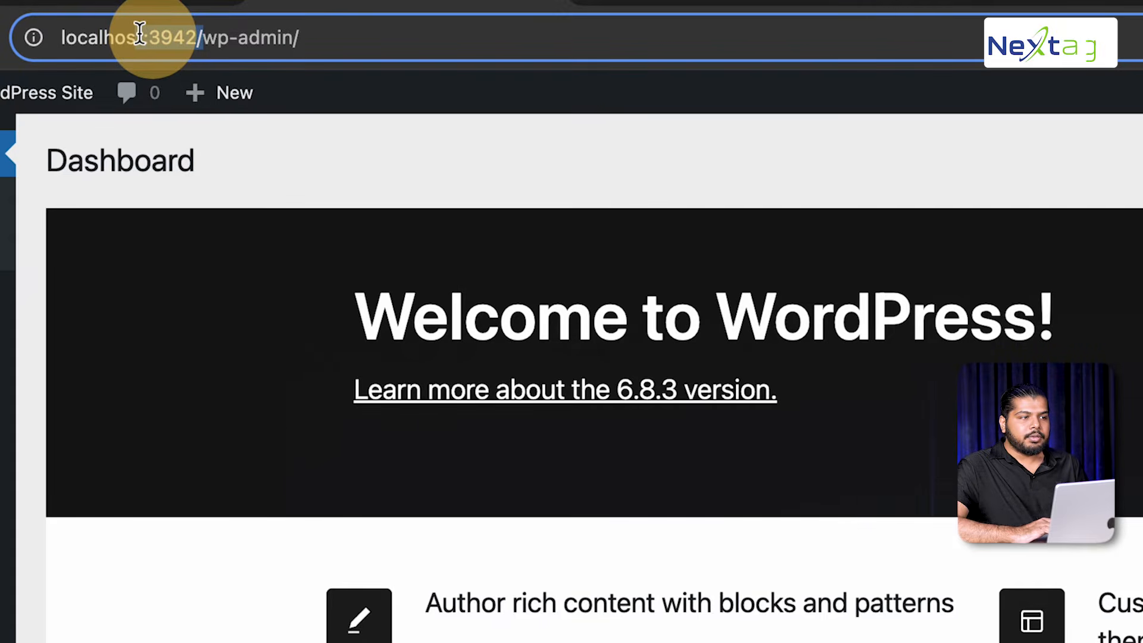
pyautogui.click(139, 33)
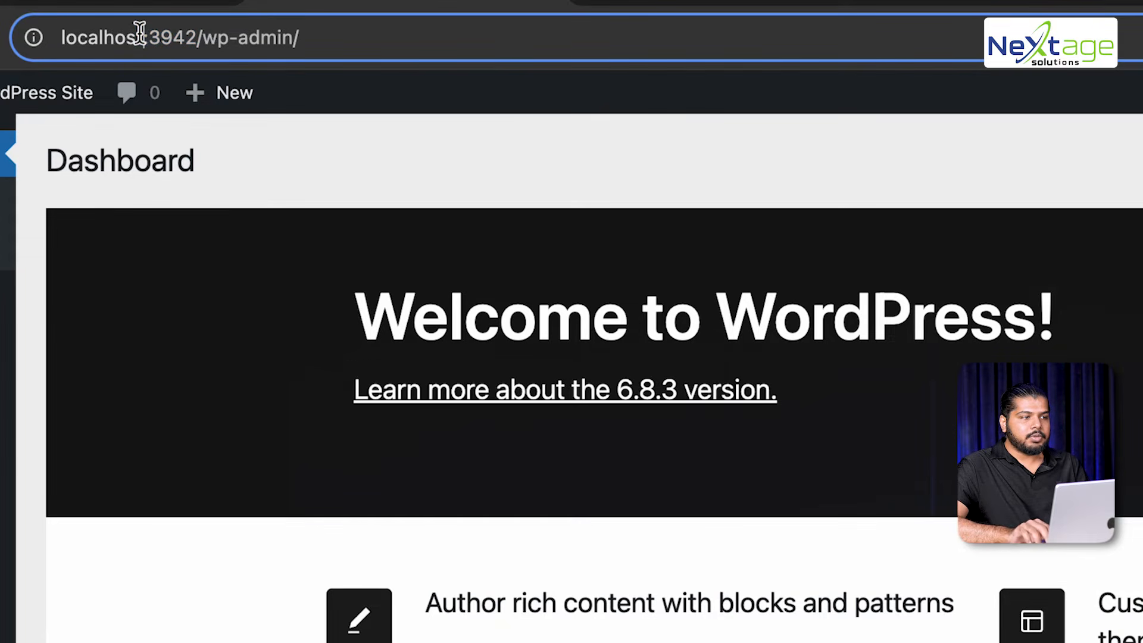
pyautogui.press('BackSpace')
pyautogui.press('BackSpace')
pyautogui.press('BackSpace')
pyautogui.press('BackSpace')
pyautogui.press('BackSpace')
pyautogui.write('/wordpre')
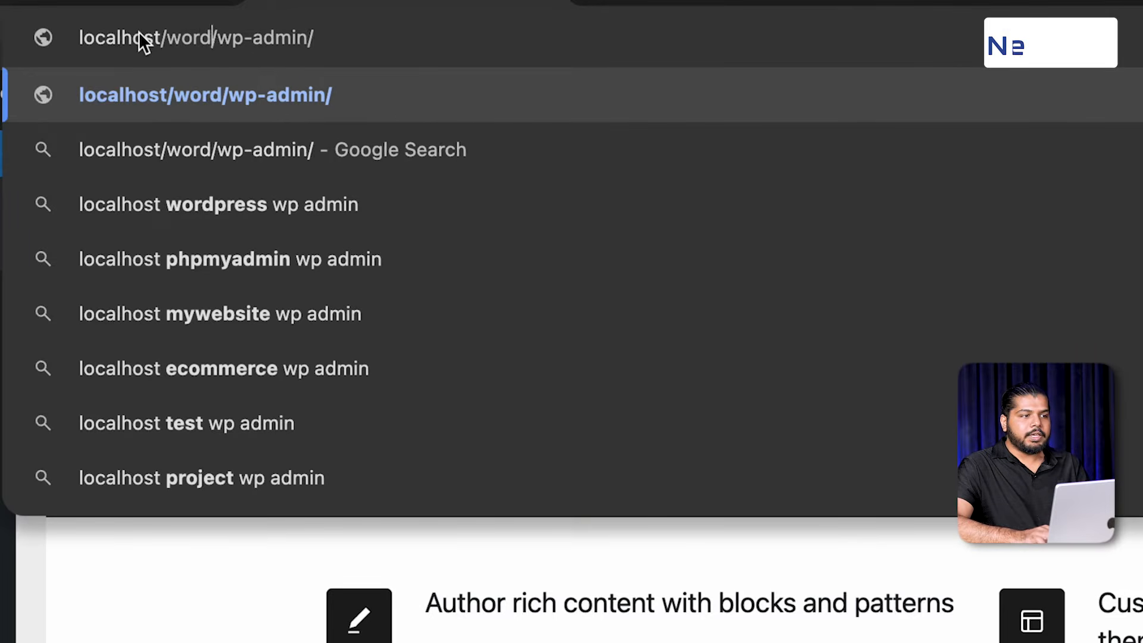
pyautogui.write('ss')
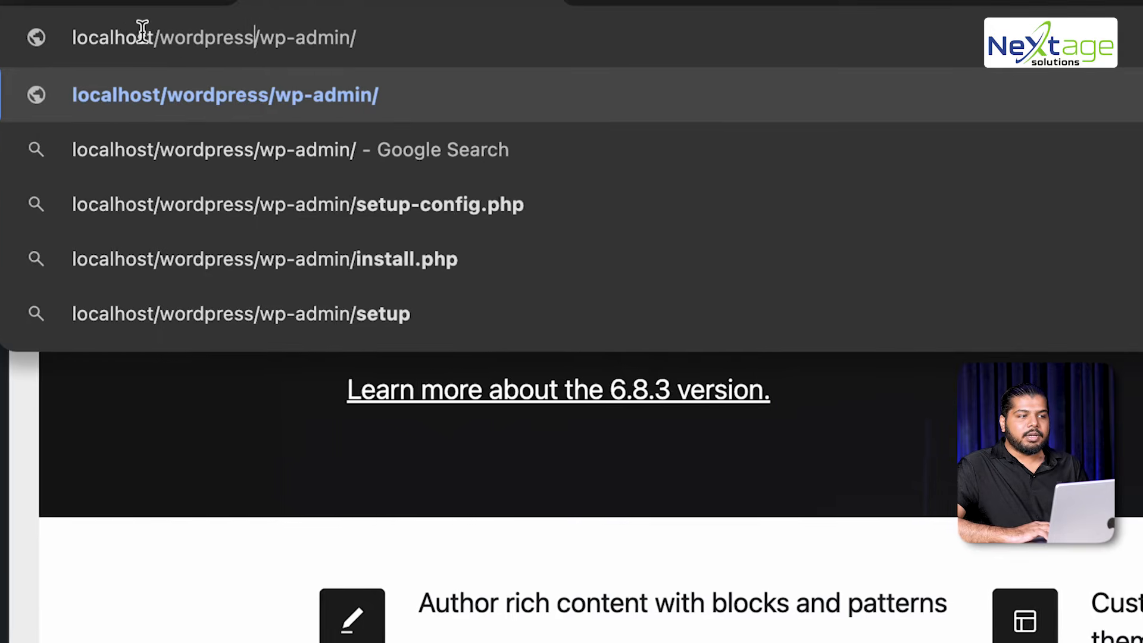
# Highlight the wp-admin and localhost/wordpress parts of the dashboard URL
pyautogui.moveTo(200, 36); pyautogui.dragTo(330, 33)
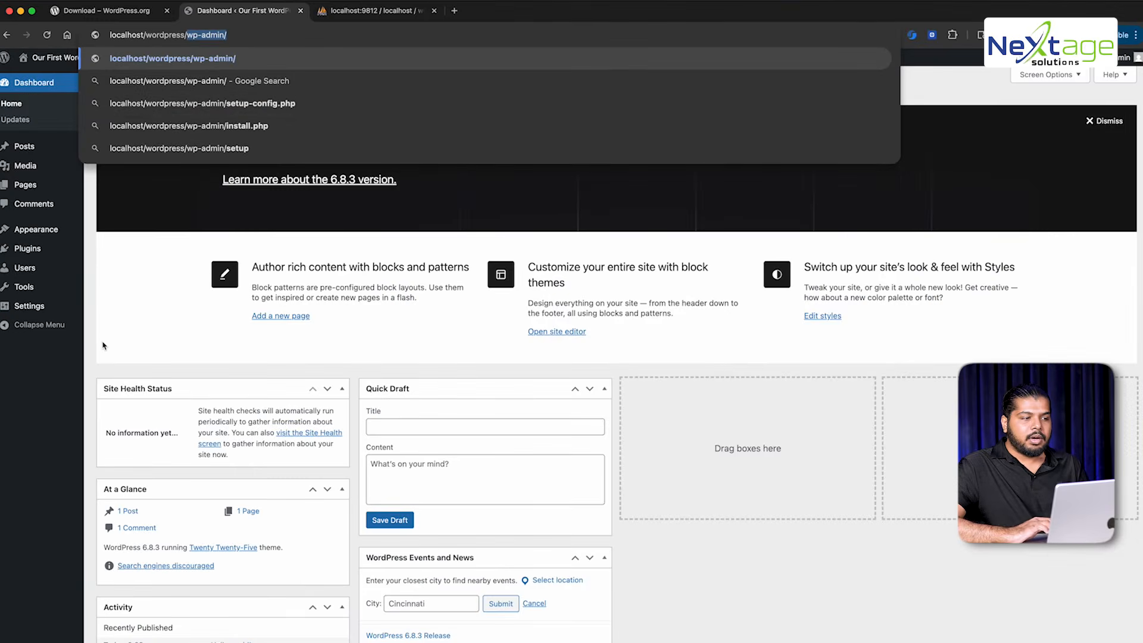
pyautogui.click(102, 345)
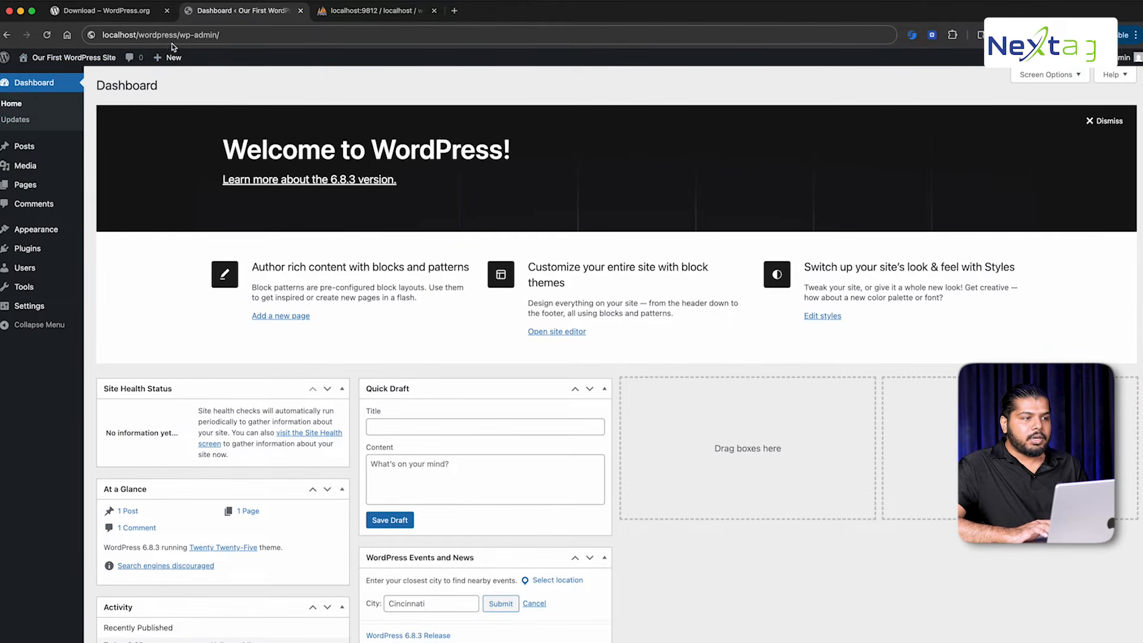
pyautogui.moveTo(180, 35); pyautogui.dragTo(96, 40)
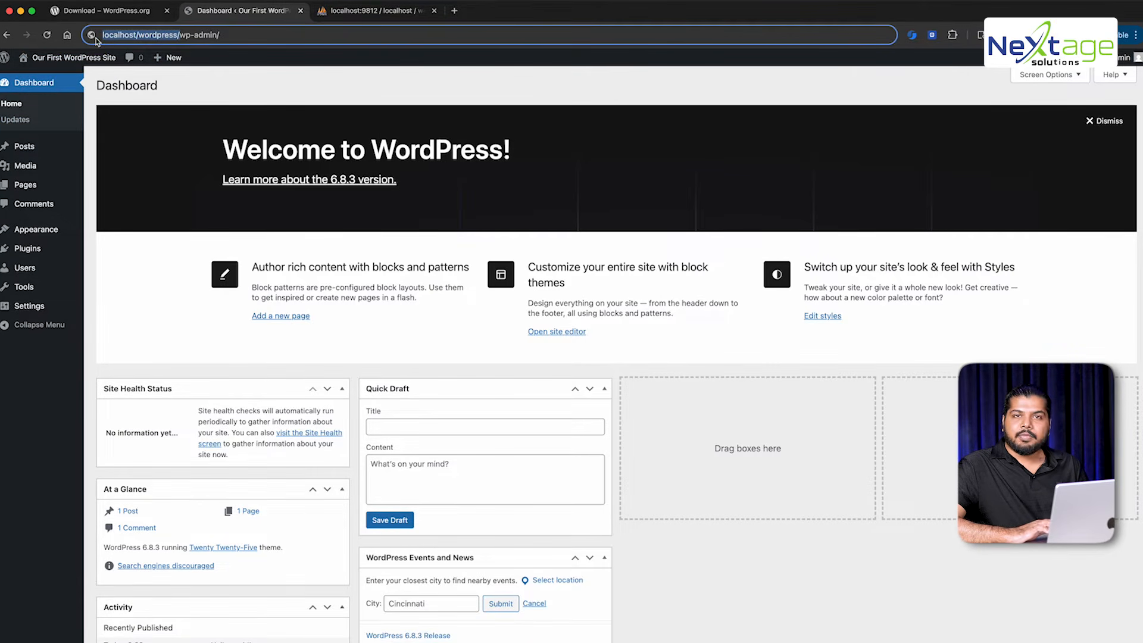
# Visit the site's Blog front page in a new tab, then return to the Dashboard
pyautogui.click(36, 69)
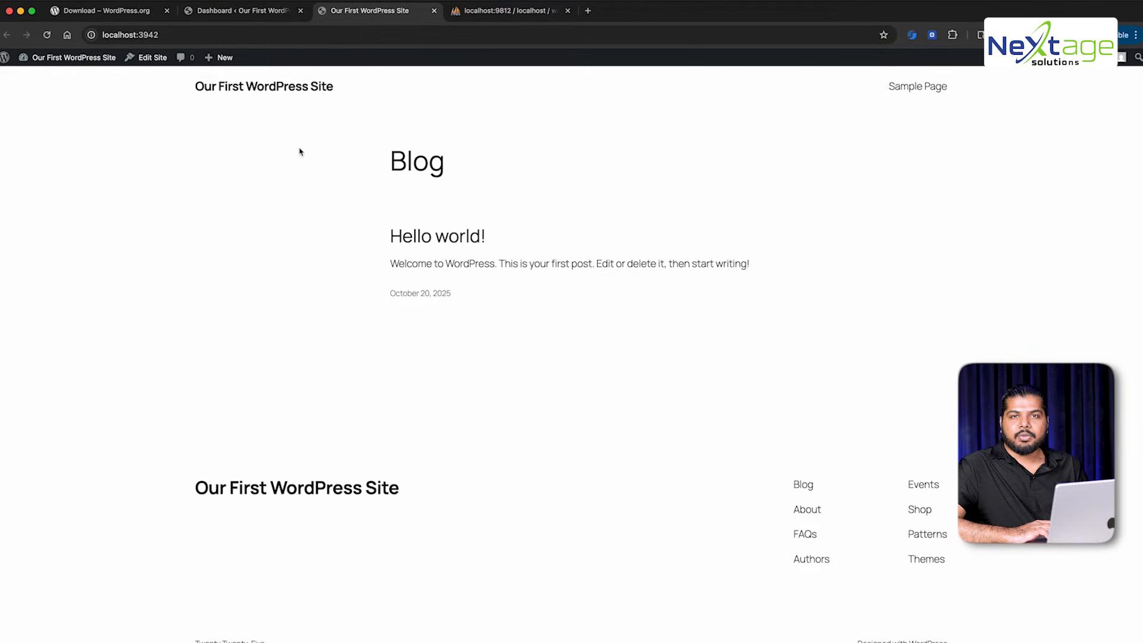
pyautogui.hotkey('ctrl', 'shift', 'Tab')
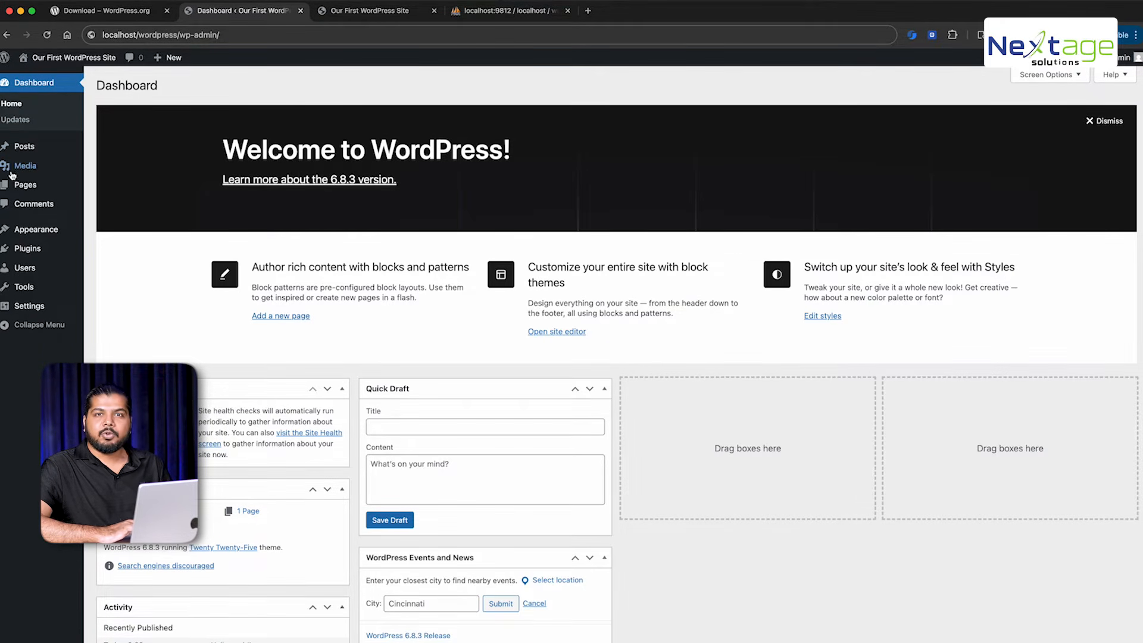
# Highlight the Dashboard page heading near the Media menu
pyautogui.moveTo(12, 173)
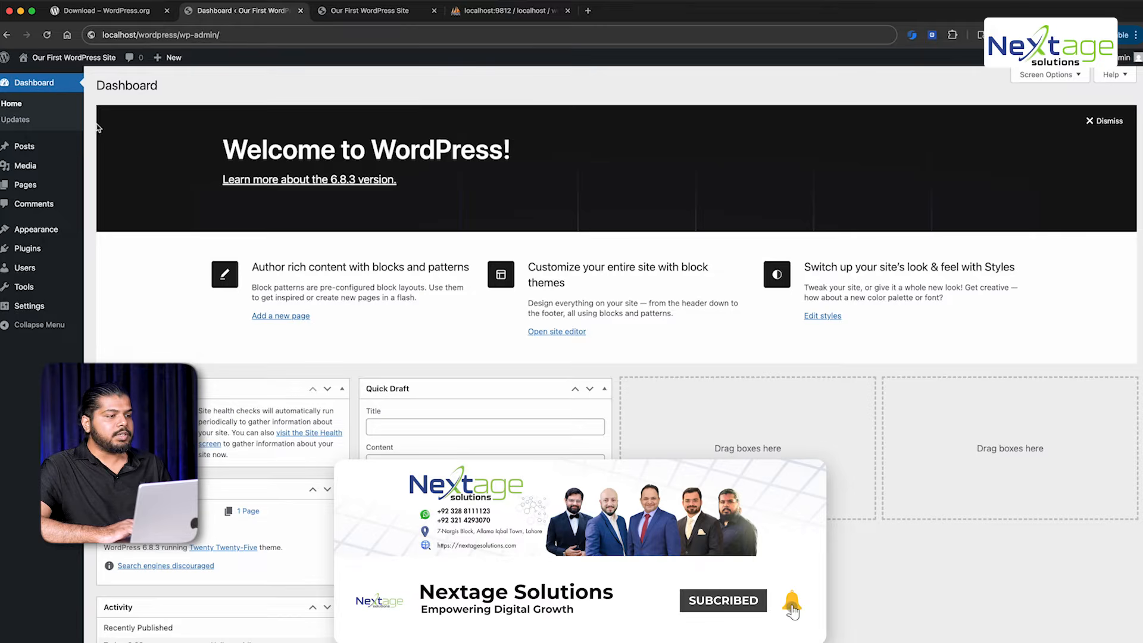
pyautogui.click(106, 87)
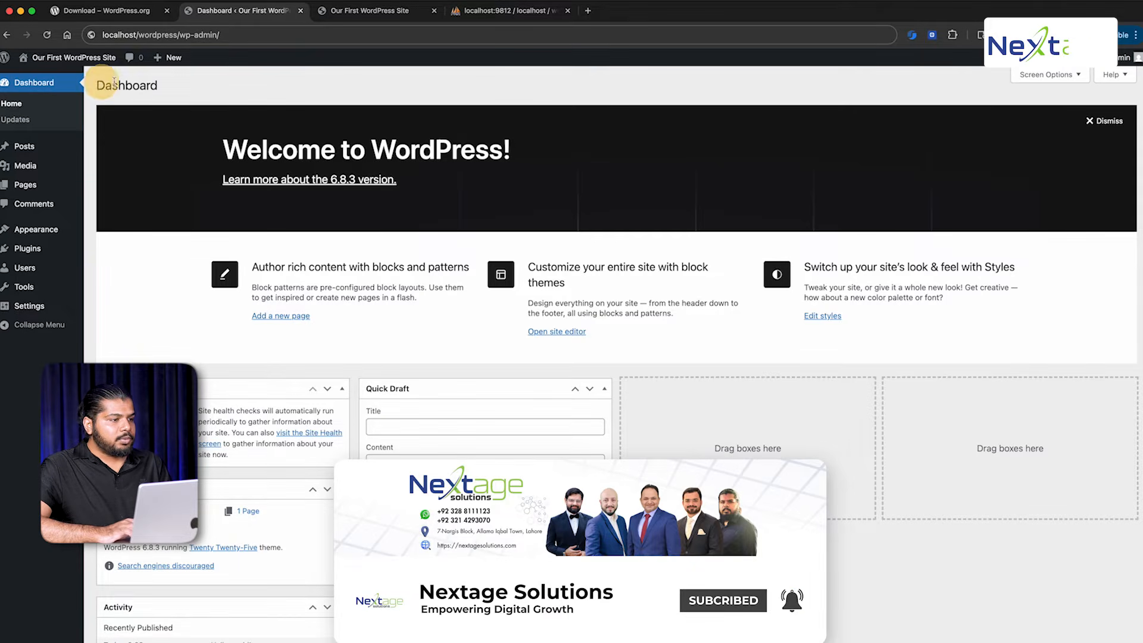
pyautogui.moveTo(115, 81); pyautogui.dragTo(171, 85)
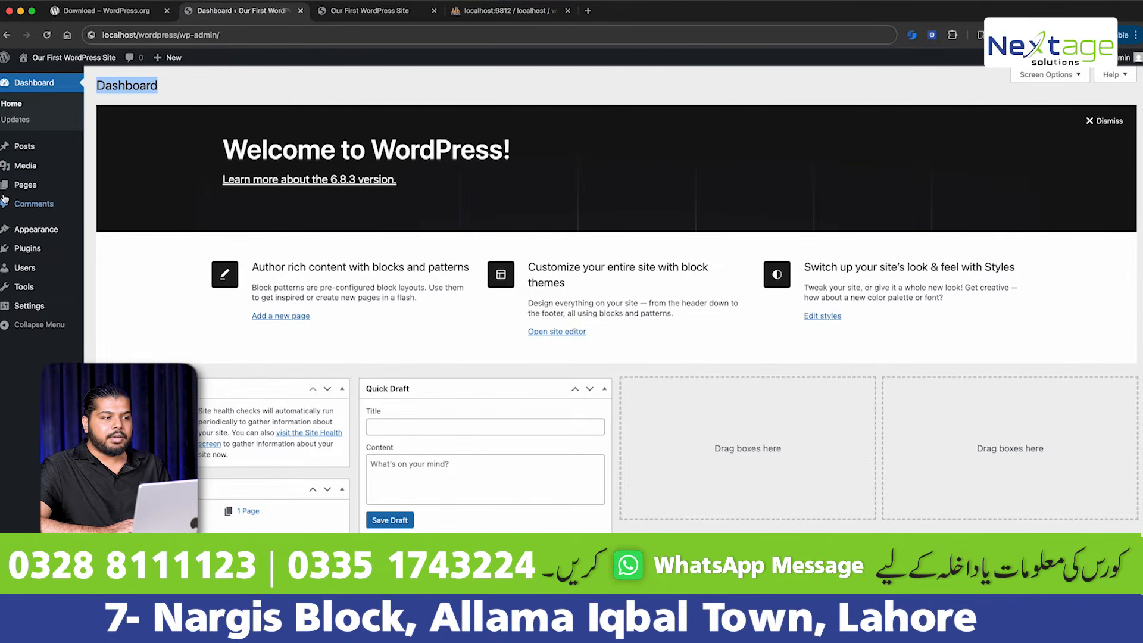
pyautogui.click(52, 356)
# Highlight the /wp-admin/ URL part, then bring the wordpress Finder window forward
pyautogui.scroll(-2, 616, 298)
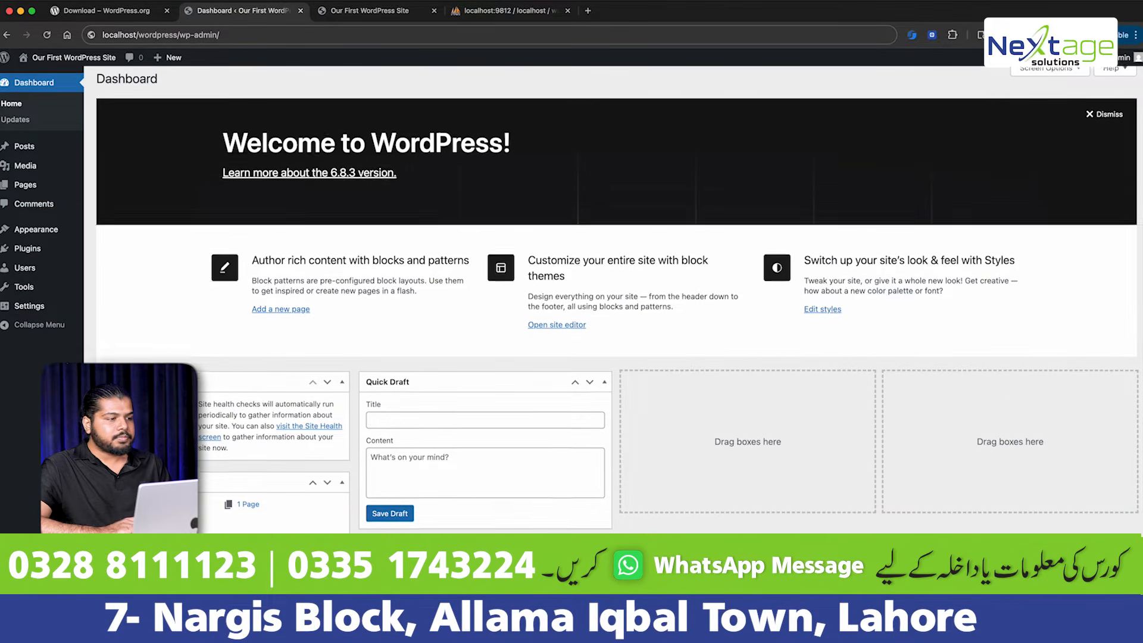
pyautogui.scroll(2, 616, 298)
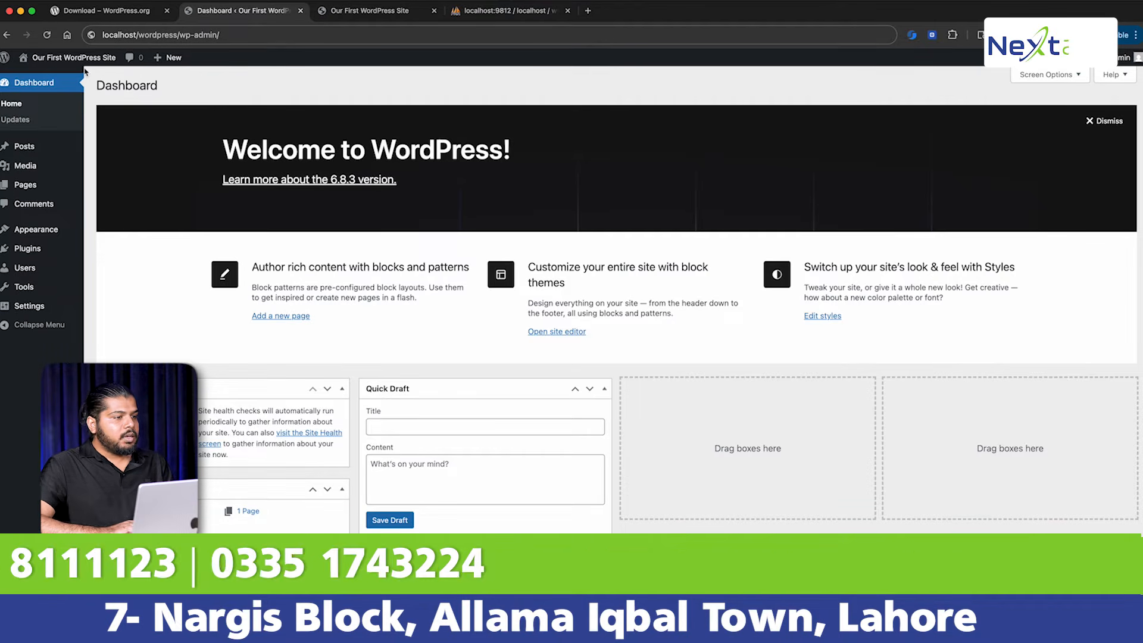
pyautogui.moveTo(178, 35); pyautogui.dragTo(279, 35)
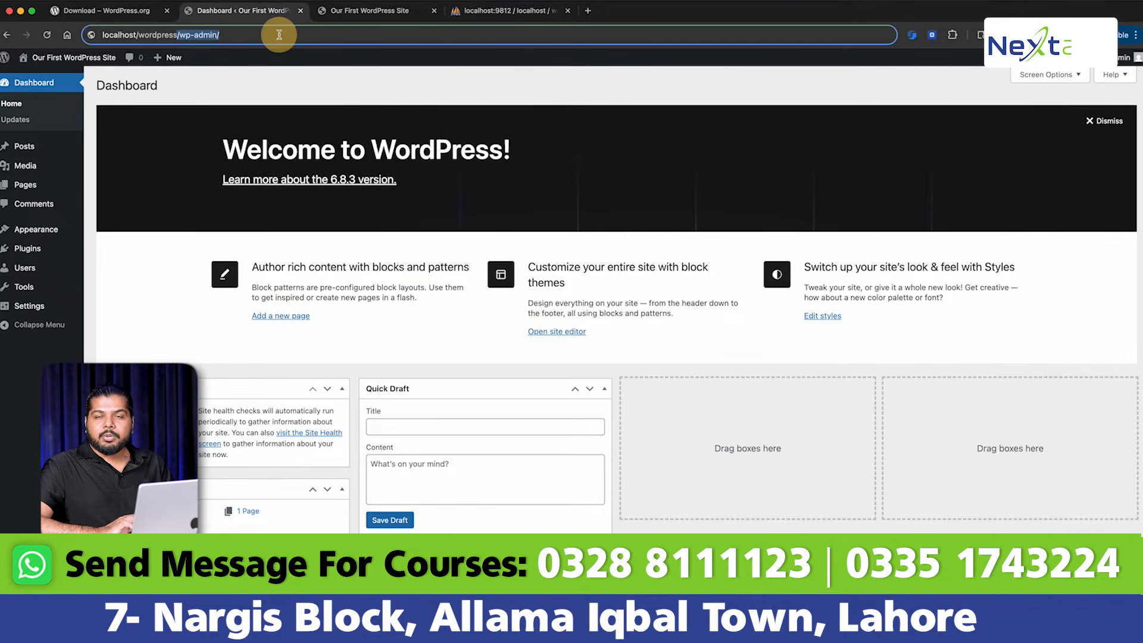
pyautogui.click(225, 96)
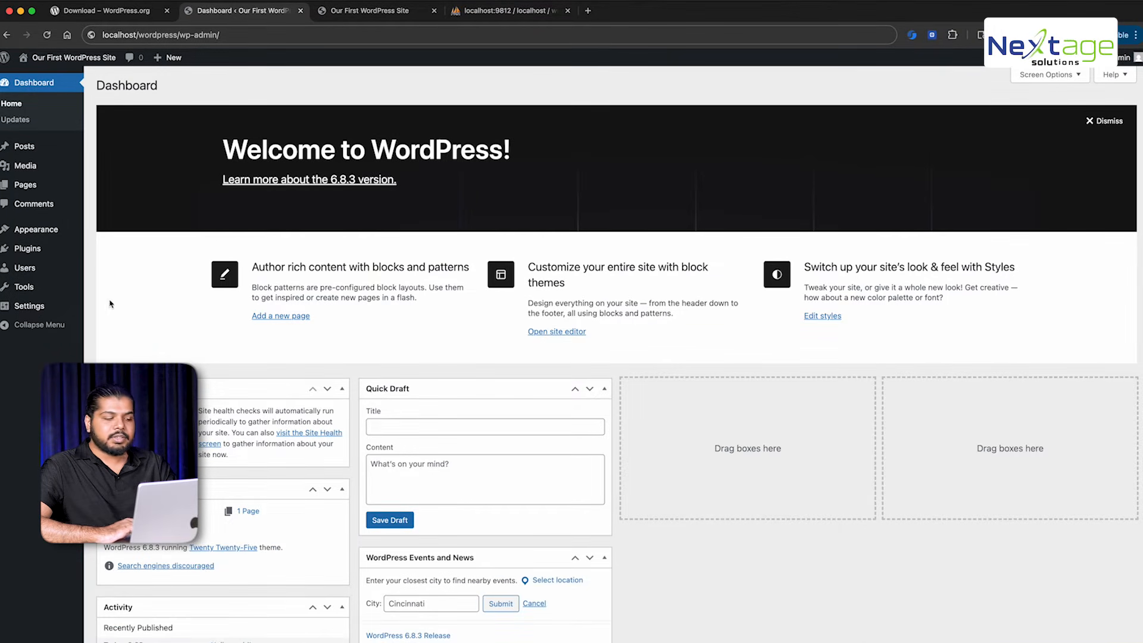
pyautogui.click(124, 642)
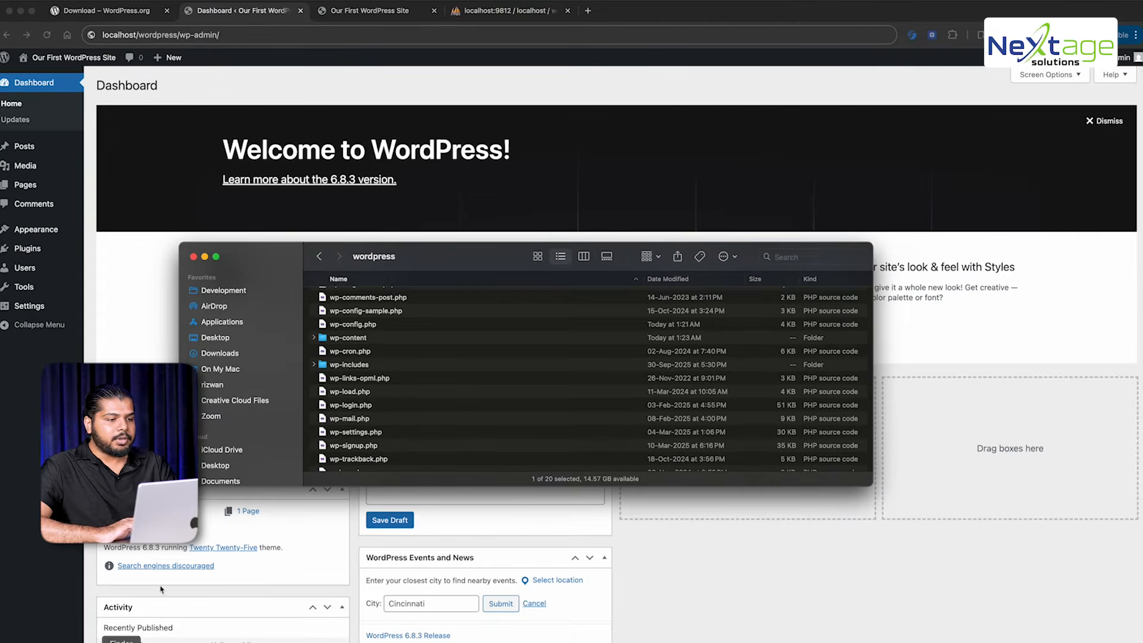
# Inspect license.txt's actions, then select index.php and every item in the wordpress folder
pyautogui.scroll(3, 425, 308)
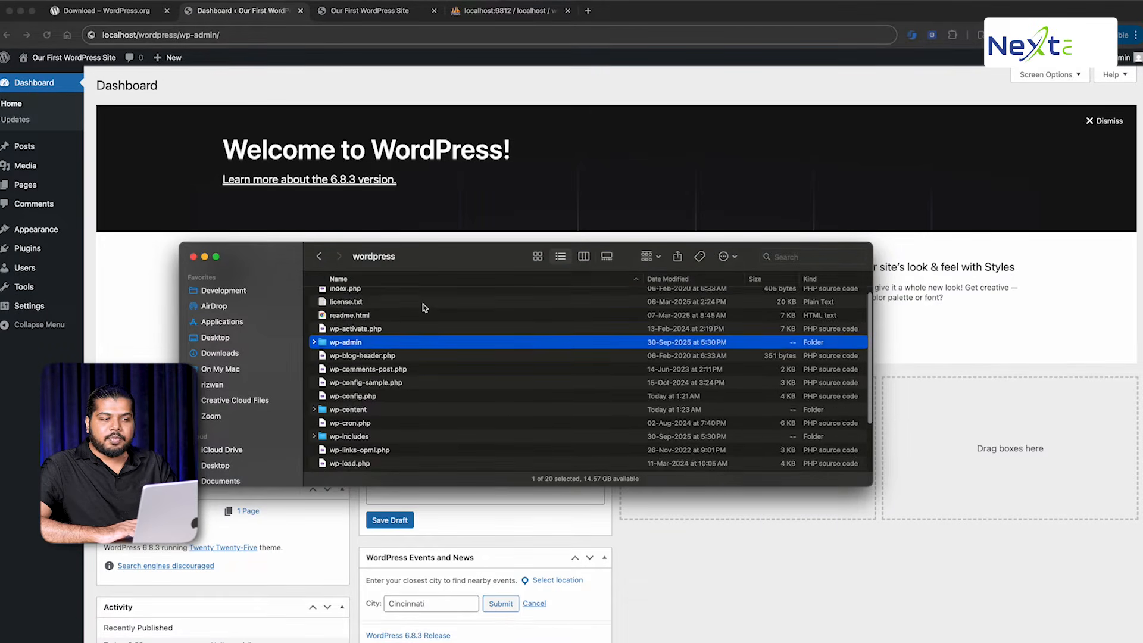
pyautogui.rightClick(424, 307)
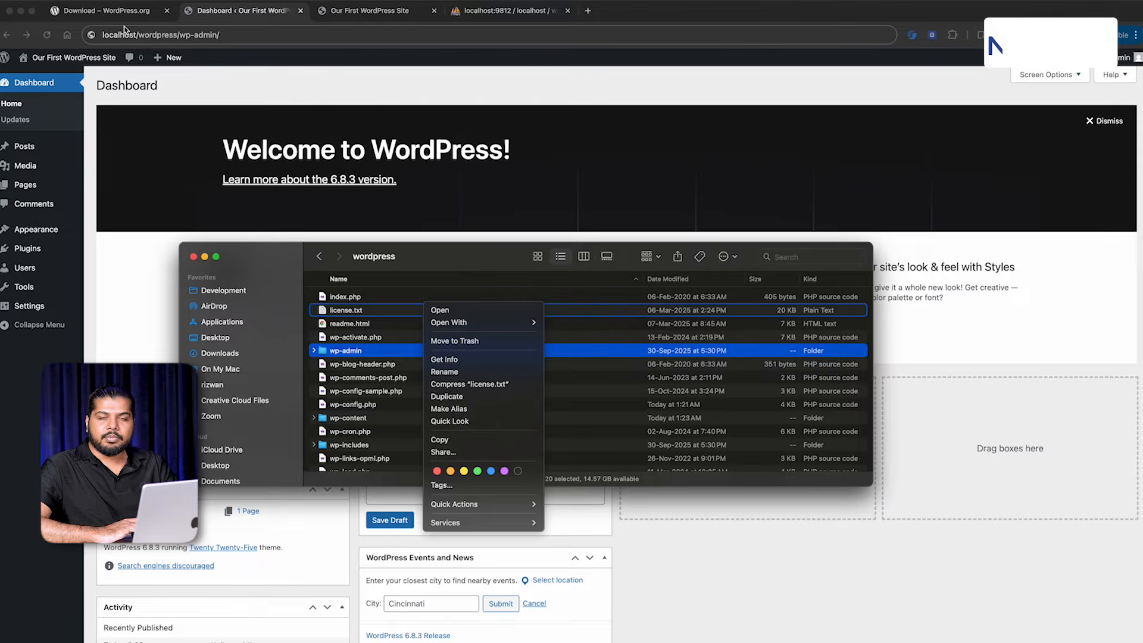
pyautogui.click(425, 255)
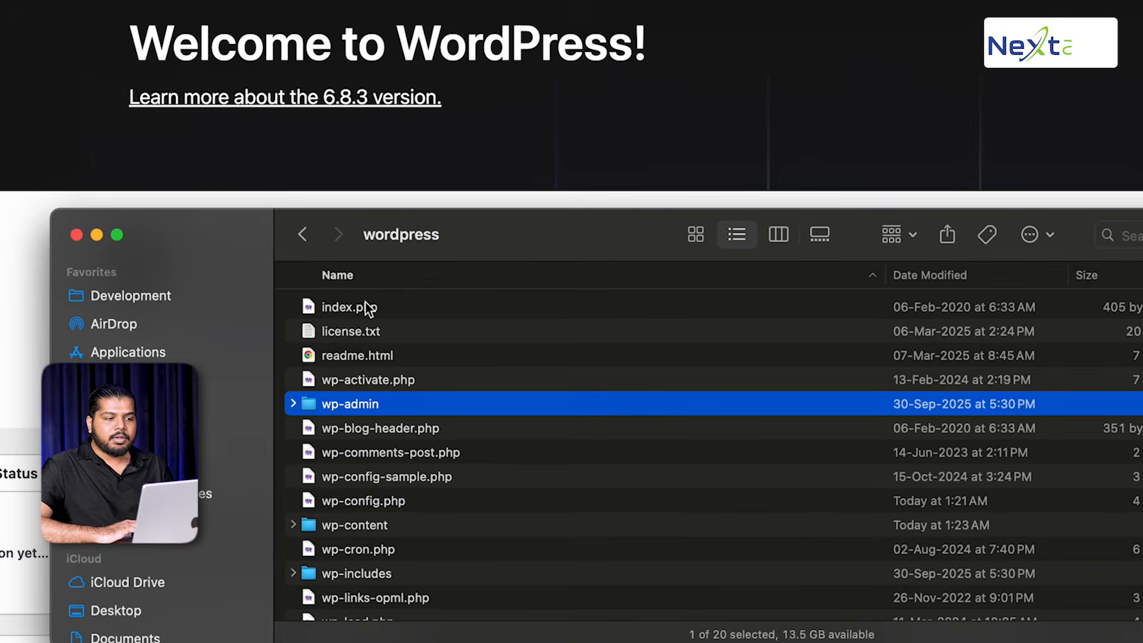
pyautogui.click(333, 285)
pyautogui.press('cmd+a')
pyautogui.scroll(-5, 368, 308)
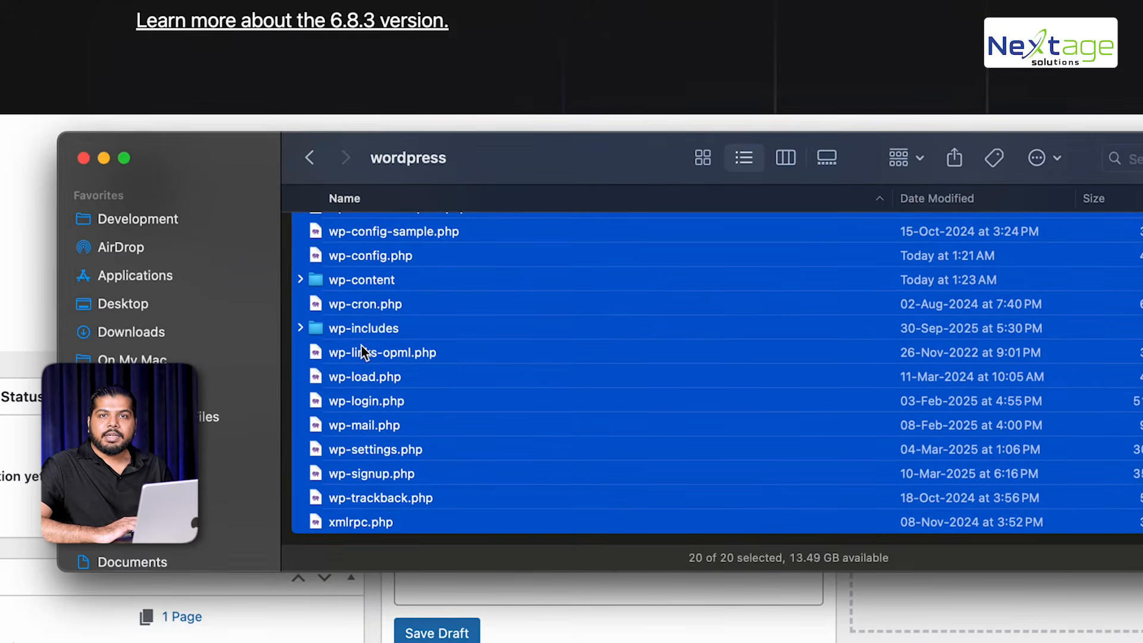
# Expand and collapse the wp-includes and wp-admin folders to show their contents
pyautogui.click(364, 351)
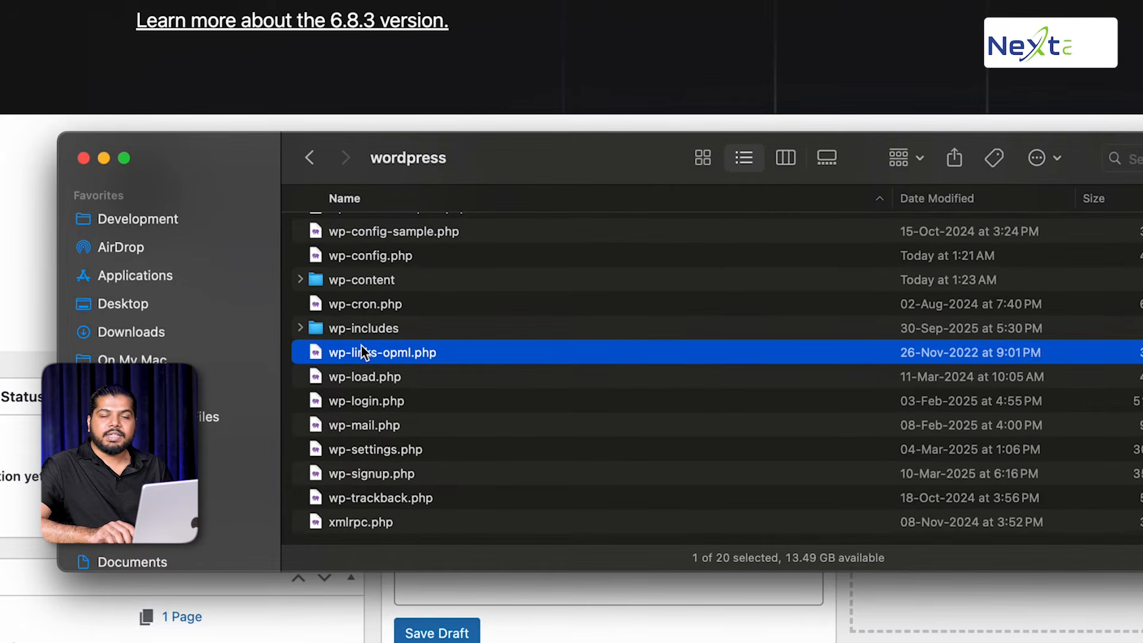
pyautogui.press('Up')
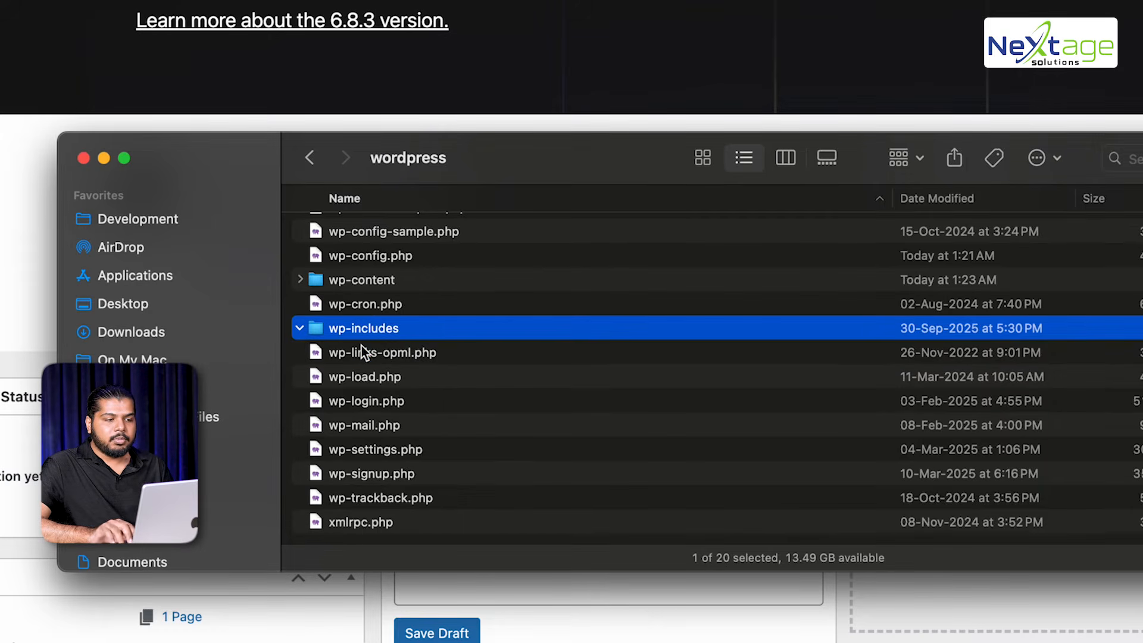
pyautogui.press('Right')
pyautogui.scroll(-10, 362, 345)
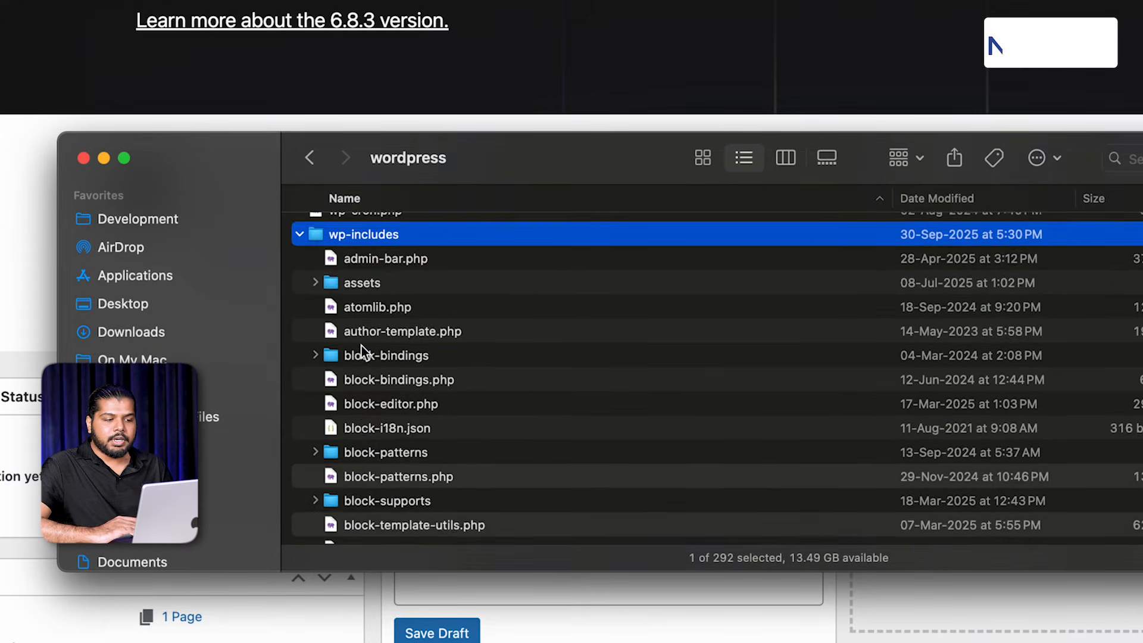
pyautogui.scroll(-10, 362, 345)
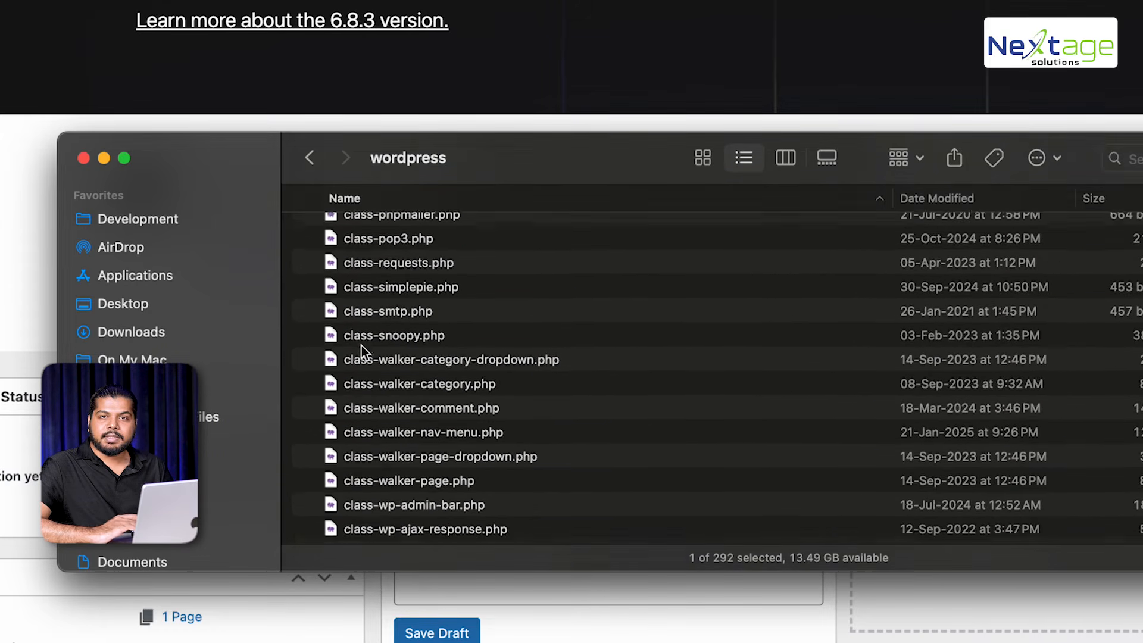
pyautogui.scroll(15, 362, 346)
pyautogui.scroll(-4, 362, 346)
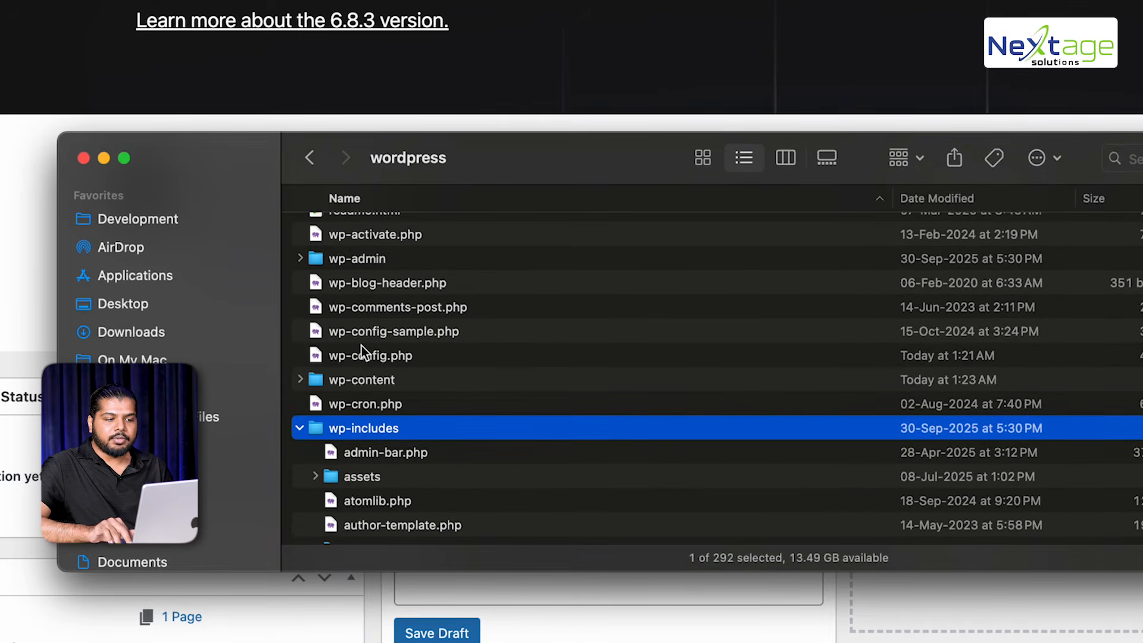
pyautogui.press('Left')
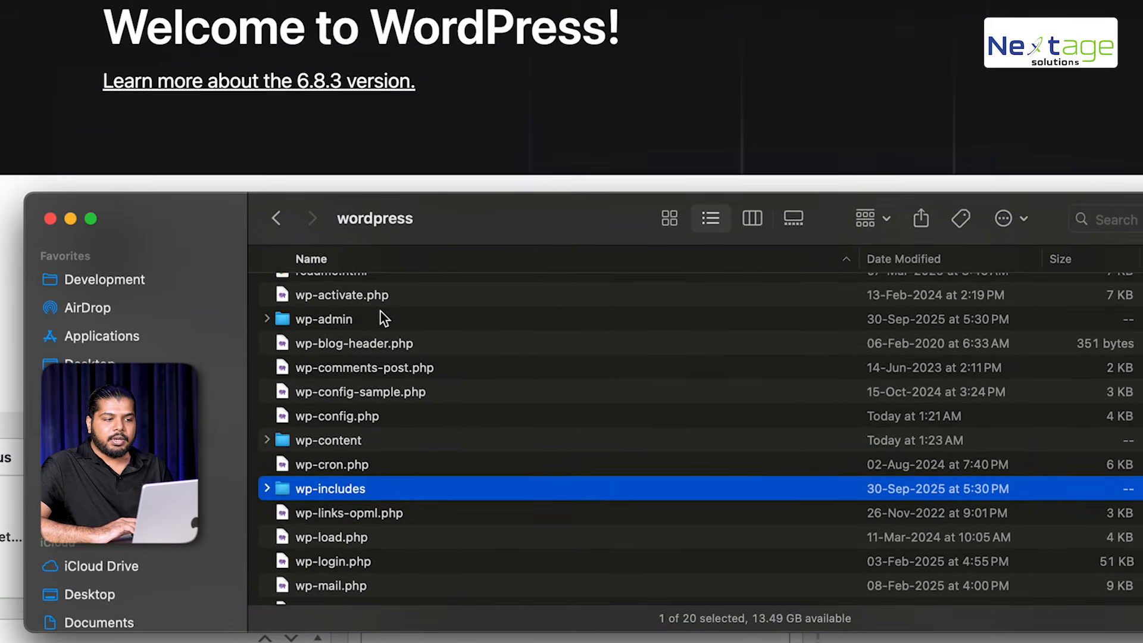
pyautogui.click(408, 255)
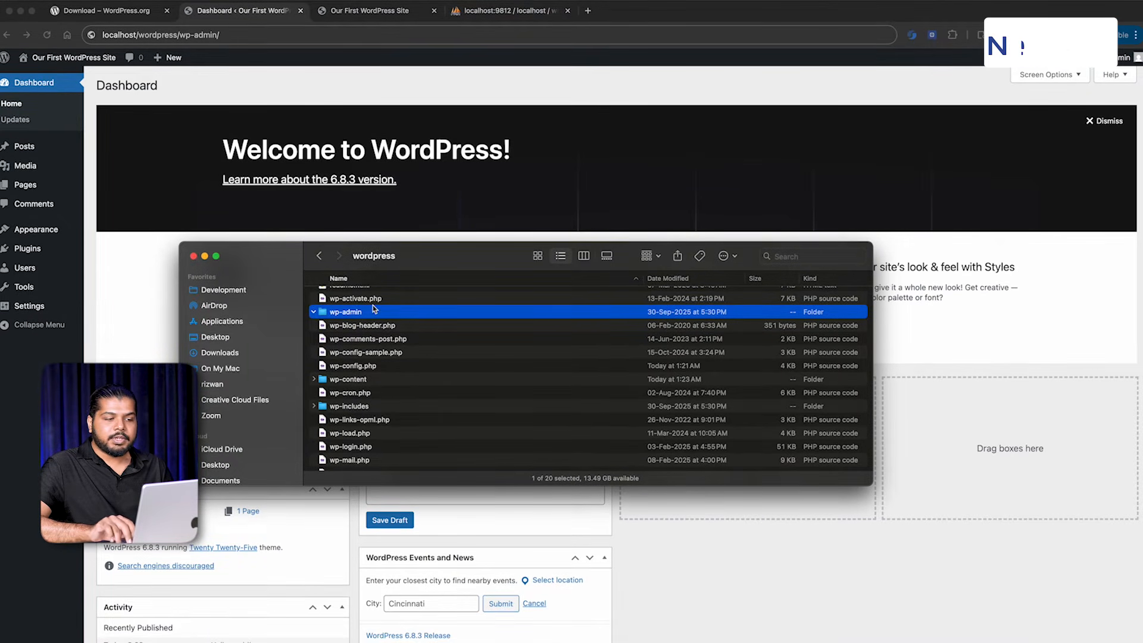
pyautogui.scroll(2, 372, 322)
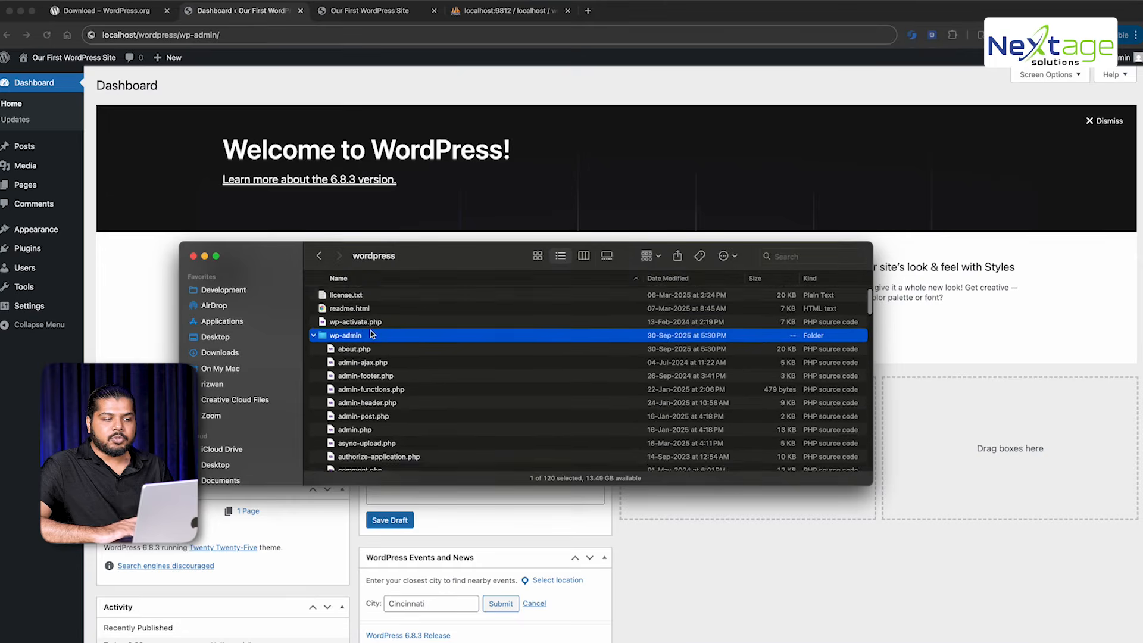
pyautogui.press('Left')
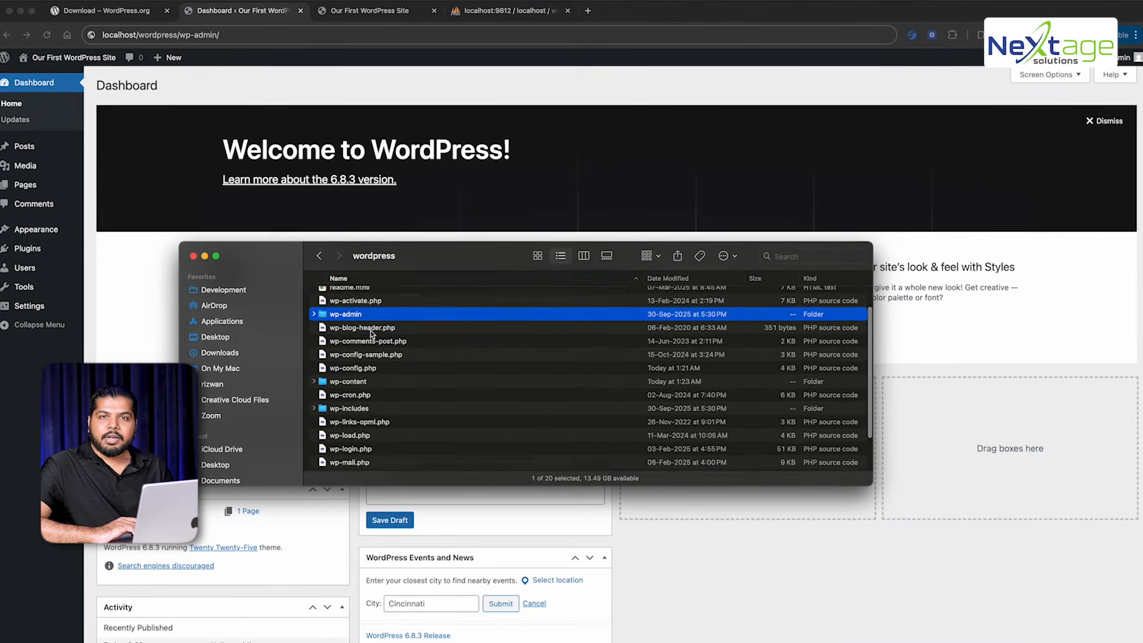
pyautogui.scroll(-2, 371, 334)
# Select wp-content, then Quick Look wp-config.php to show its database settings
pyautogui.click(357, 339)
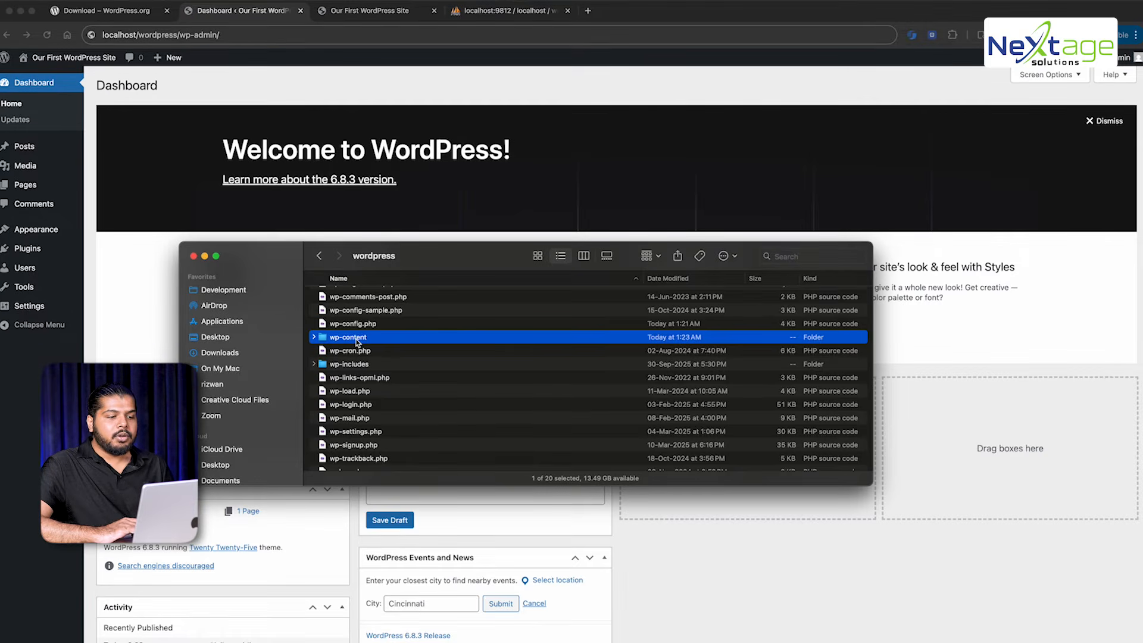
pyautogui.scroll(-1, 358, 341)
pyautogui.scroll(4, 348, 436)
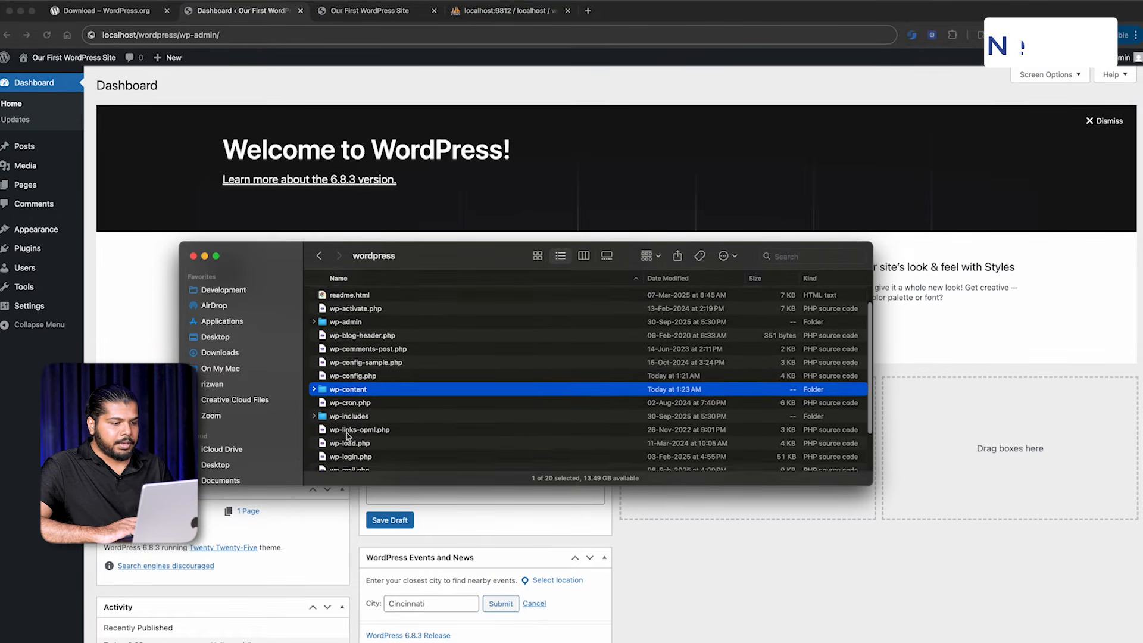
pyautogui.scroll(2, 349, 436)
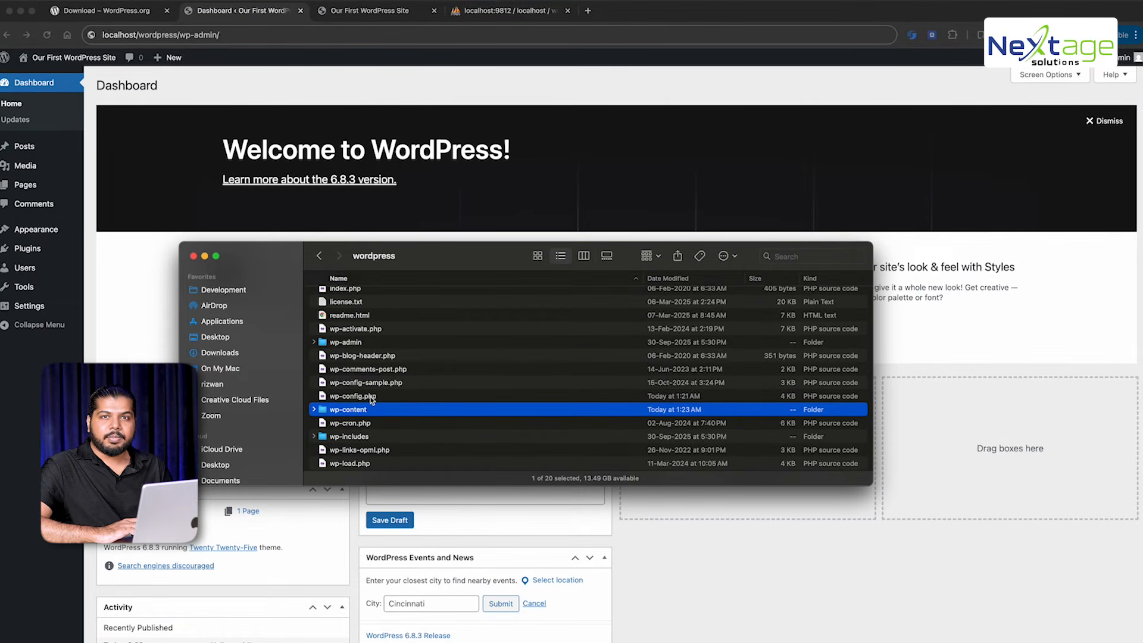
pyautogui.click(370, 396)
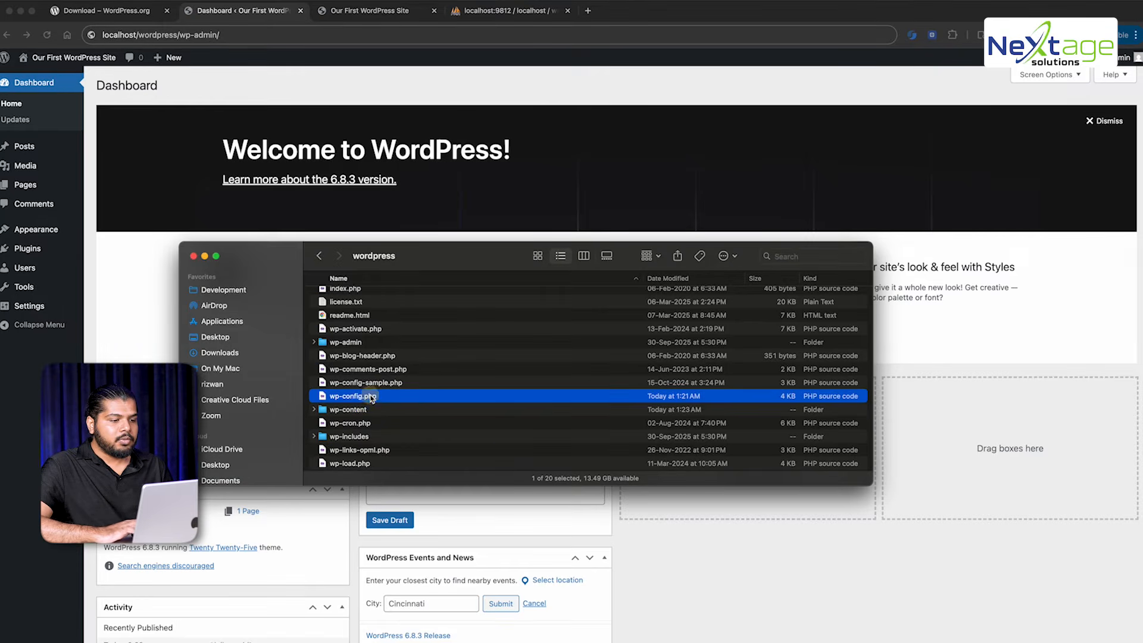
pyautogui.press('space')
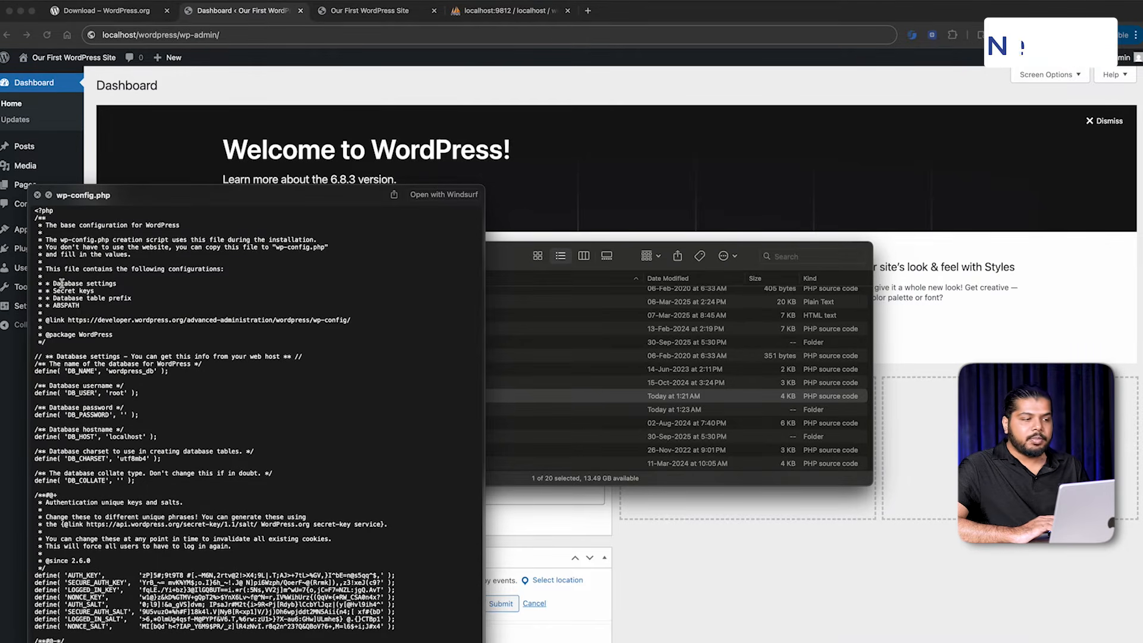
# Close the preview and open wp-config.php in Visual Studio Code
pyautogui.press('space')
pyautogui.moveTo(339, 396); pyautogui.dragTo(472, 279)
pyautogui.press('super+Tab')
pyautogui.press('super+Tab')
pyautogui.press('super+Tab')
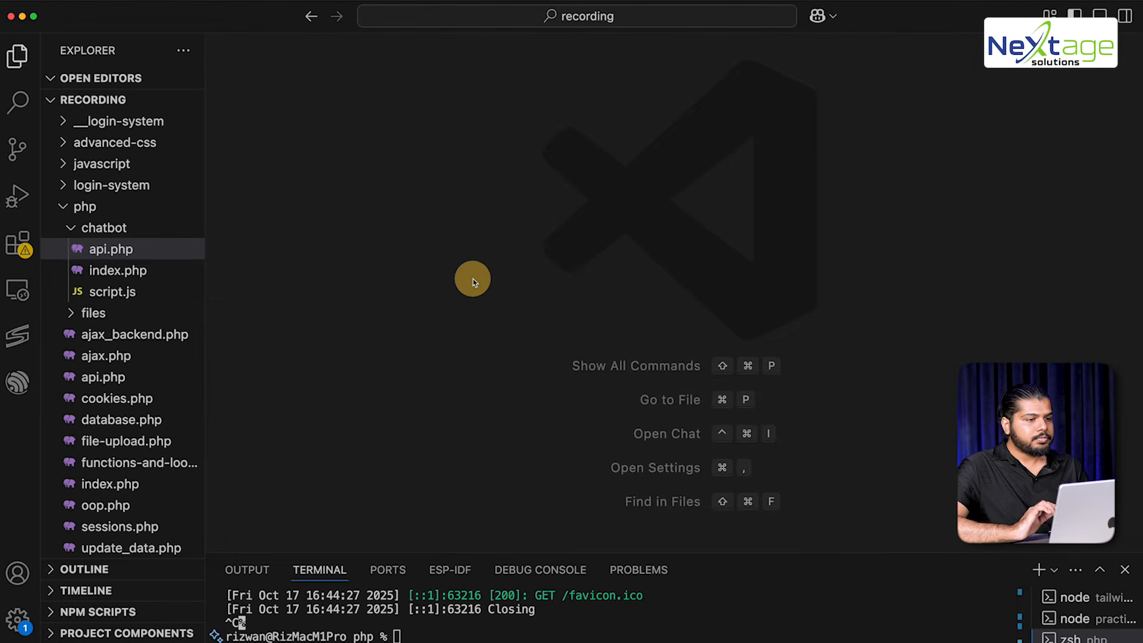
pyautogui.scroll(-5, 488, 257)
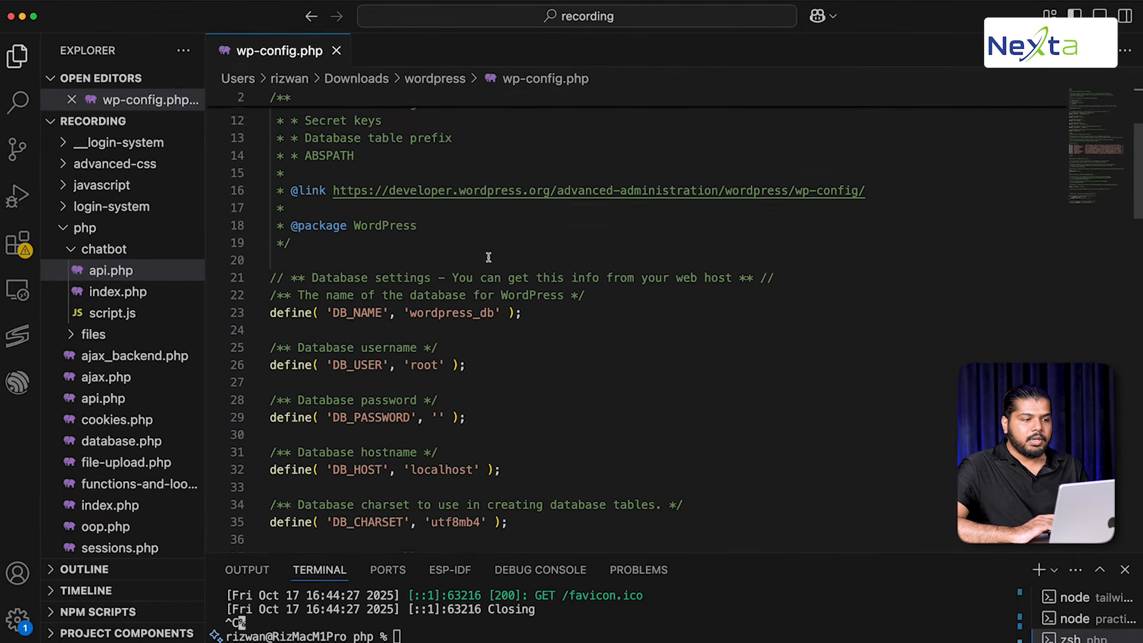
# Highlight DB_NAME wordpress_db, DB_USER root and the empty DB_PASSWORD value
pyautogui.doubleClick(298, 306)
pyautogui.moveTo(297, 306); pyautogui.dragTo(466, 303)
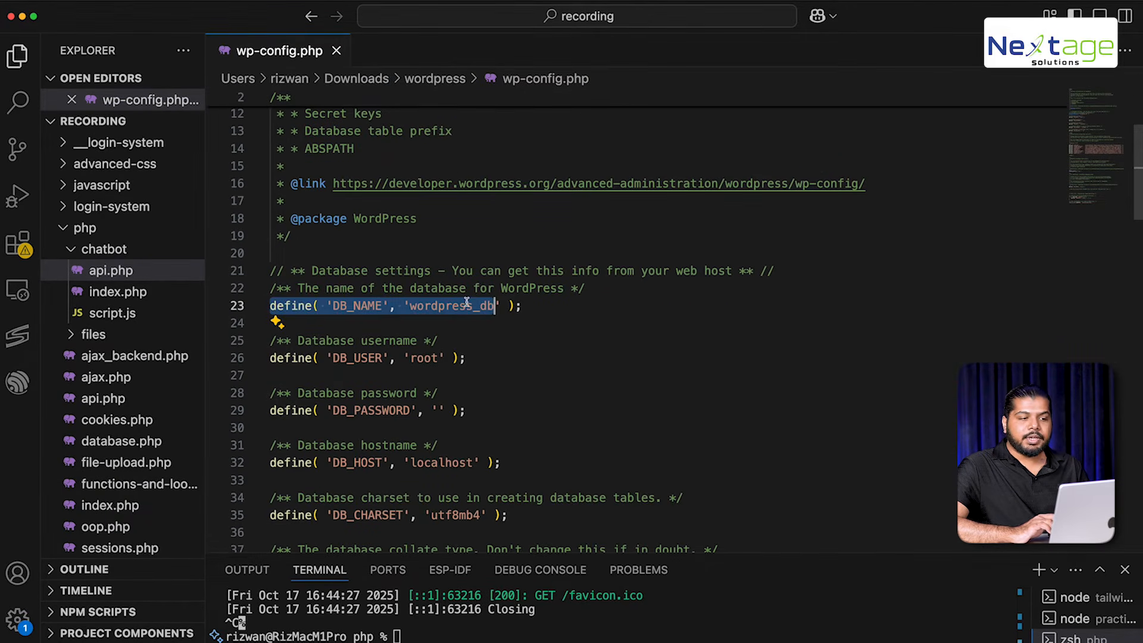
pyautogui.doubleClick(359, 306)
pyautogui.doubleClick(437, 305)
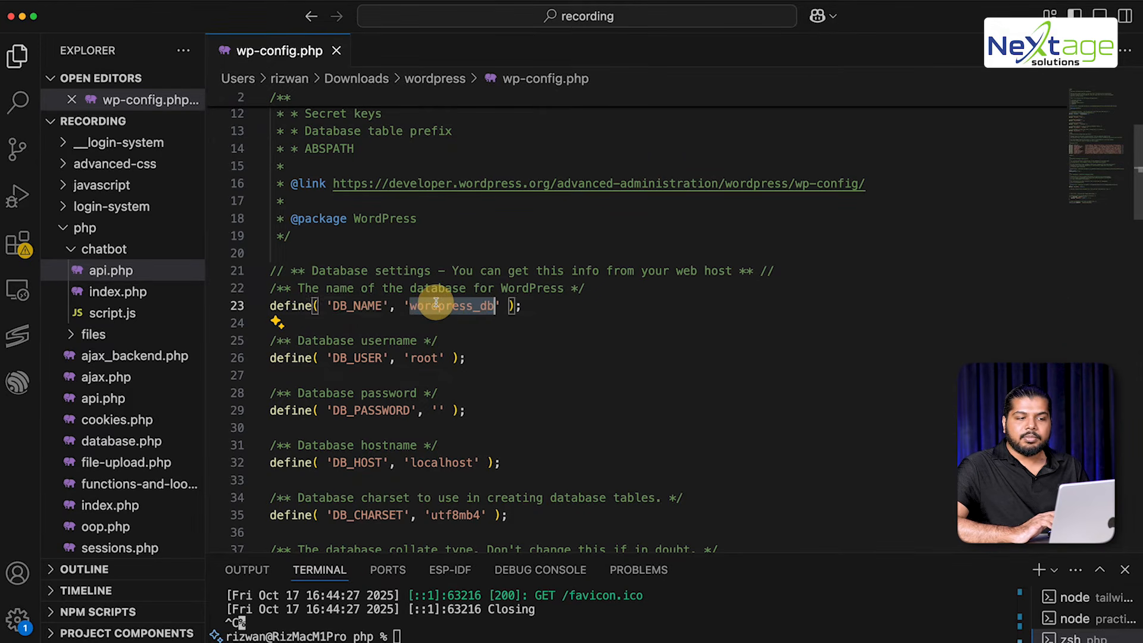
pyautogui.doubleClick(357, 357)
pyautogui.moveTo(357, 358); pyautogui.dragTo(428, 355)
pyautogui.doubleClick(359, 410)
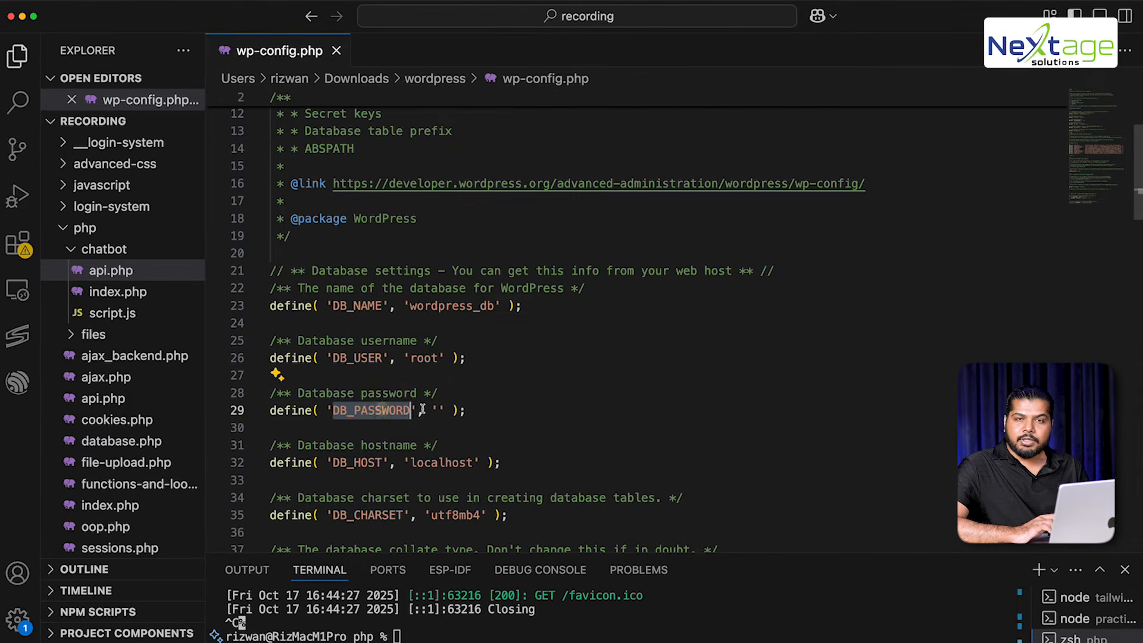
pyautogui.moveTo(359, 410); pyautogui.dragTo(444, 410)
# Highlight DB_HOST localhost, scroll through the file, then return to Finder
pyautogui.scroll(-5, 444, 410)
pyautogui.doubleClick(357, 291)
pyautogui.moveTo(358, 291); pyautogui.dragTo(473, 288)
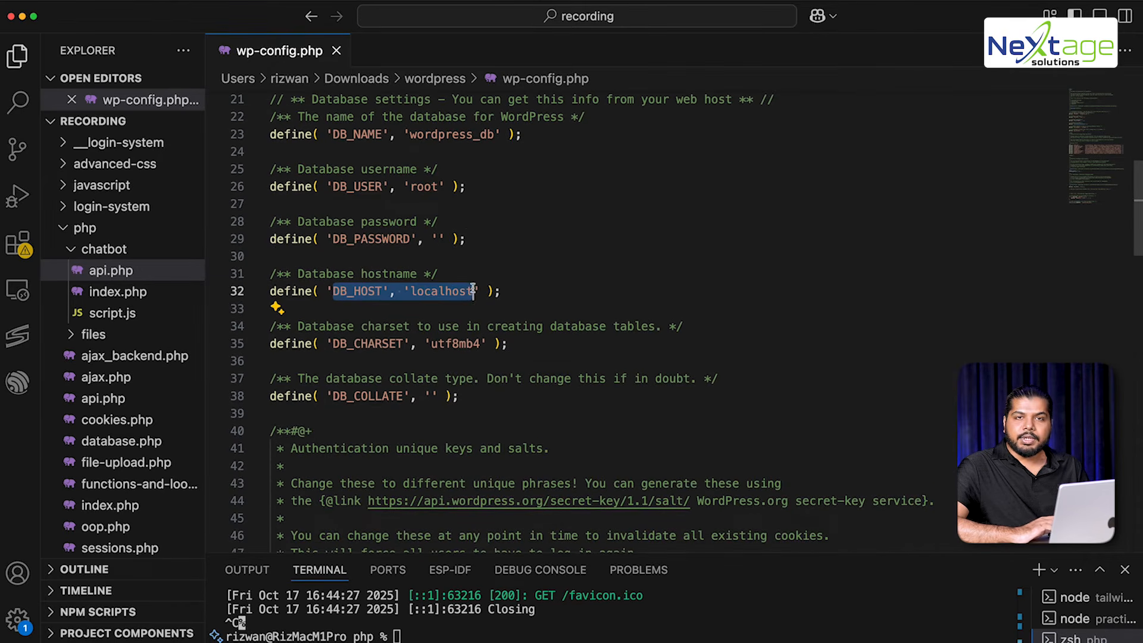
pyautogui.scroll(-10, 472, 288)
pyautogui.scroll(-12, 473, 288)
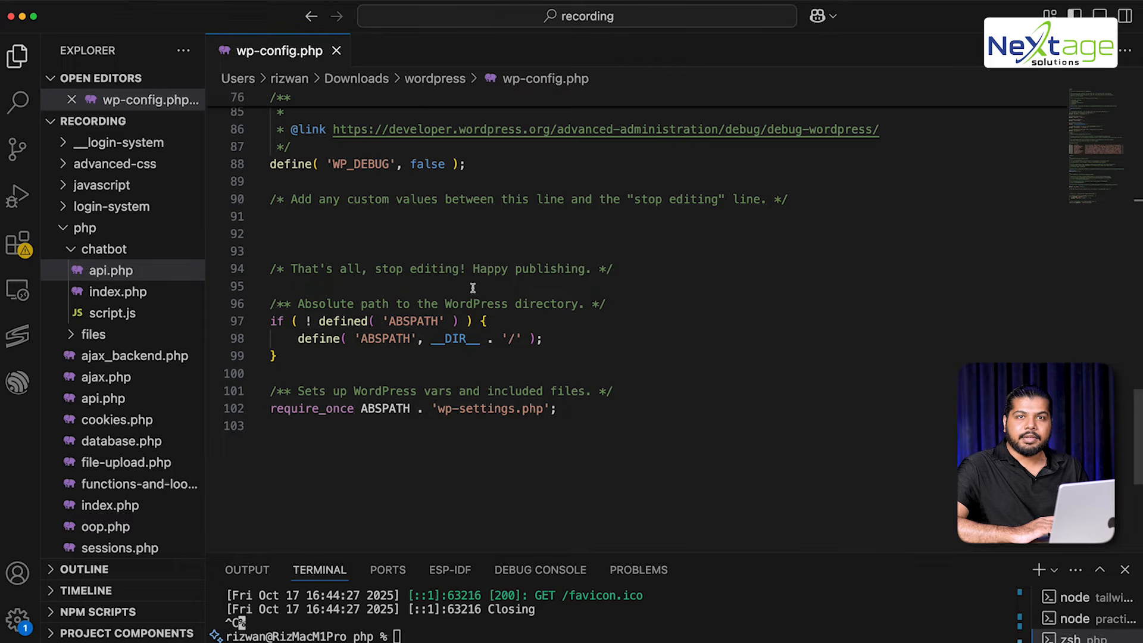
pyautogui.scroll(-3, 473, 289)
pyautogui.scroll(15, 473, 288)
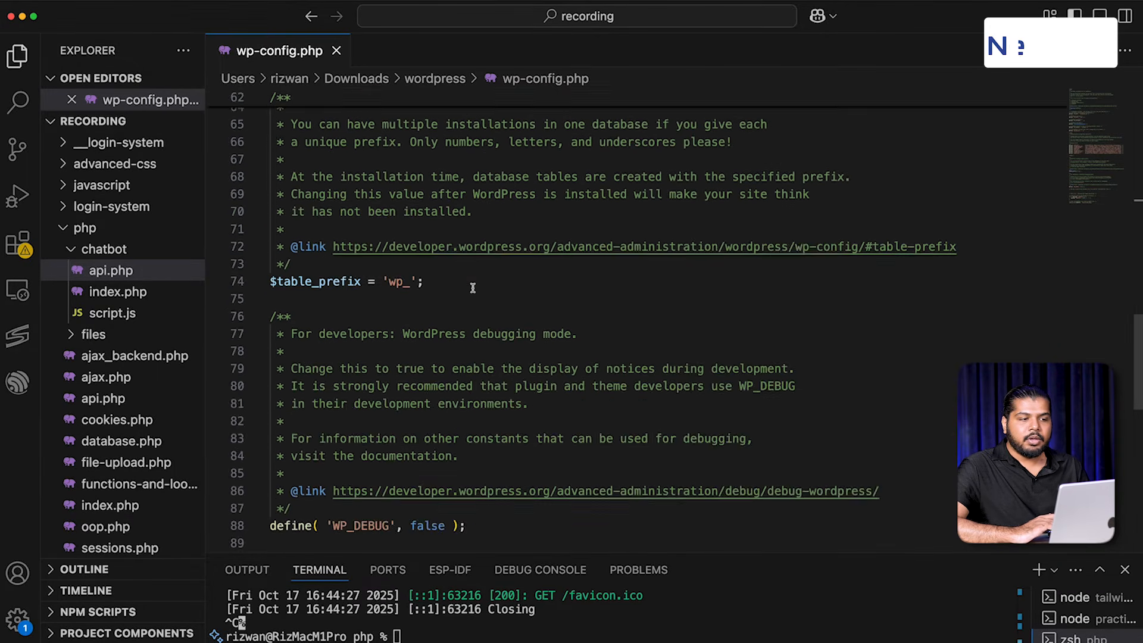
pyautogui.scroll(12, 473, 288)
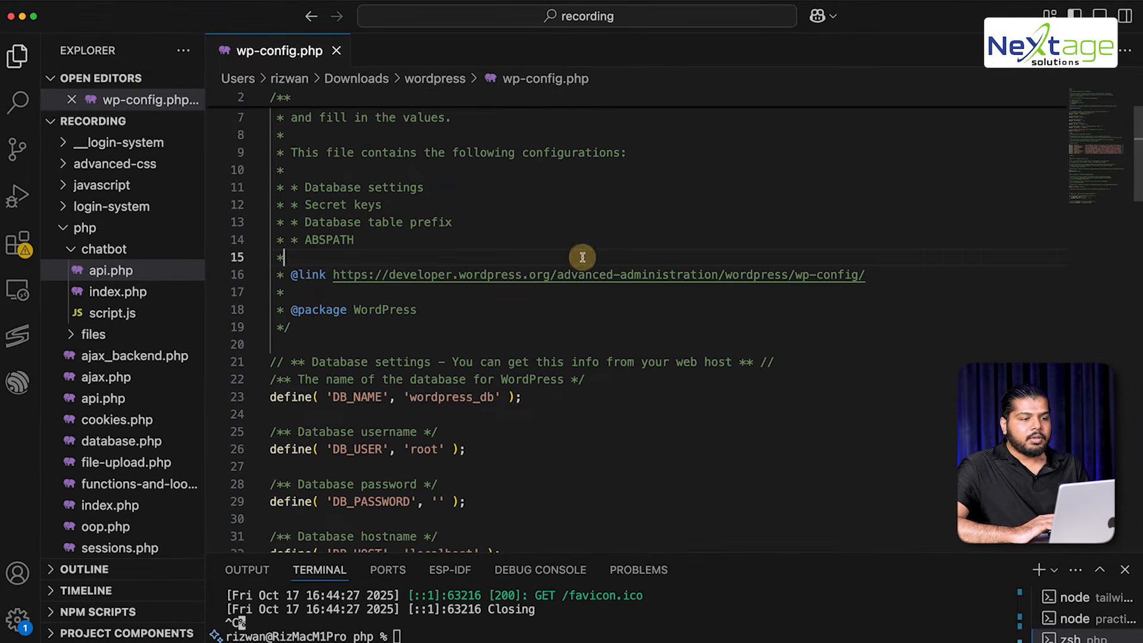
pyautogui.press('super+alt+r')
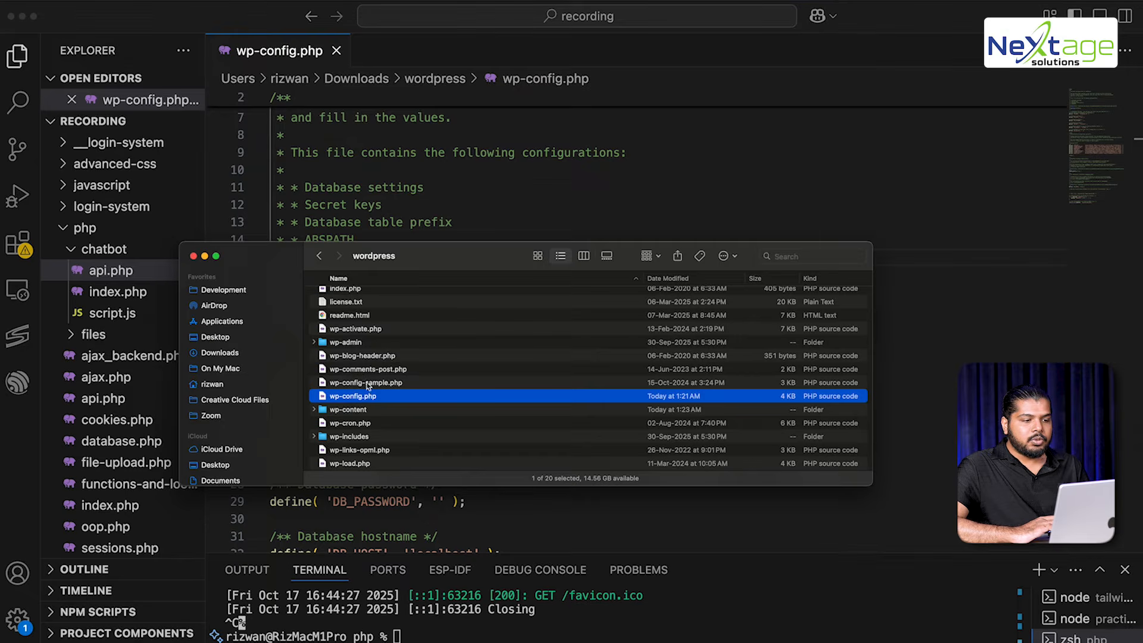
# Open wp-content in Finder and select its plugins, themes and uploads folders
pyautogui.click(371, 411)
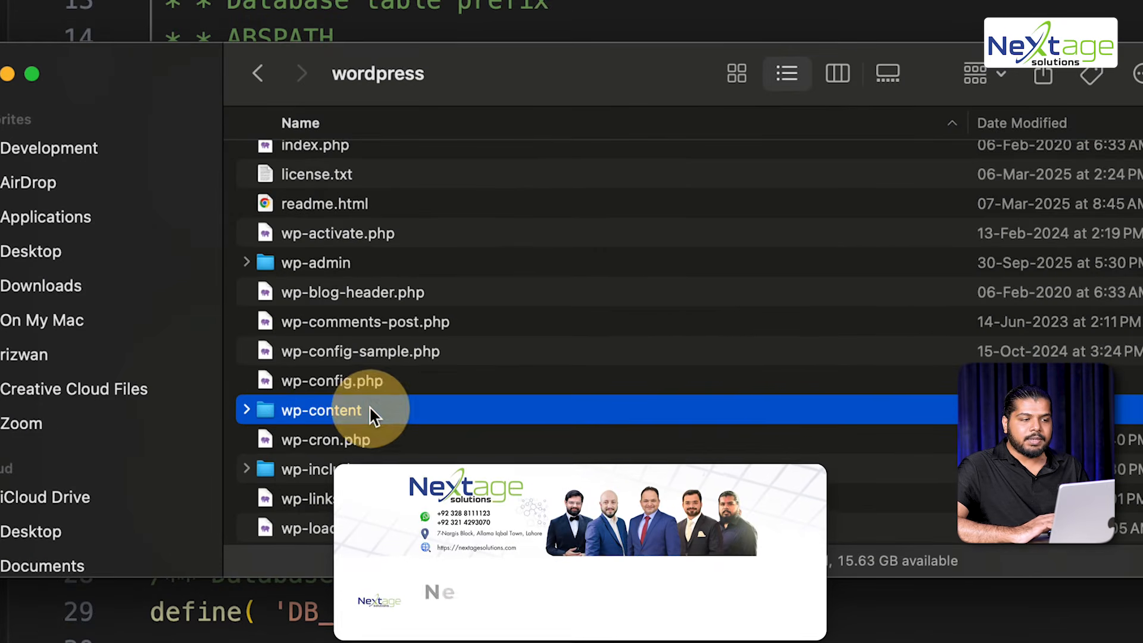
pyautogui.doubleClick(370, 409)
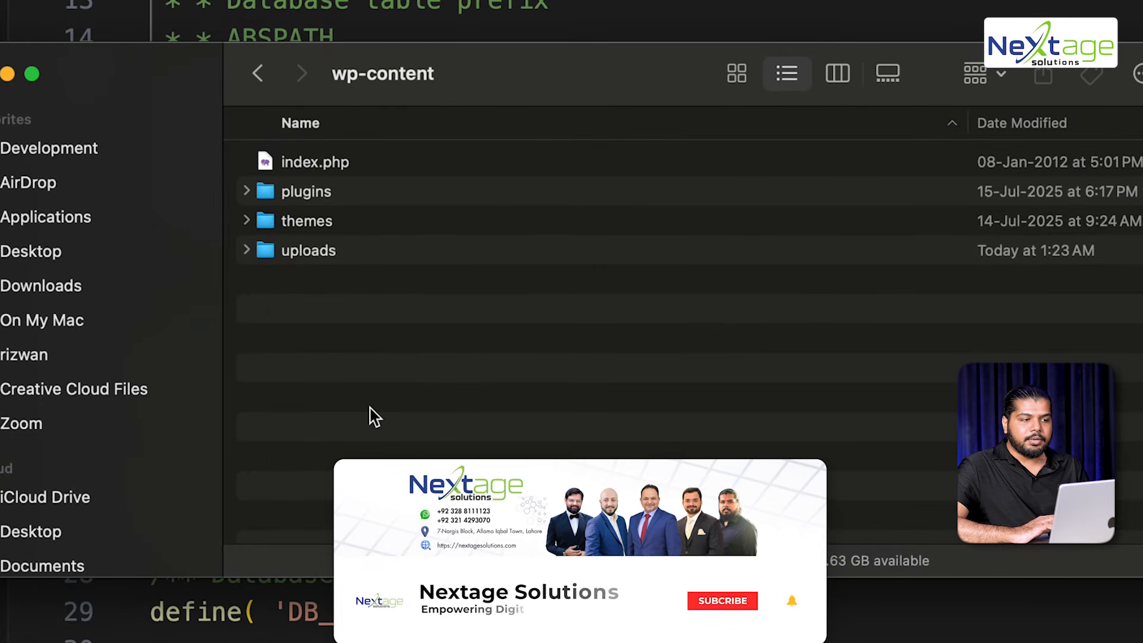
pyautogui.click(377, 191)
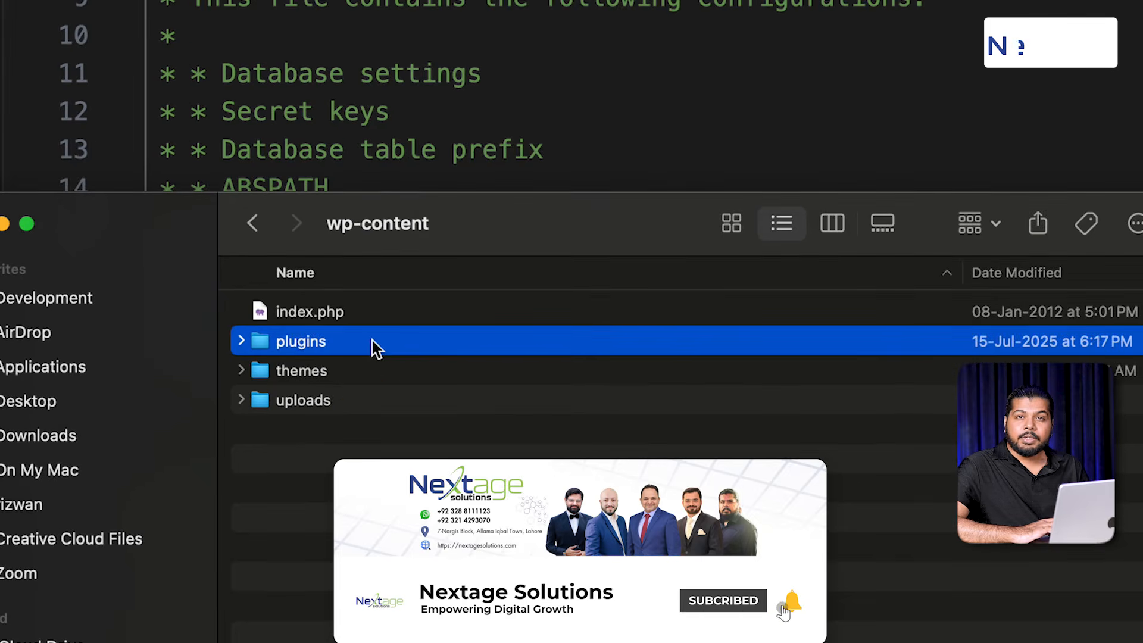
pyautogui.keyDown('shift'); pyautogui.click(366, 401); pyautogui.keyUp('shift')
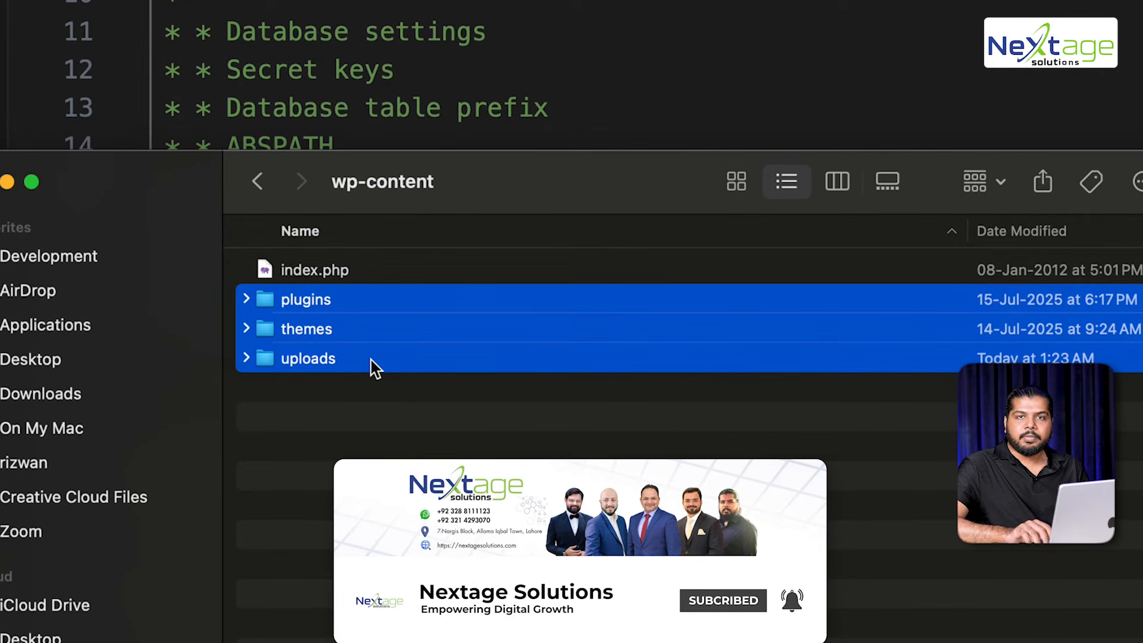
pyautogui.click(371, 359)
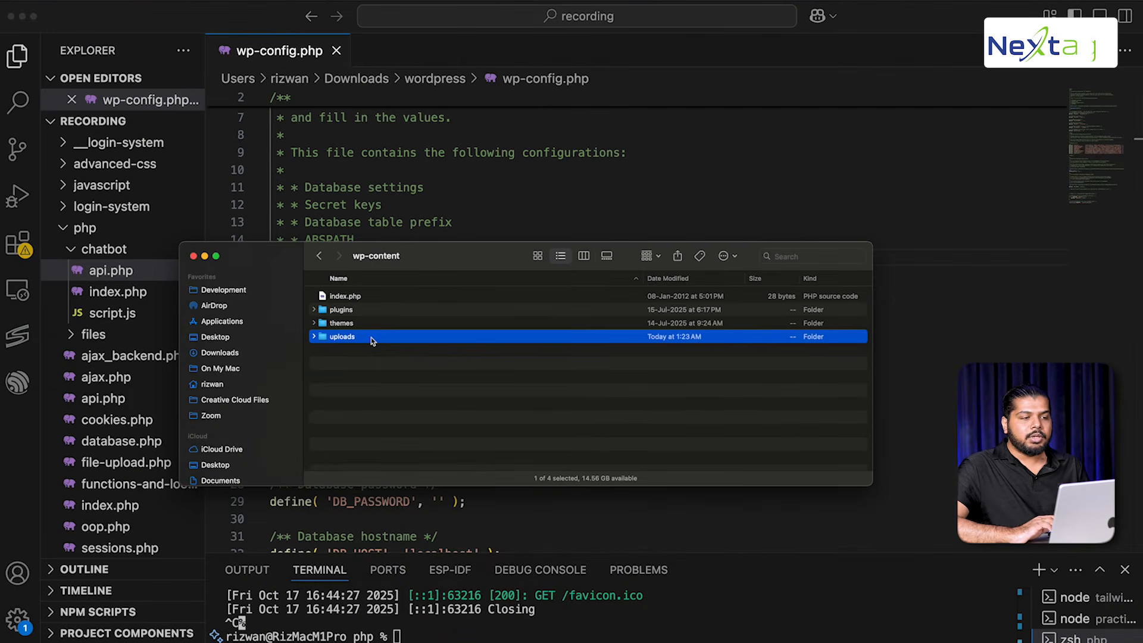
# Show the WordPress Media Library and highlight its 'No media items found' message
pyautogui.press('super+Tab')
pyautogui.press('Tab')
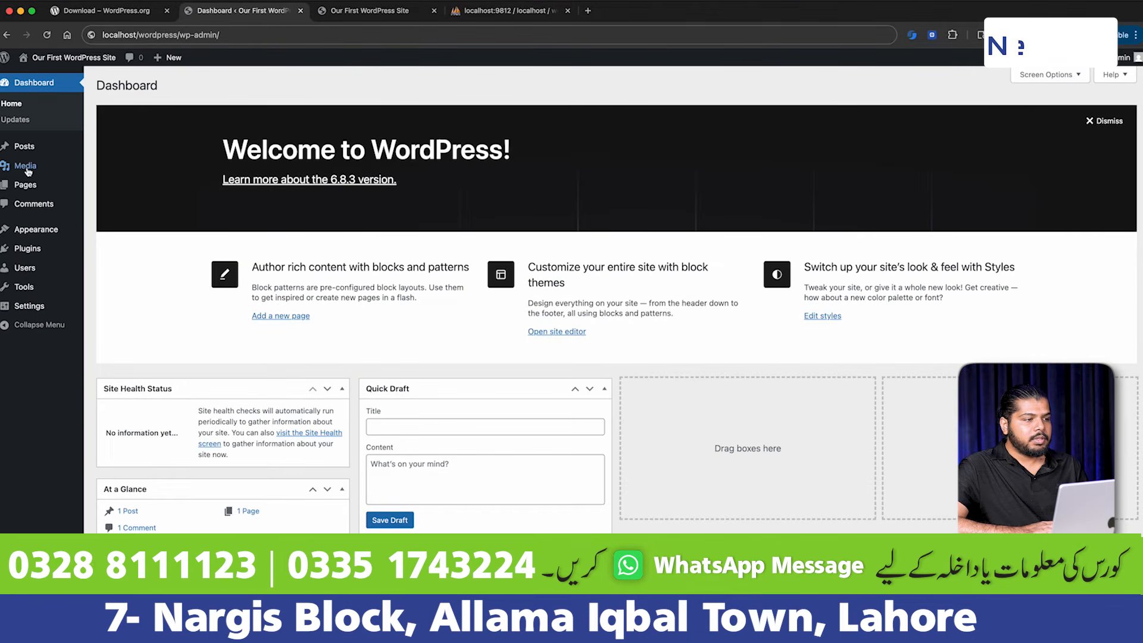
pyautogui.click(27, 171)
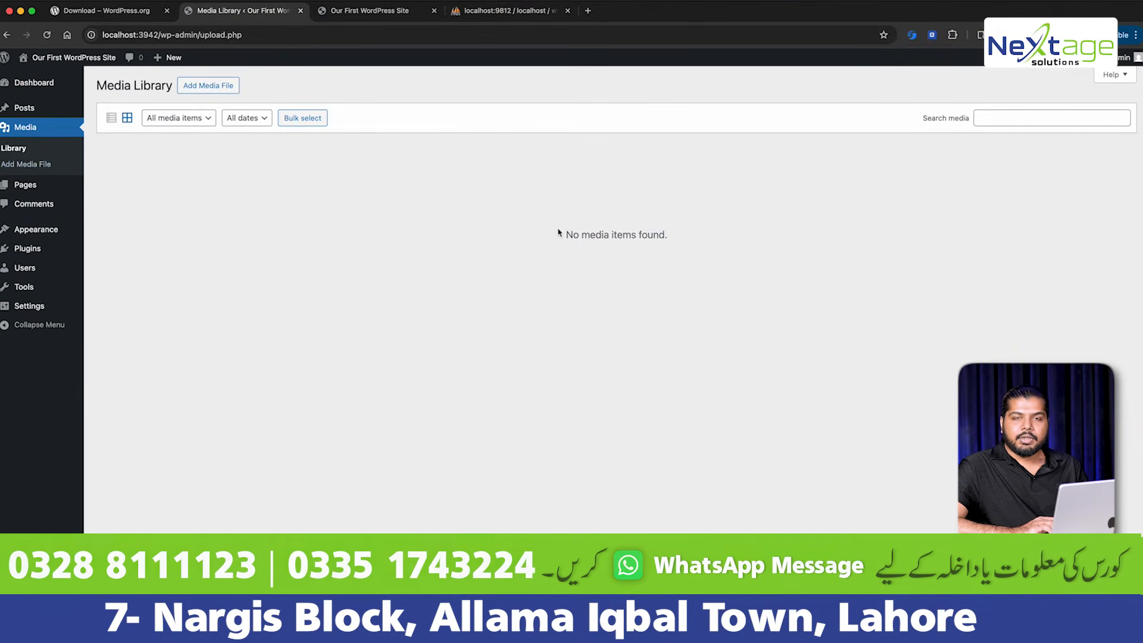
pyautogui.moveTo(352, 191); pyautogui.dragTo(707, 329)
pyautogui.click(708, 329)
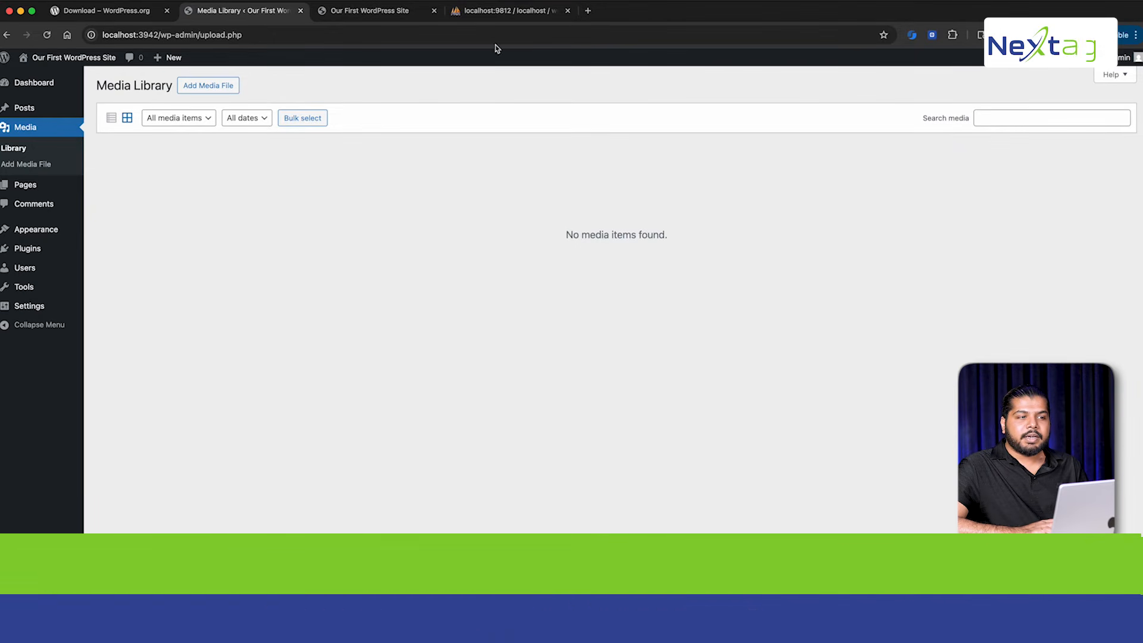
# Glance at the phpMyAdmin wordpress_db tables, then return to the empty Media Library
pyautogui.click(462, 11)
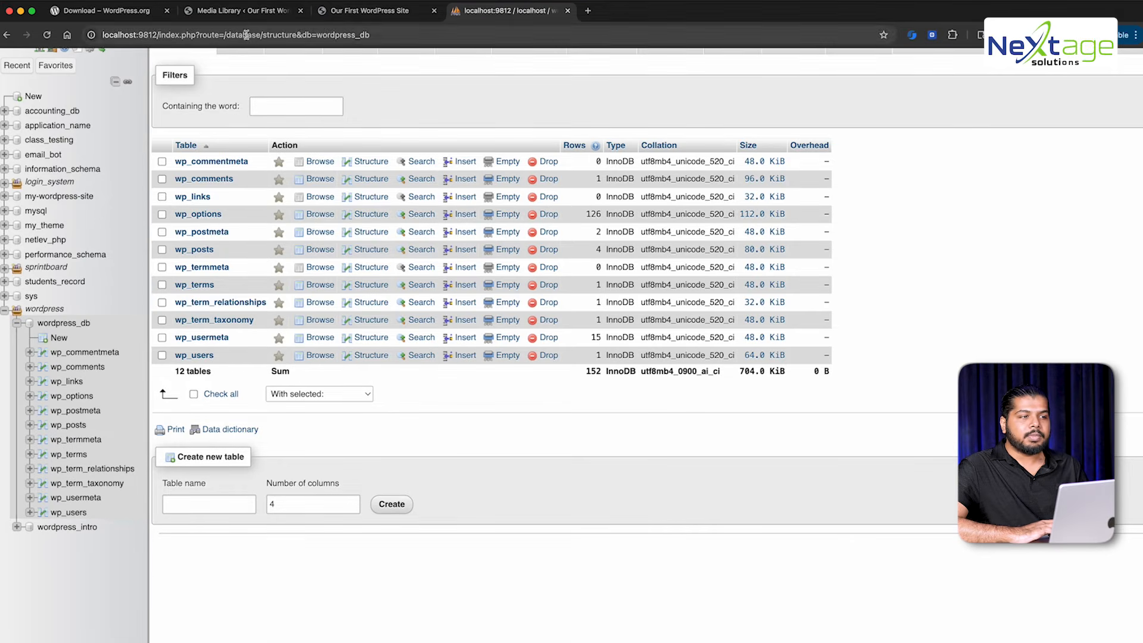
pyautogui.click(252, 12)
pyautogui.moveTo(676, 220); pyautogui.dragTo(746, 248)
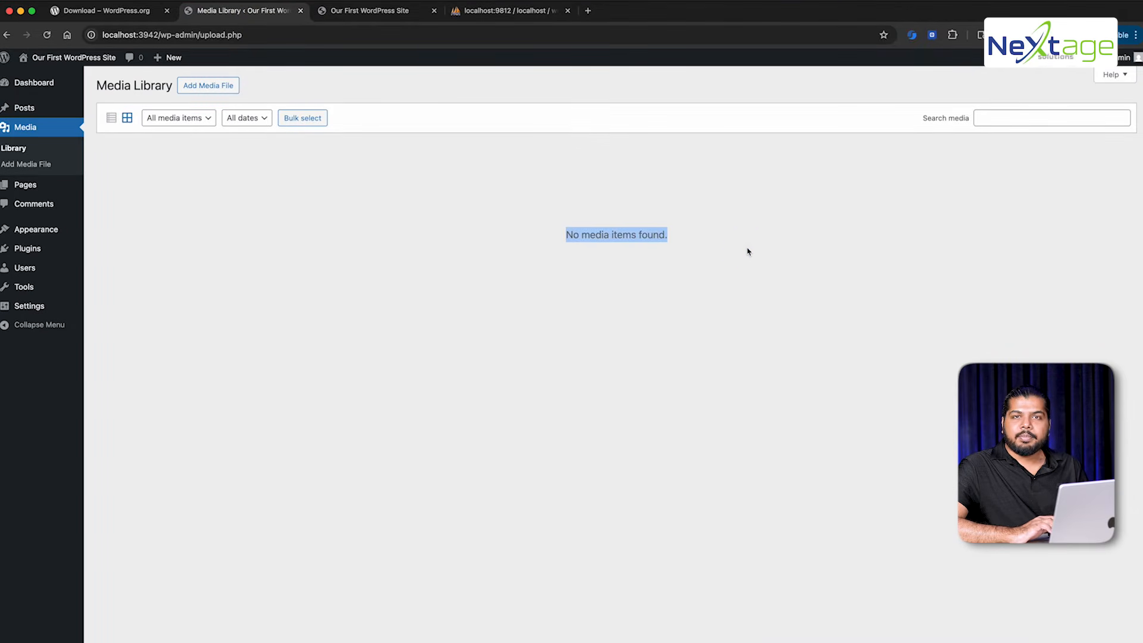
# Drag giphy.gif from Downloads in a new Finder window onto the Media Library
pyautogui.click(124, 642)
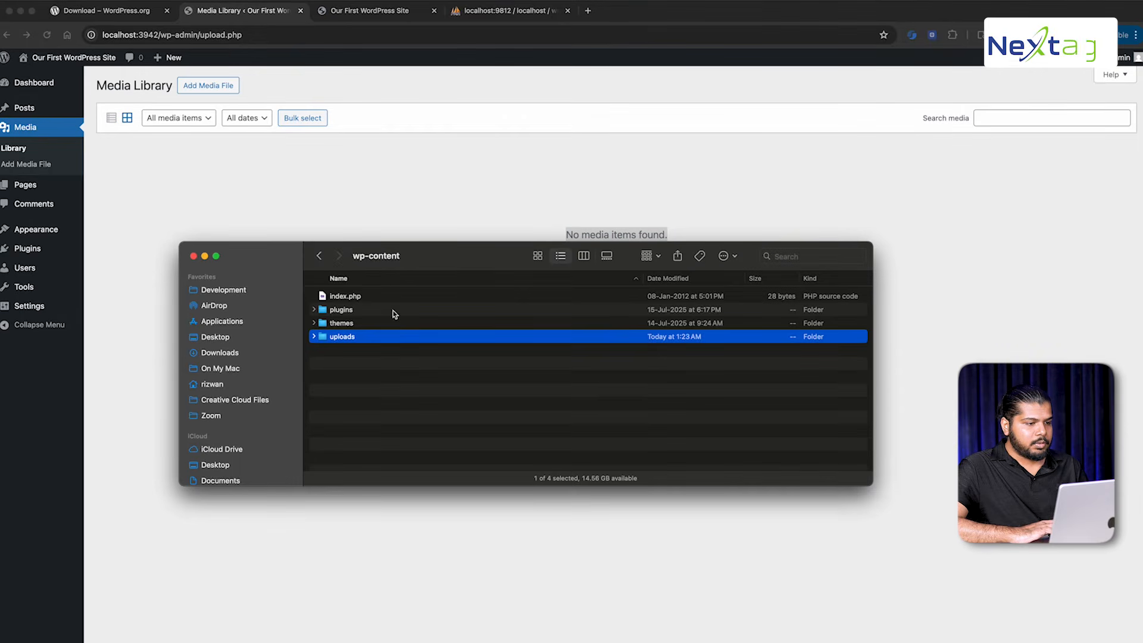
pyautogui.press('super+n')
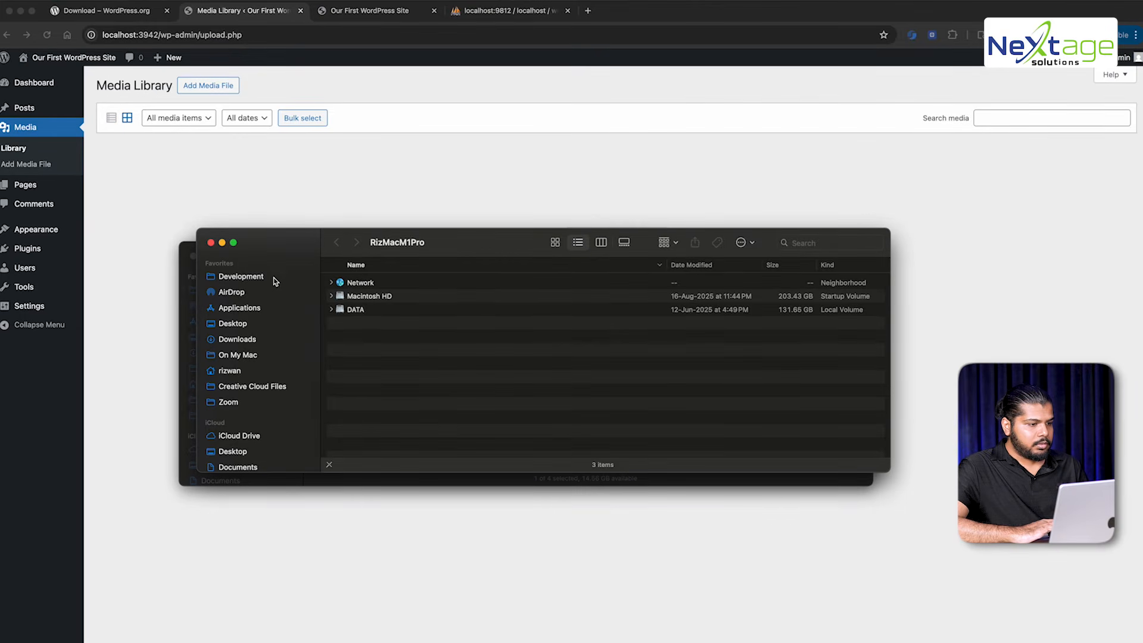
pyautogui.click(238, 339)
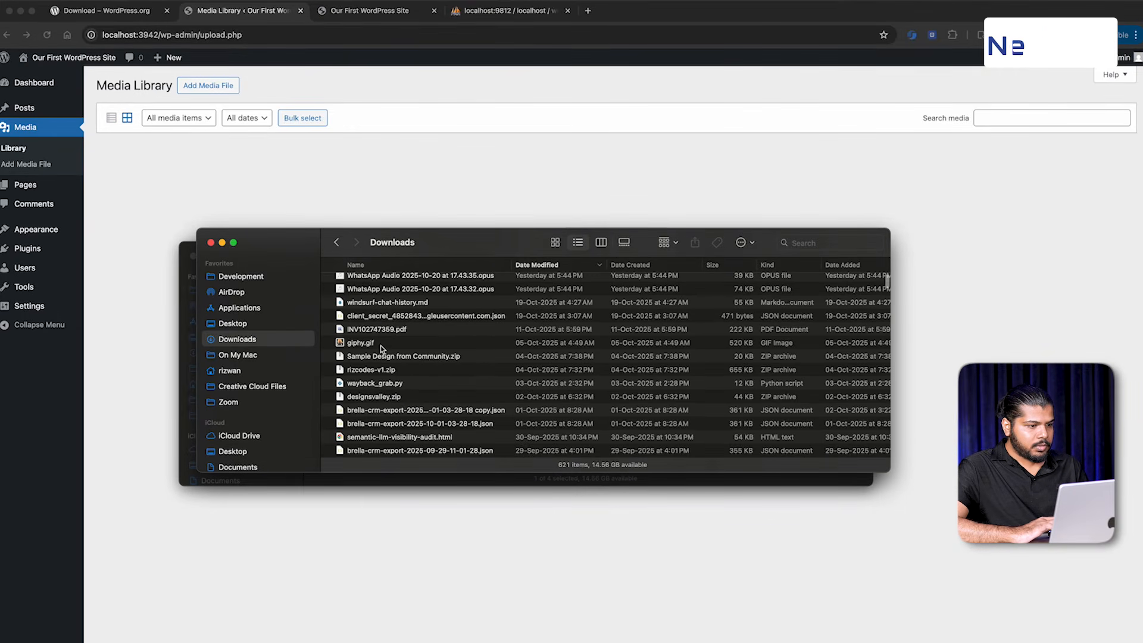
pyautogui.moveTo(380, 345); pyautogui.dragTo(471, 155)
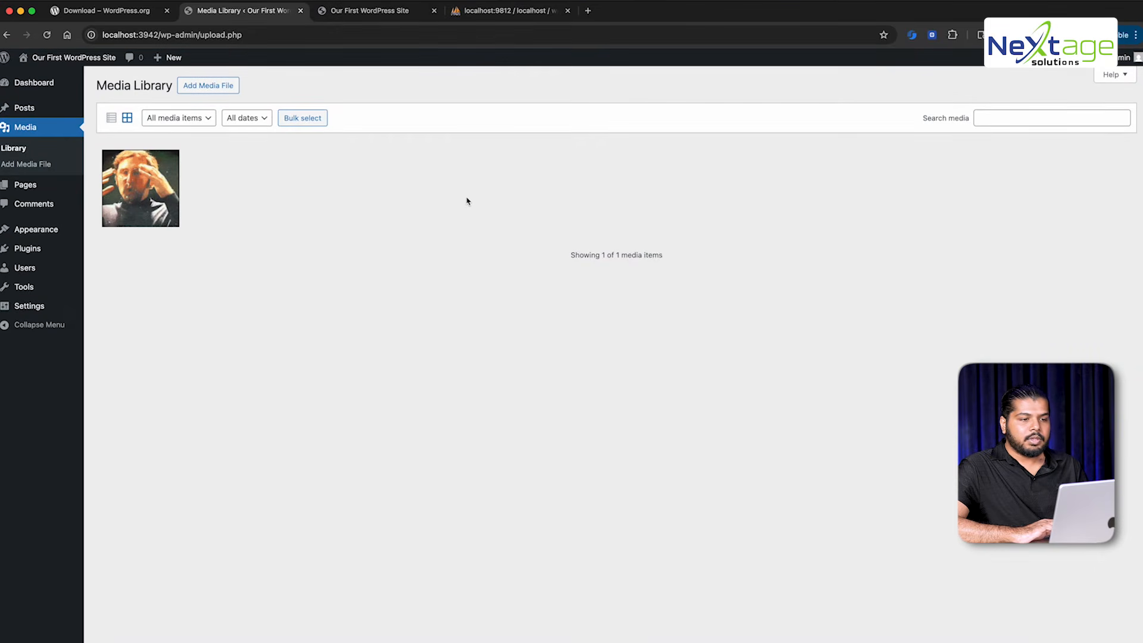
# View the uploaded giphy image's details, then open wp-content/uploads/2025/10 in Finder
pyautogui.click(144, 187)
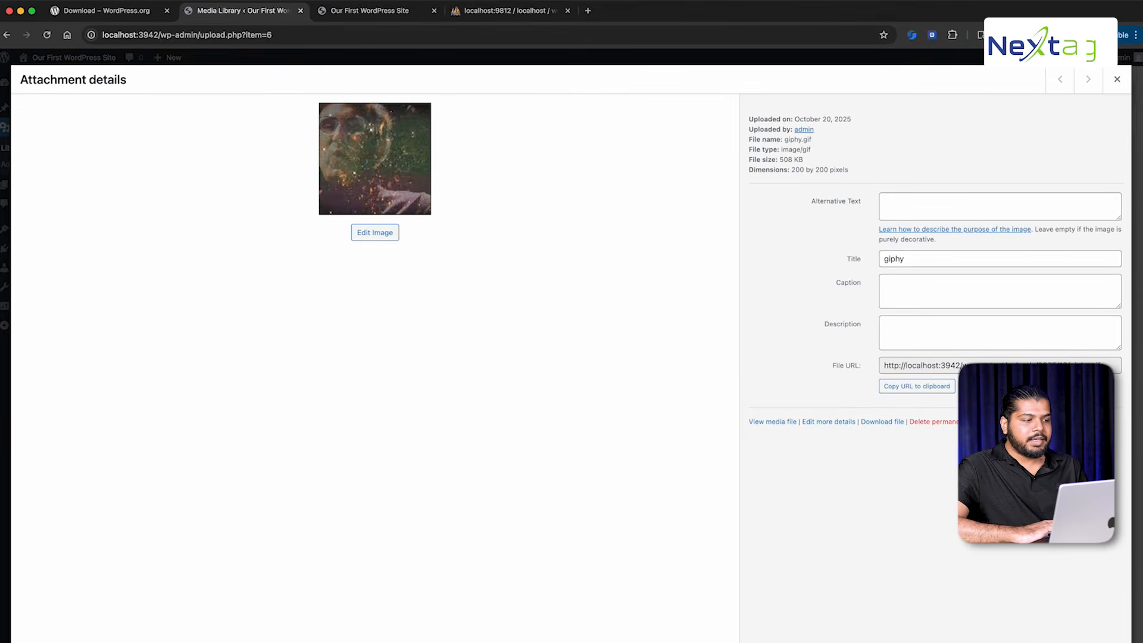
pyautogui.click(8, 452)
pyautogui.click(124, 642)
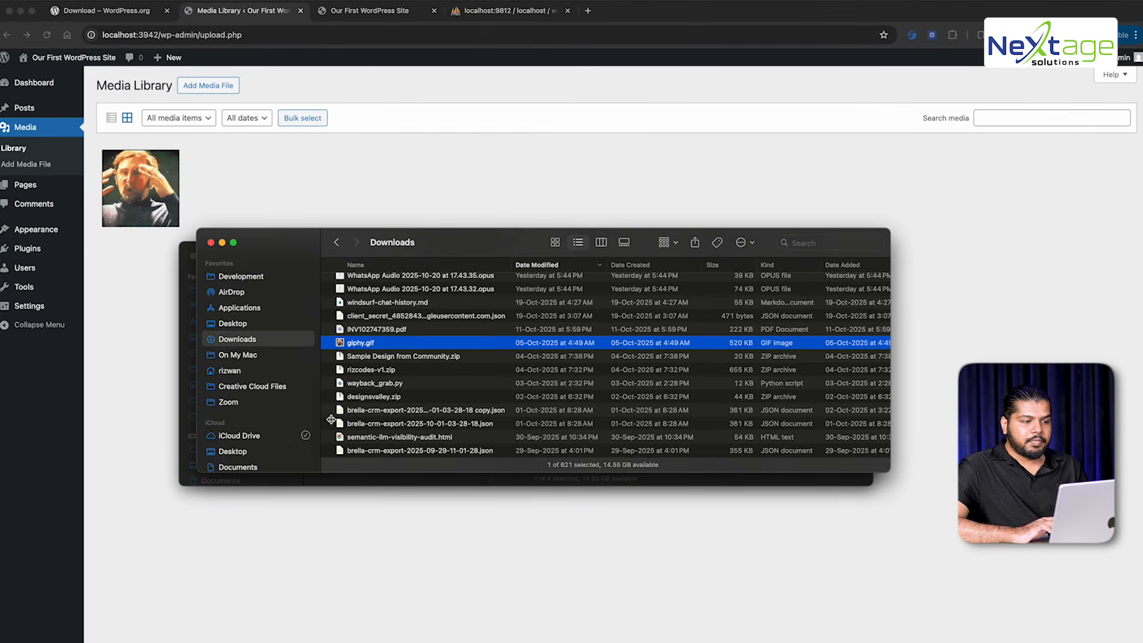
pyautogui.press('super+grave')
pyautogui.doubleClick(331, 335)
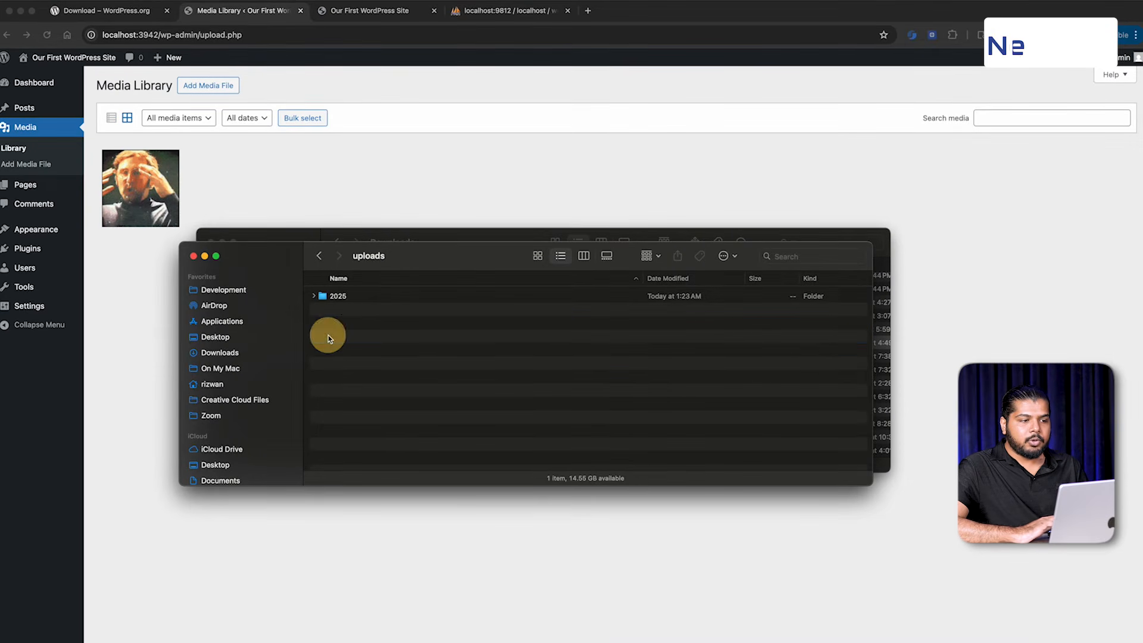
pyautogui.doubleClick(346, 295)
pyautogui.doubleClick(344, 295)
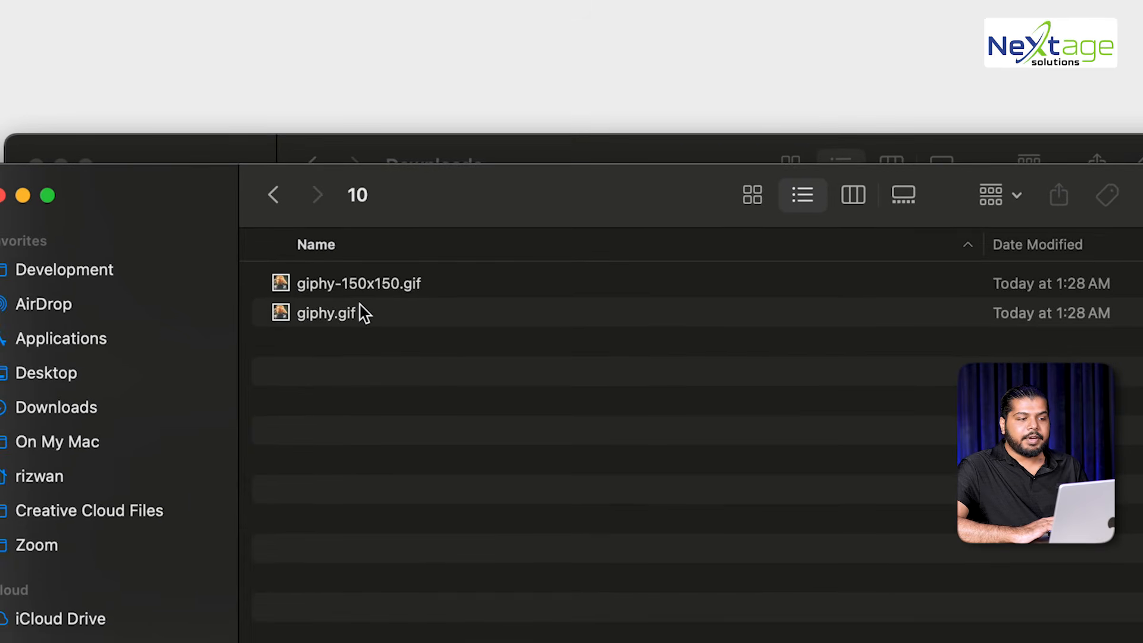
# Preview the generated giphy-150x150.gif, then navigate back up to wp-content
pyautogui.click(366, 318)
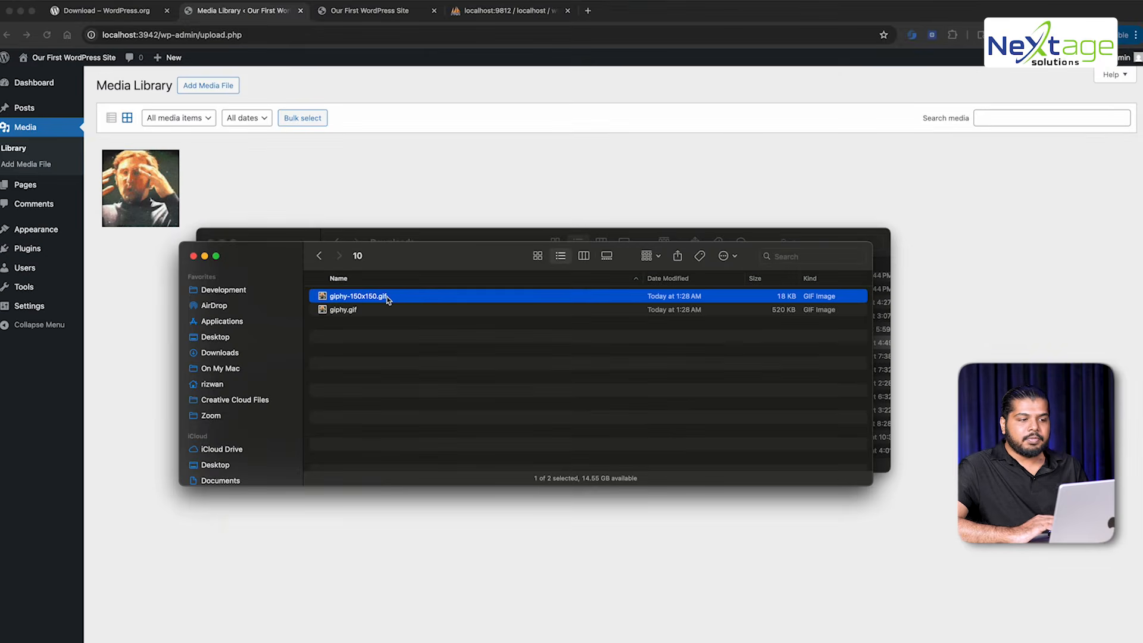
pyautogui.press('space')
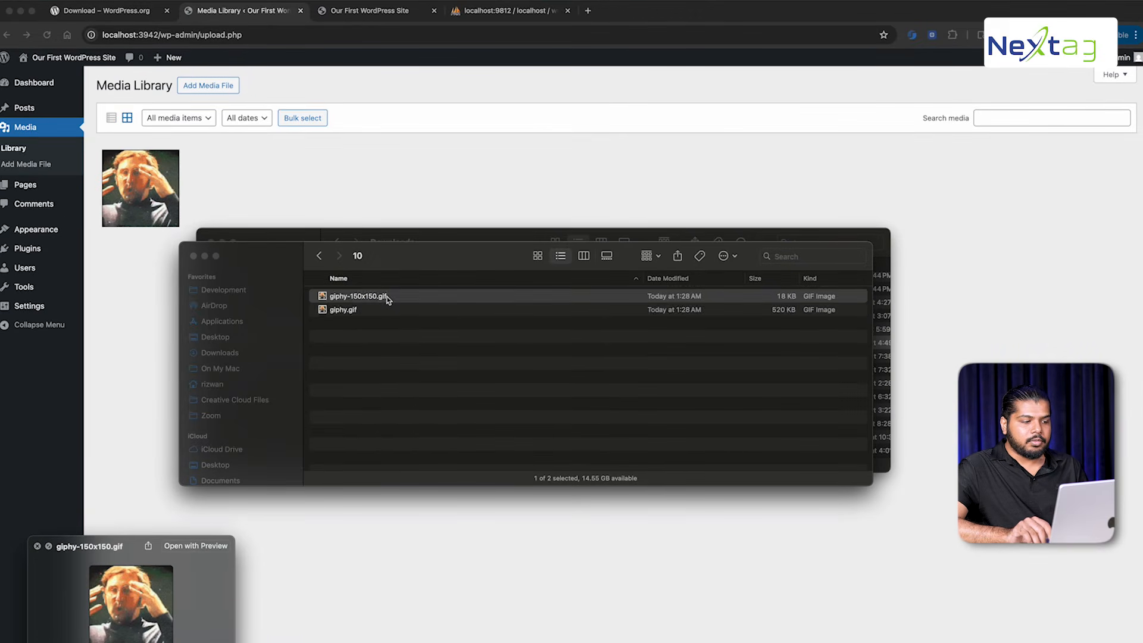
pyautogui.click(387, 299)
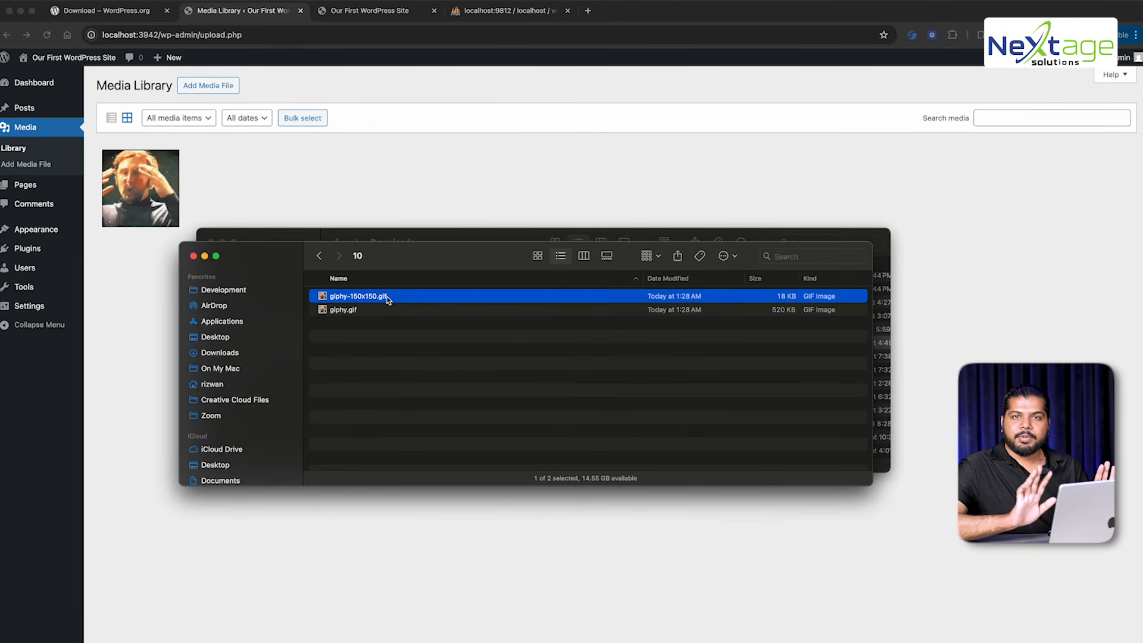
pyautogui.click(319, 256)
pyautogui.click(319, 256)
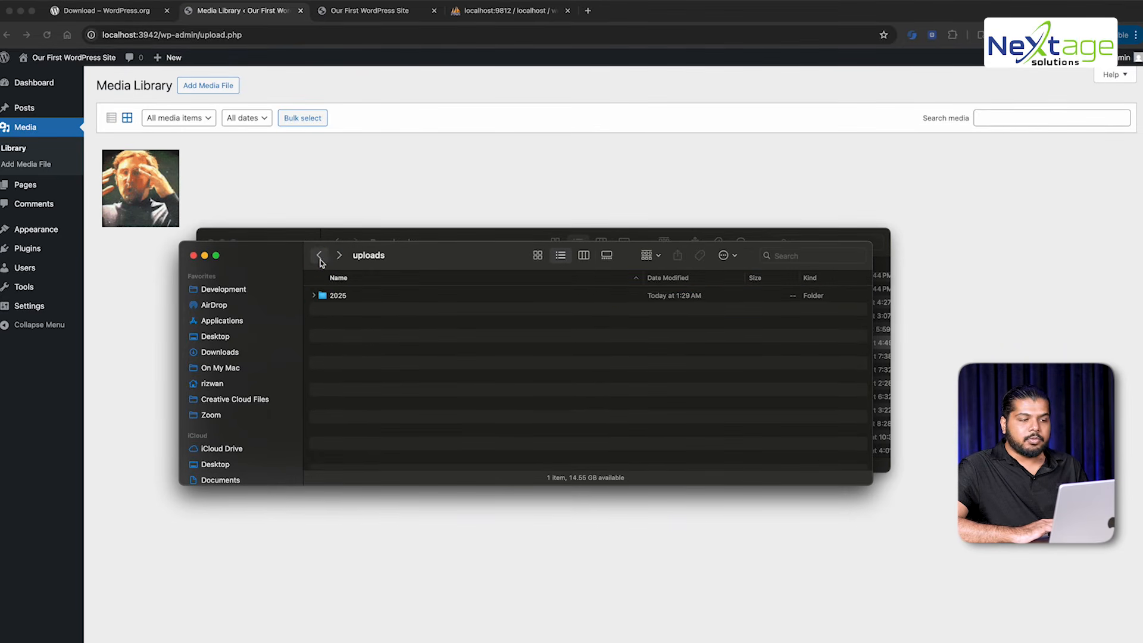
pyautogui.click(320, 256)
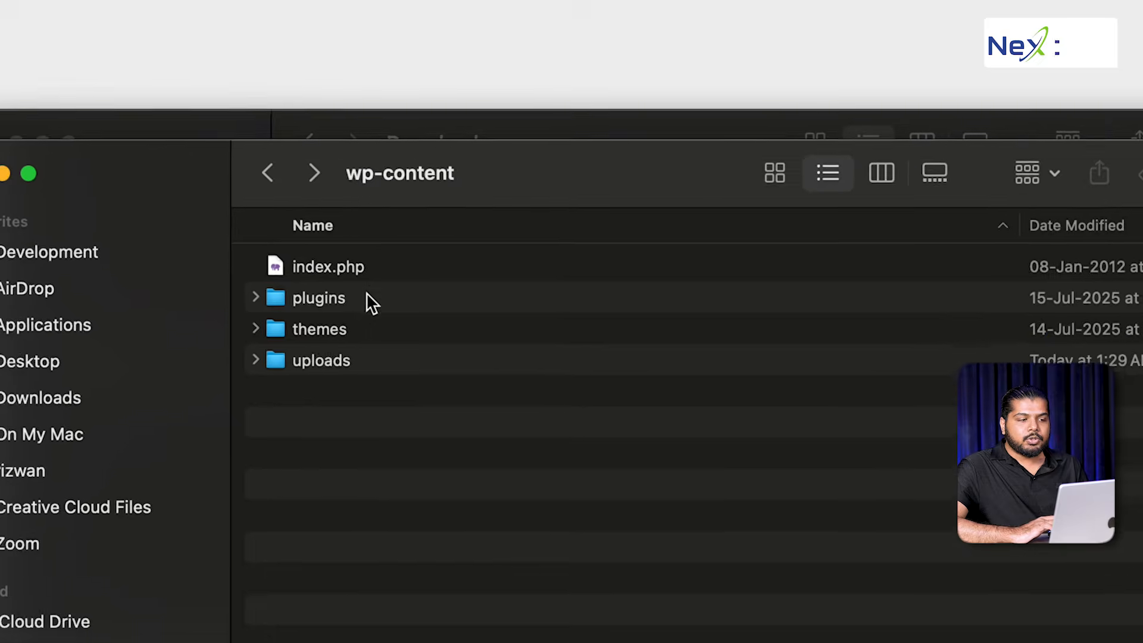
# Expand themes and select twentytwentyfive, twentytwentyfour and twentytwentythree, then return to WordPress
pyautogui.click(341, 333)
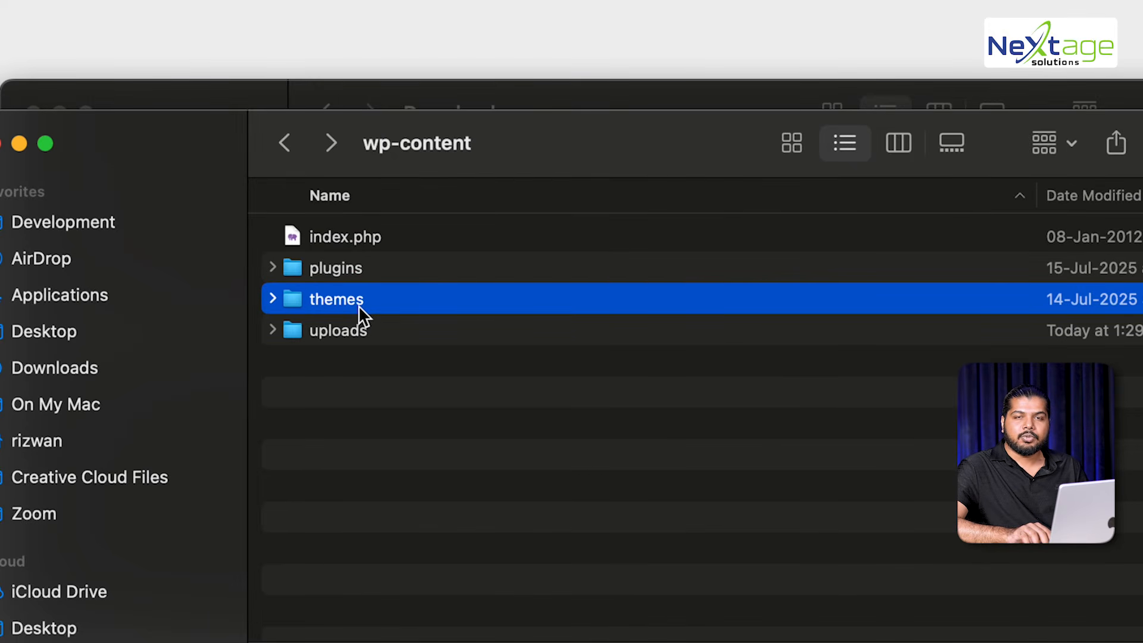
pyautogui.press('Right')
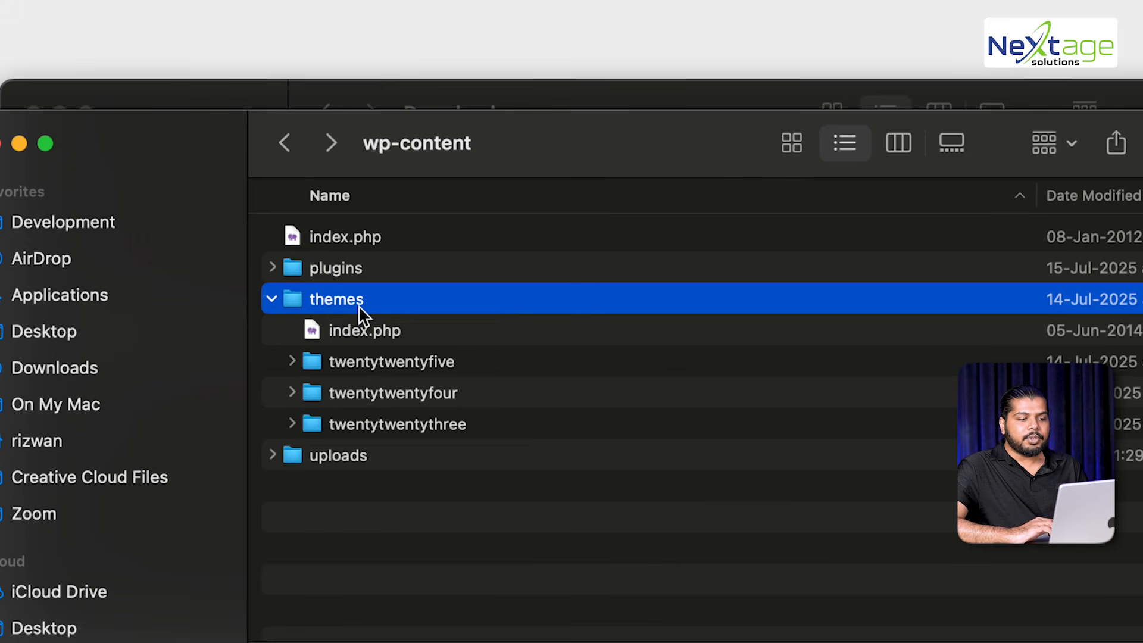
pyautogui.click(382, 335)
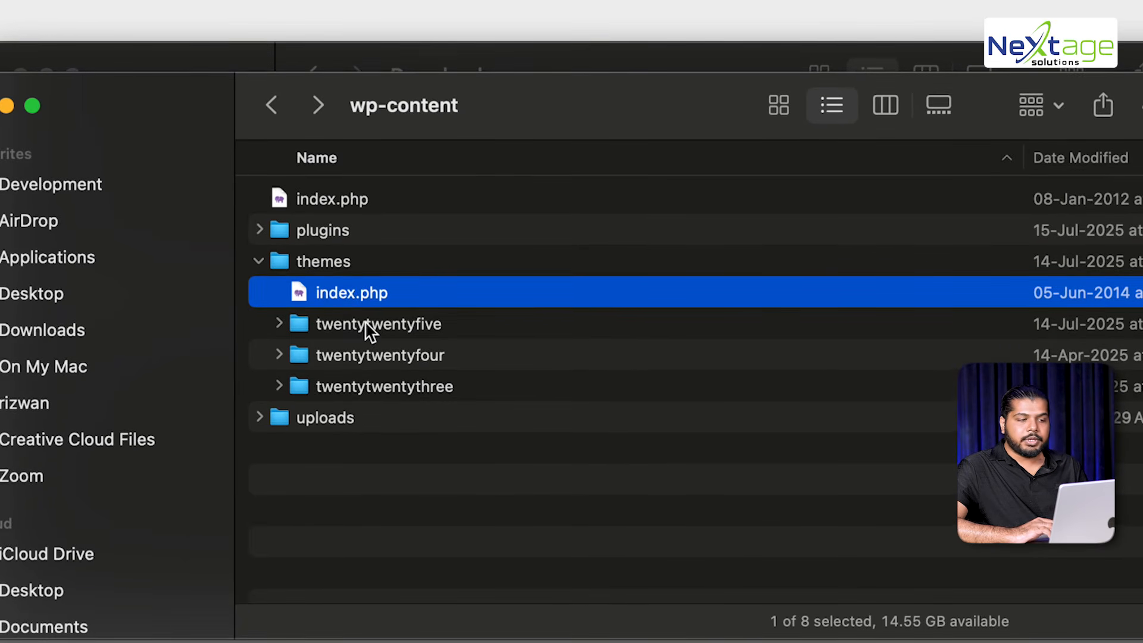
pyautogui.click(369, 348)
pyautogui.keyDown('shift'); pyautogui.click(383, 410); pyautogui.keyUp('shift')
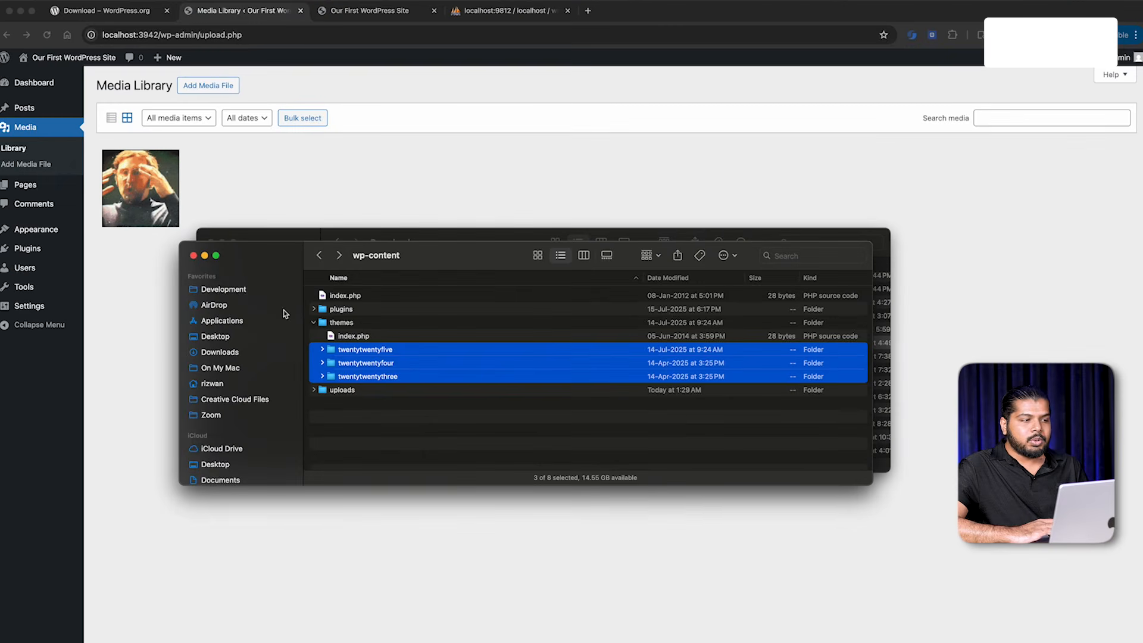
pyautogui.click(143, 316)
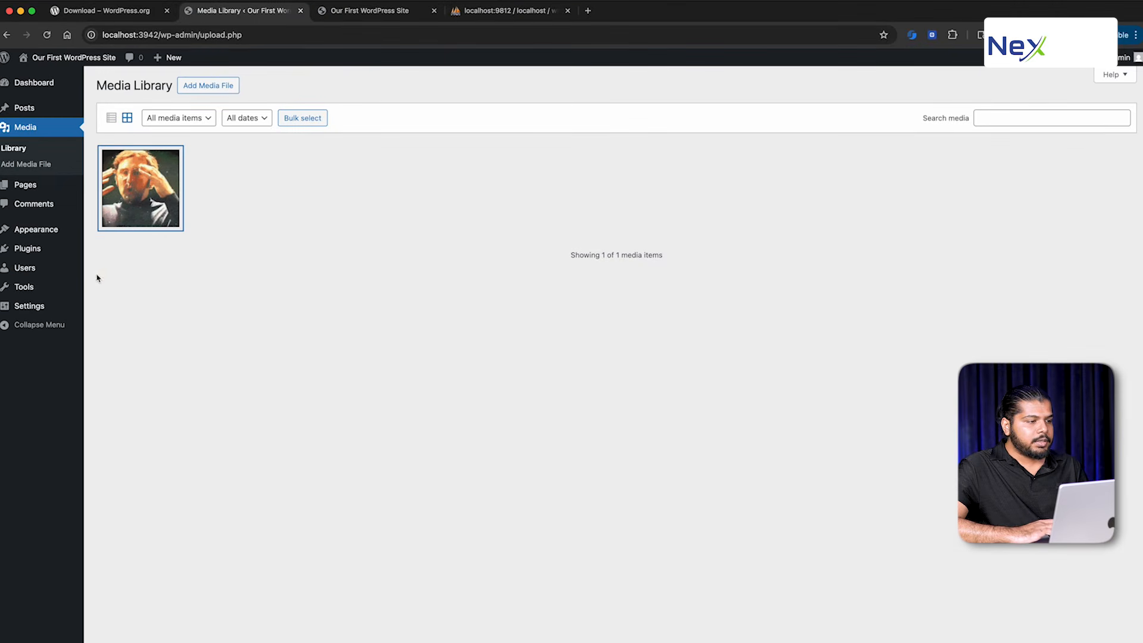
# Install the Hello Elementor theme via Appearance > Themes > Add Theme
pyautogui.moveTo(56, 231)
pyautogui.click(109, 232)
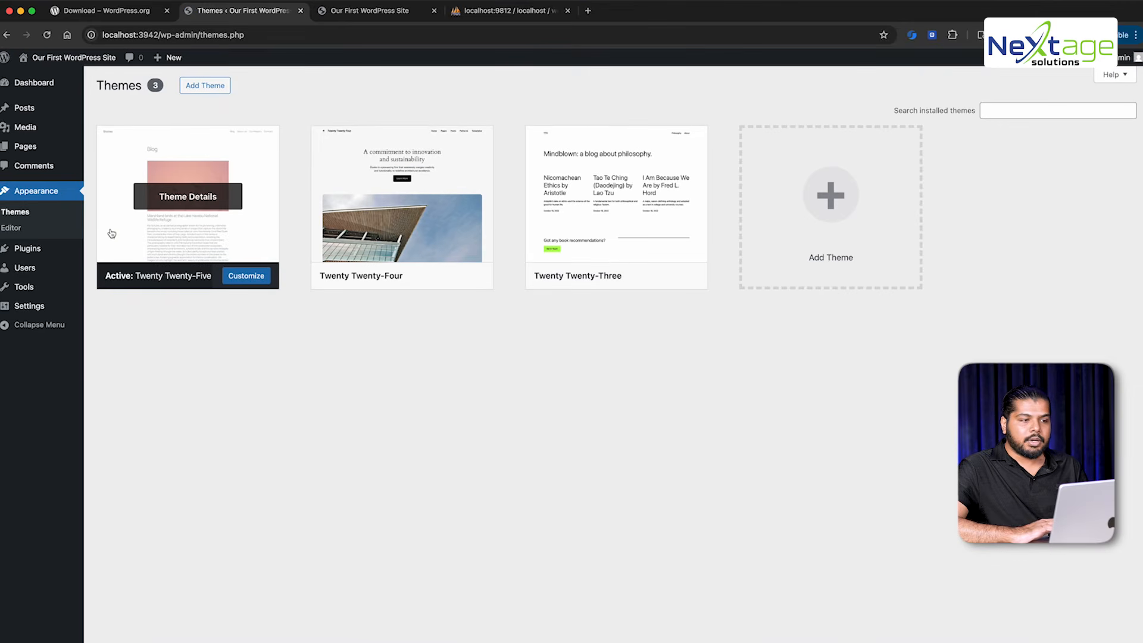
pyautogui.click(200, 90)
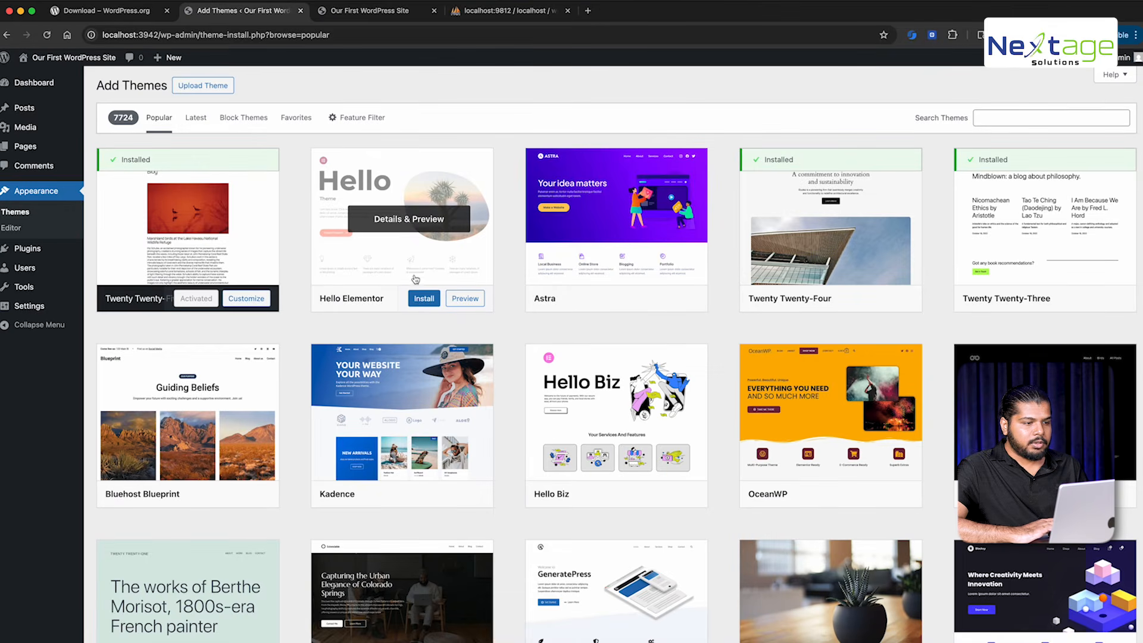
pyautogui.click(423, 299)
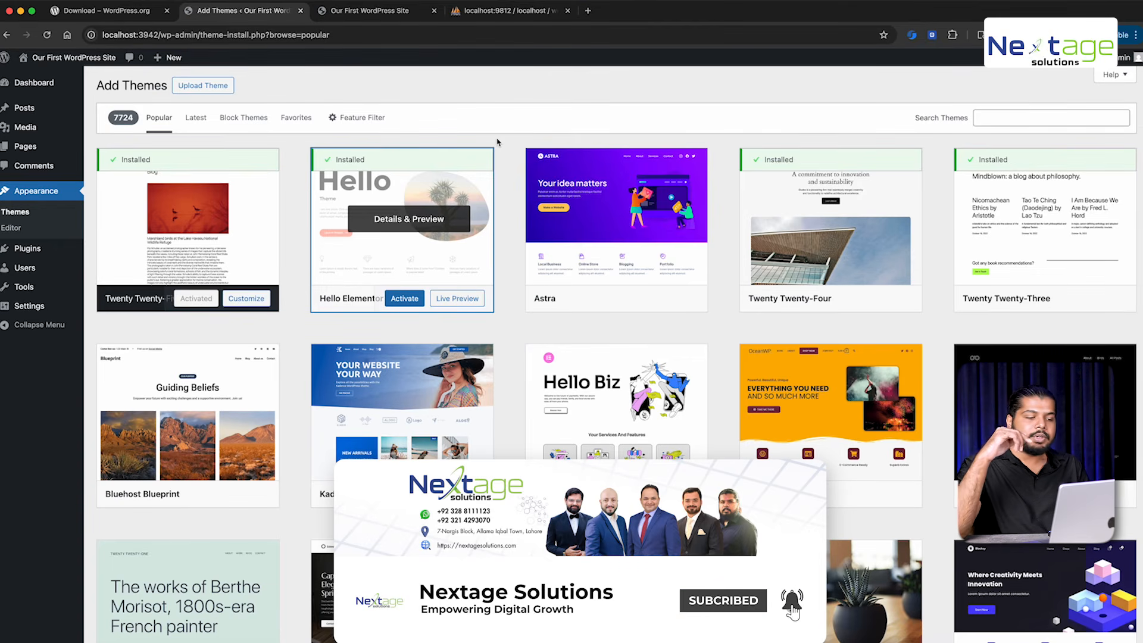
pyautogui.press('super+Tab')
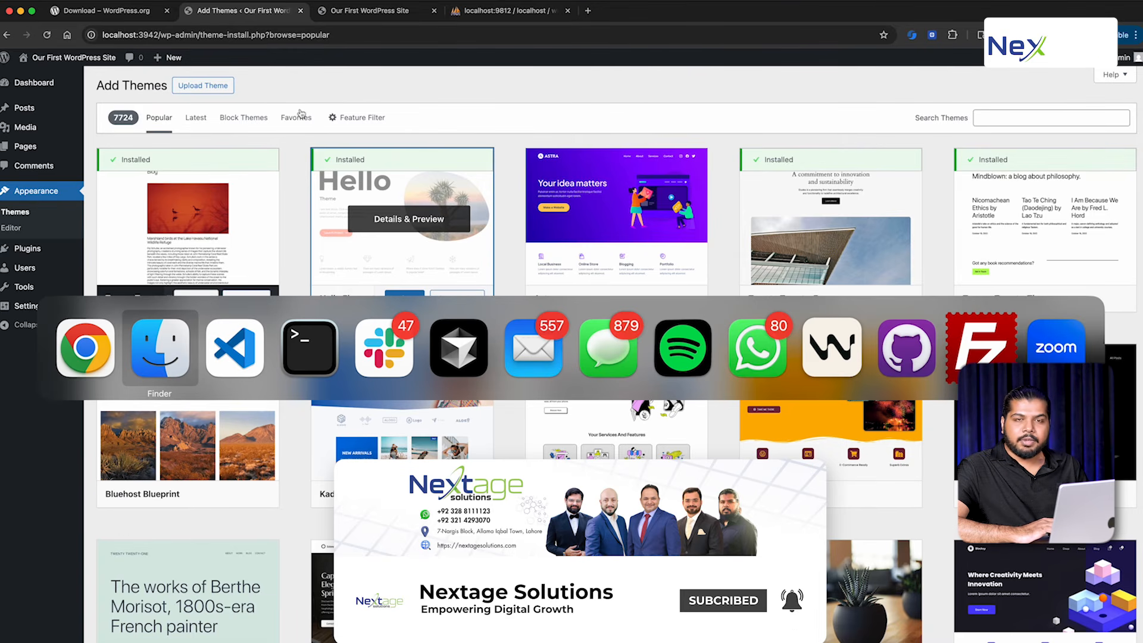
# Select the new hello-elementor folder under themes and expand it to view its files
pyautogui.click(360, 434)
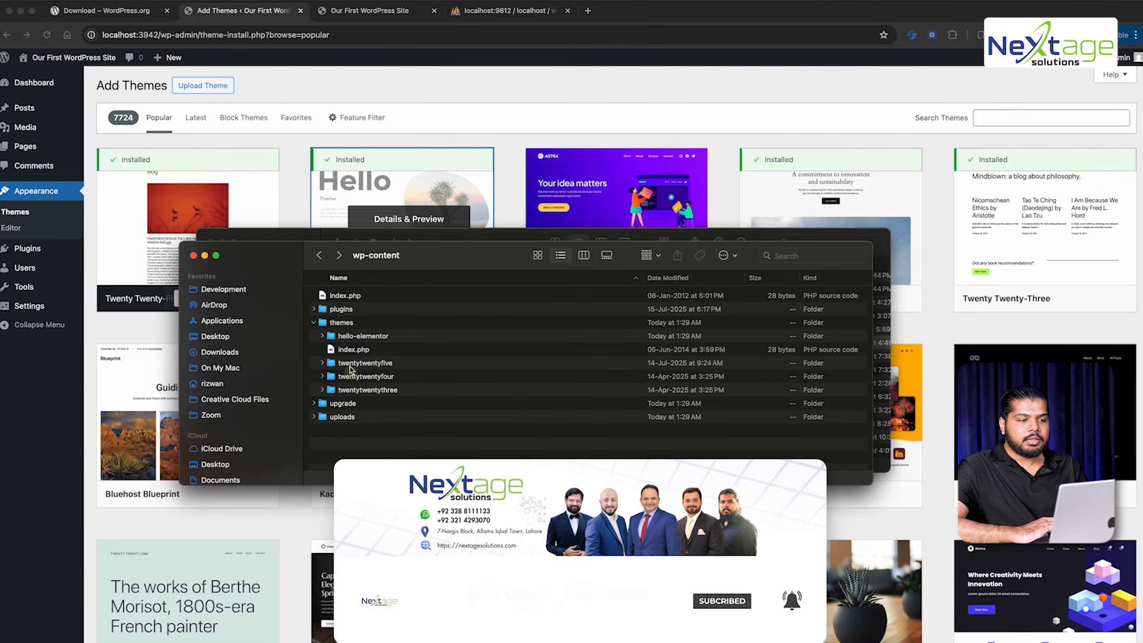
pyautogui.click(345, 322)
pyautogui.click(351, 336)
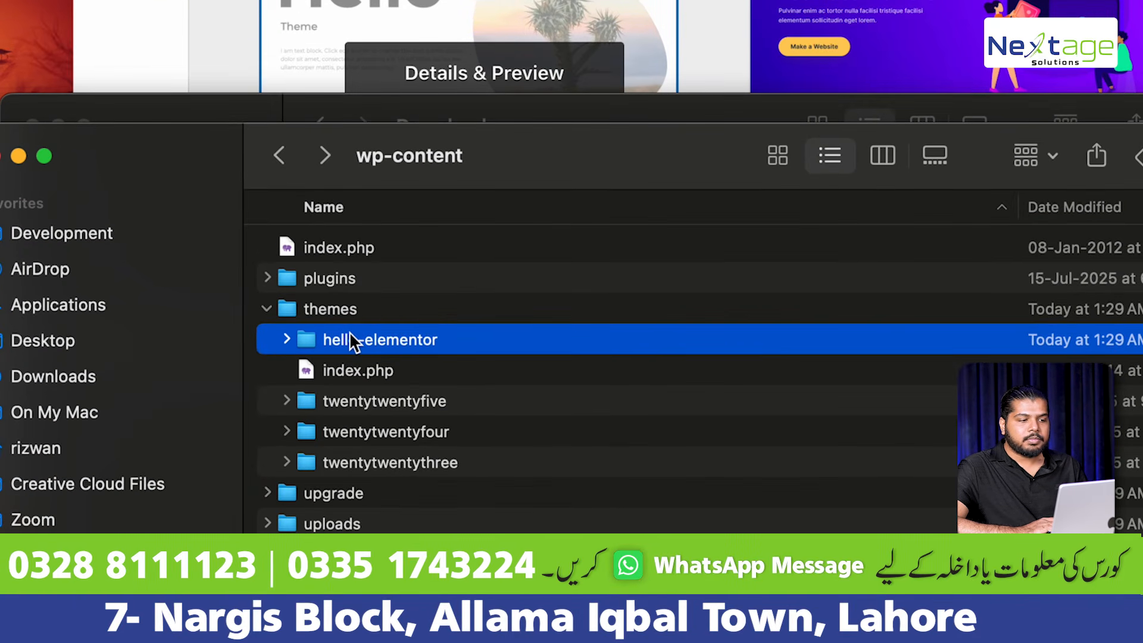
pyautogui.press('Right')
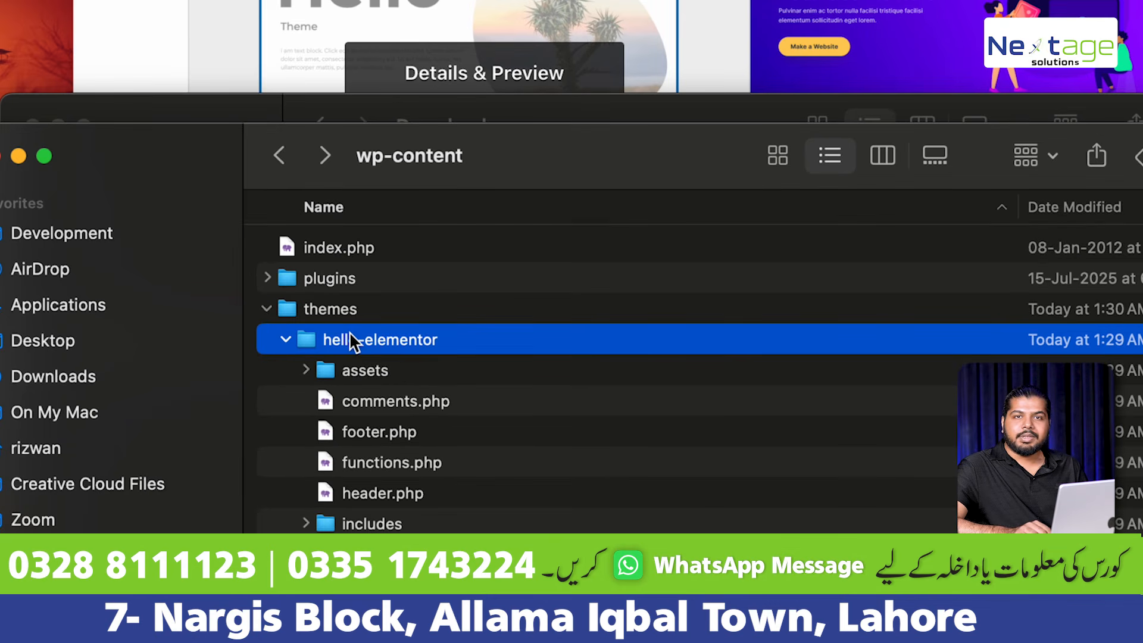
pyautogui.press('Left')
pyautogui.press('Left')
pyautogui.press('Left')
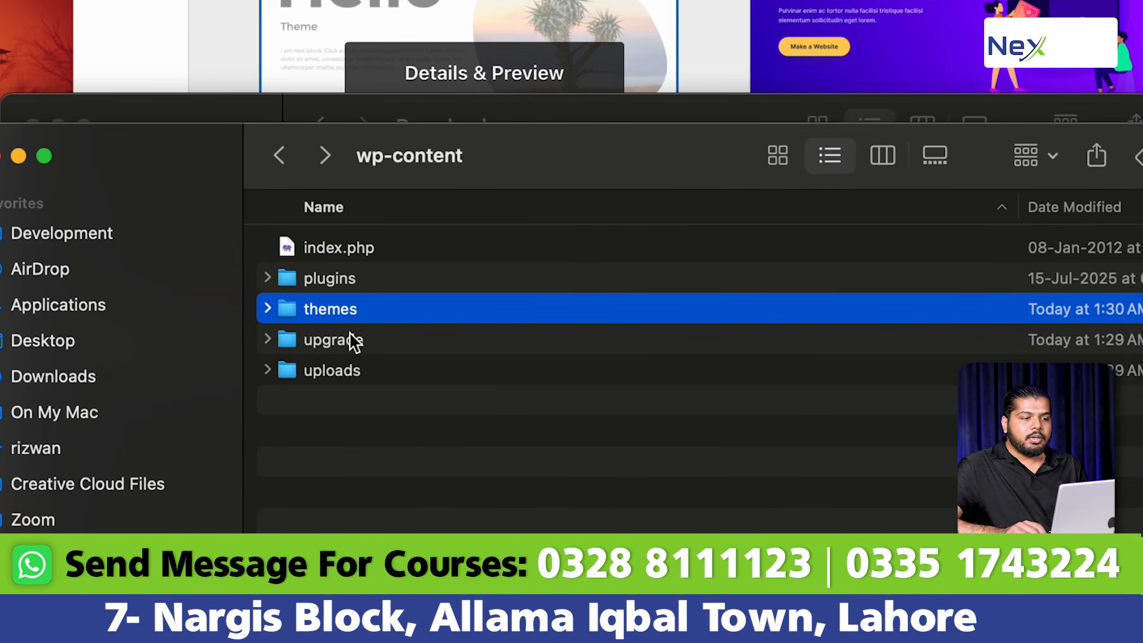
# Expand plugins, select akismet and hello.php, then bring the browser back
pyautogui.press('Up')
pyautogui.press('Right')
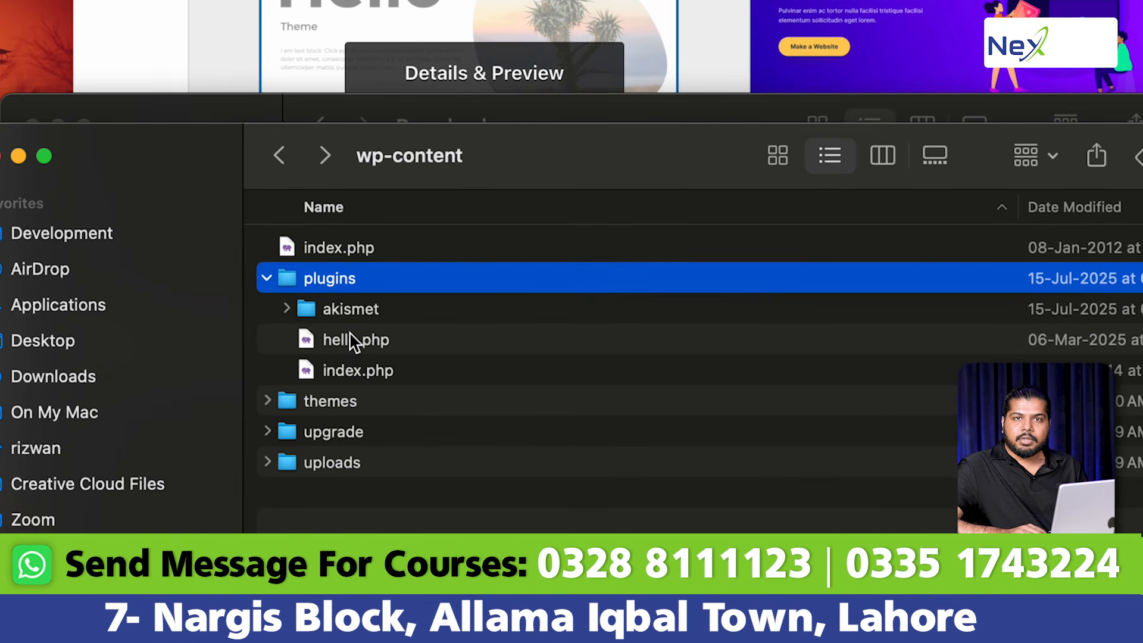
pyautogui.press('Down')
pyautogui.hotkey('shift', 'Down')
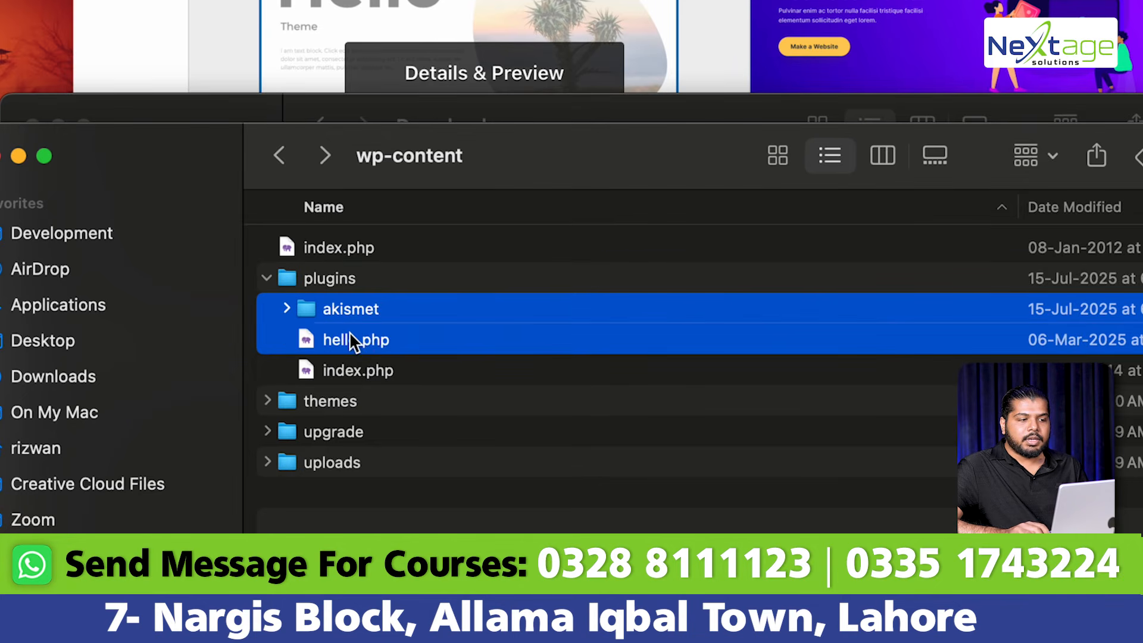
pyautogui.hotkey('shift', 'Down')
pyautogui.hotkey('shift', 'Up')
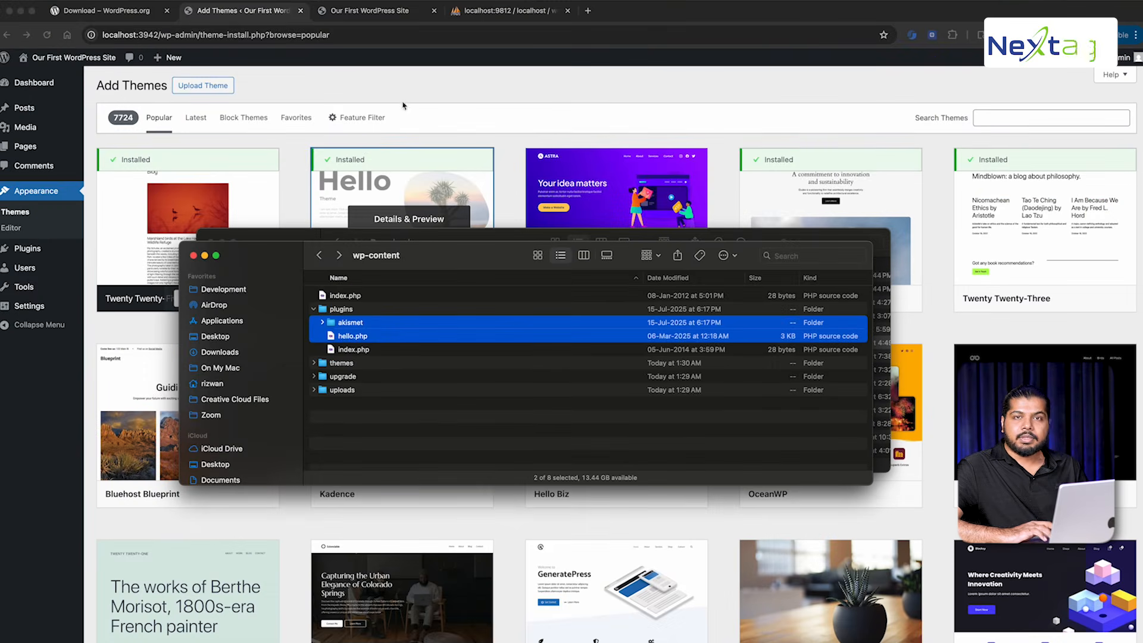
pyautogui.click(403, 106)
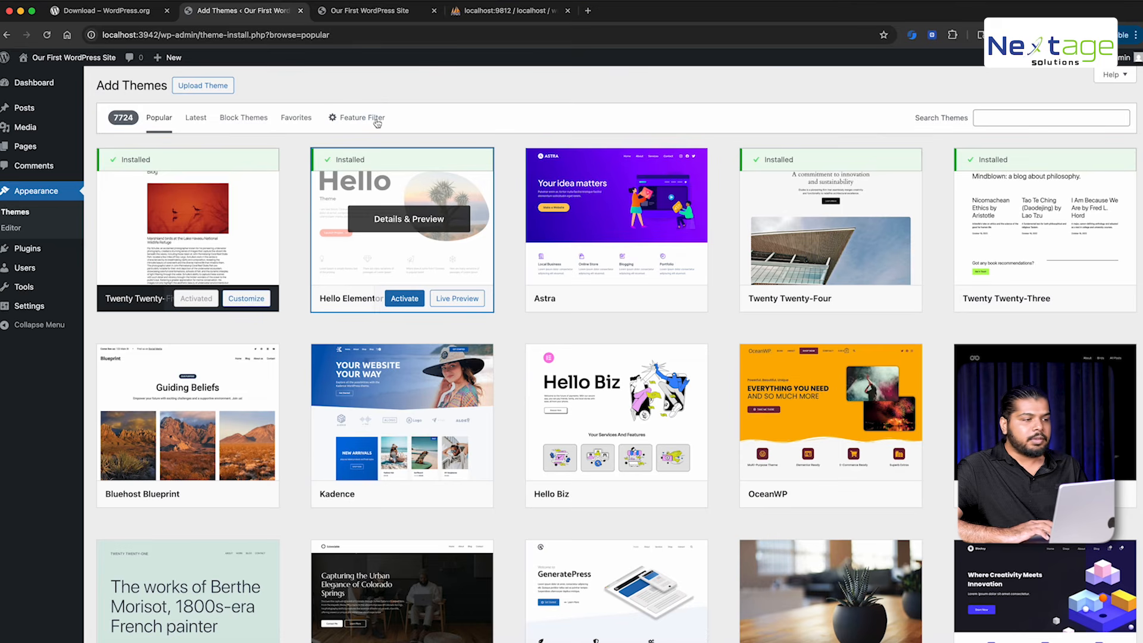
# Open the Plugins page and highlight the Akismet and Hello Dolly plugin names
pyautogui.click(34, 248)
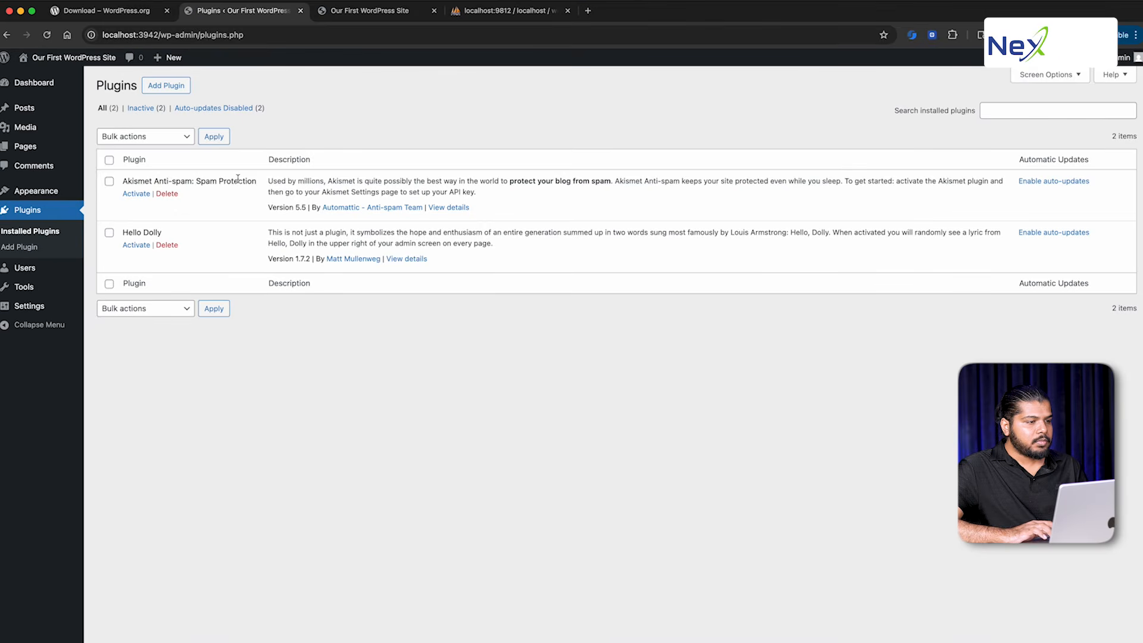
pyautogui.scroll(5, 185, 179)
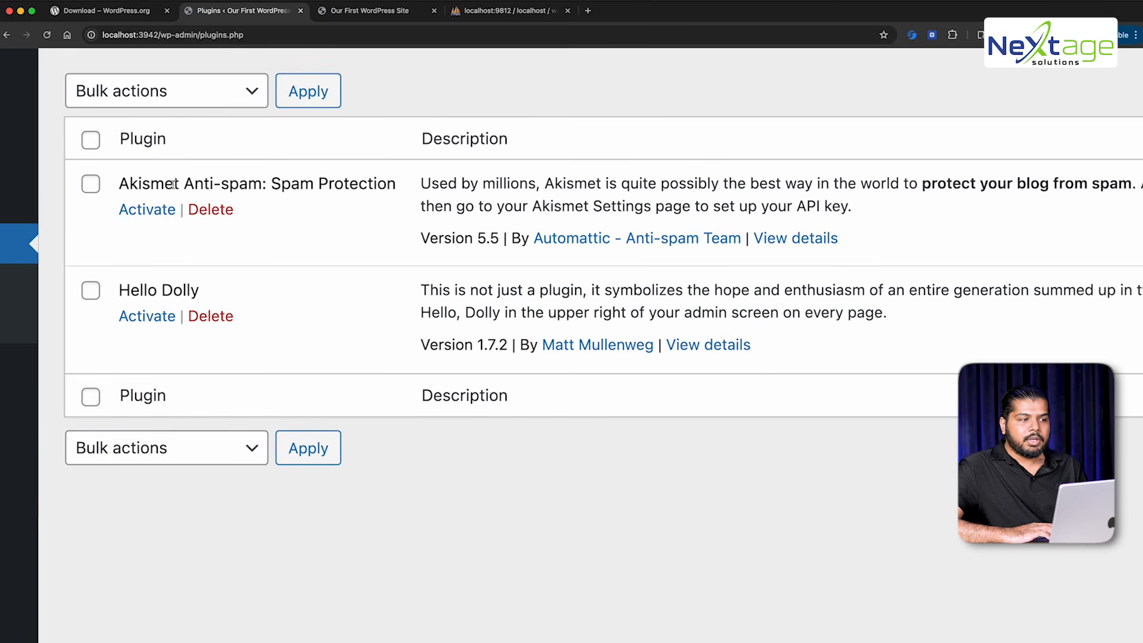
pyautogui.doubleClick(163, 186)
pyautogui.click(145, 288)
pyautogui.moveTo(145, 288); pyautogui.dragTo(167, 289)
# Compare with hello.php in Finder's plugins folder, then reset the page zoom to normal
pyautogui.press('super+Tab')
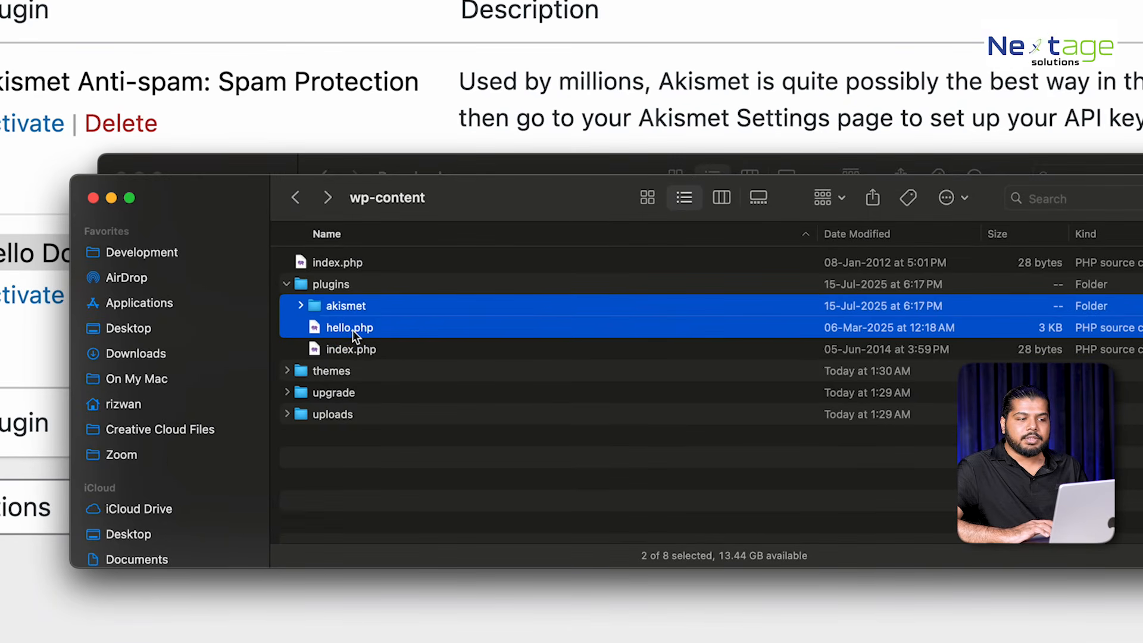
pyautogui.click(355, 330)
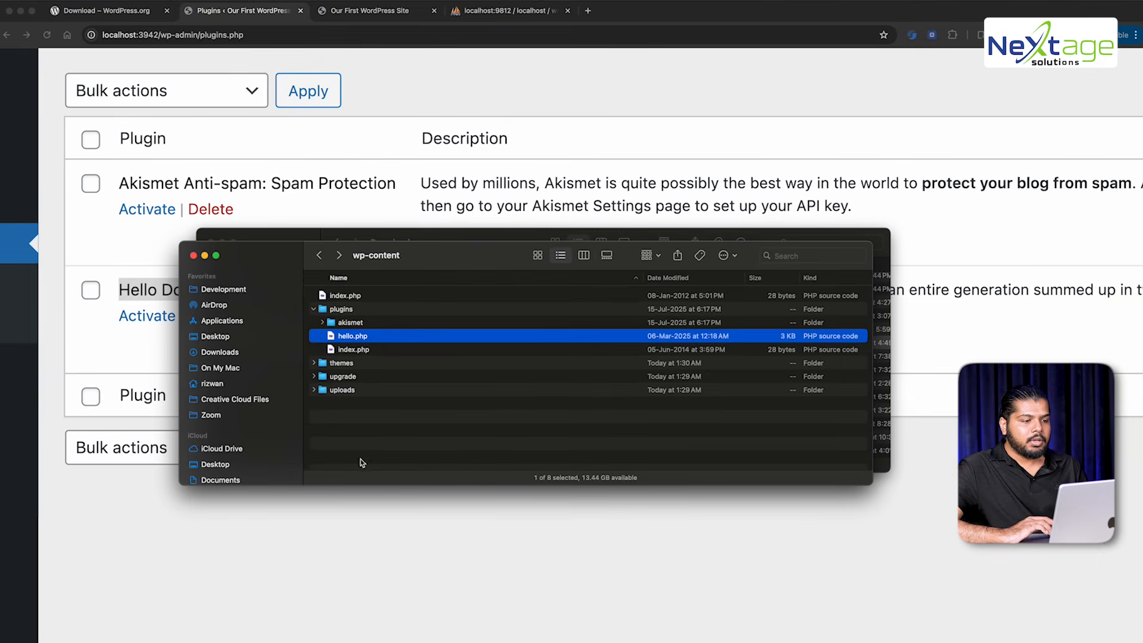
pyautogui.click(360, 453)
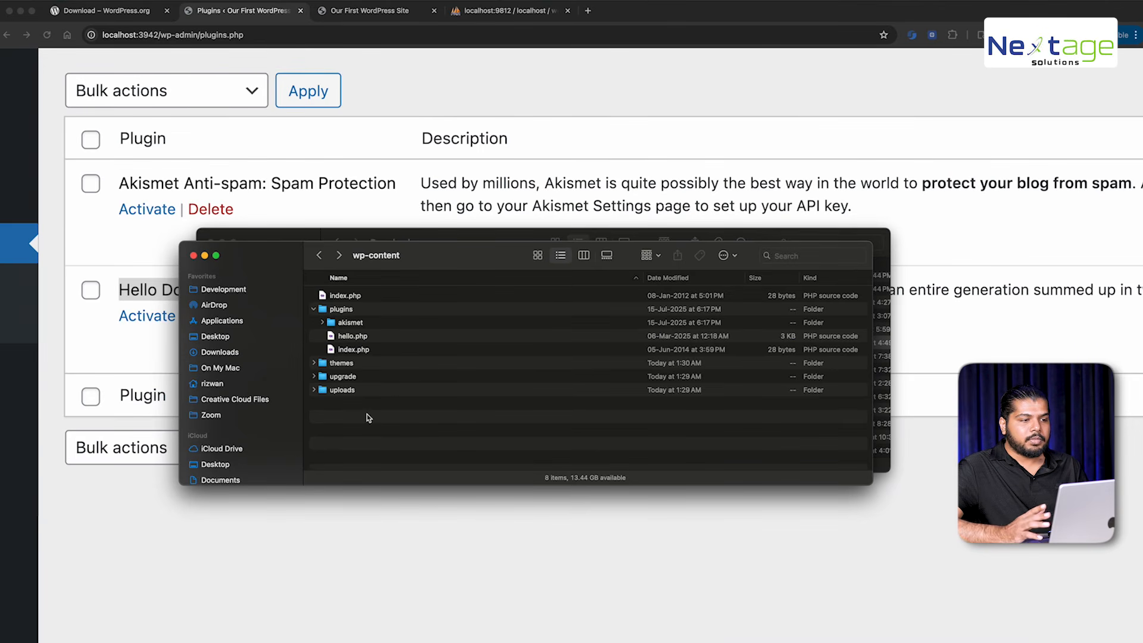
pyautogui.click(328, 564)
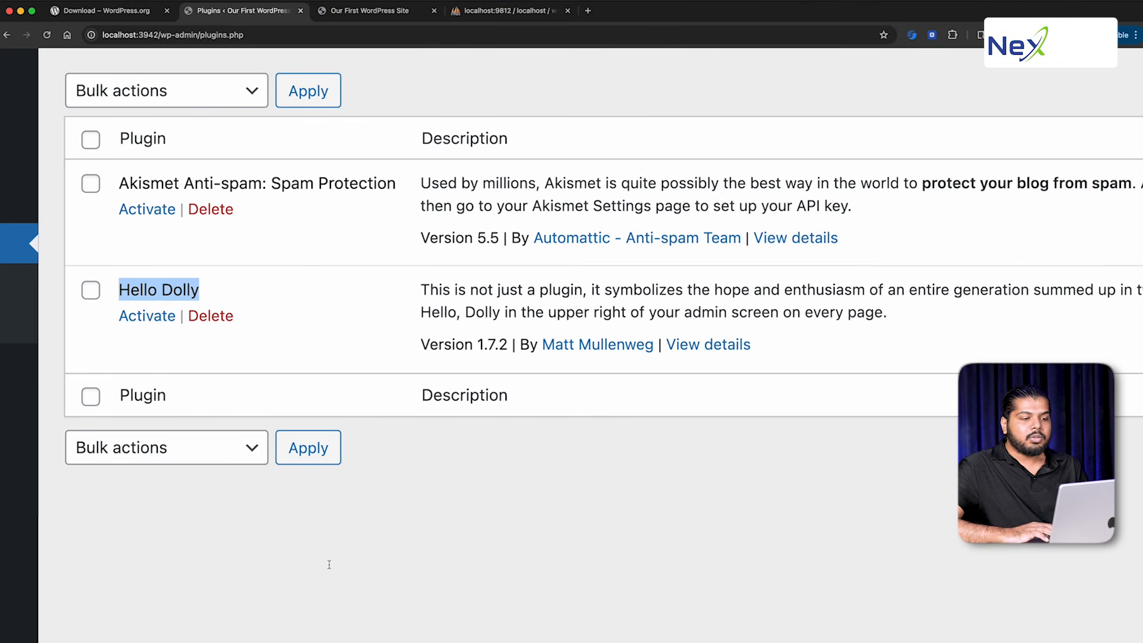
pyautogui.press('super+0')
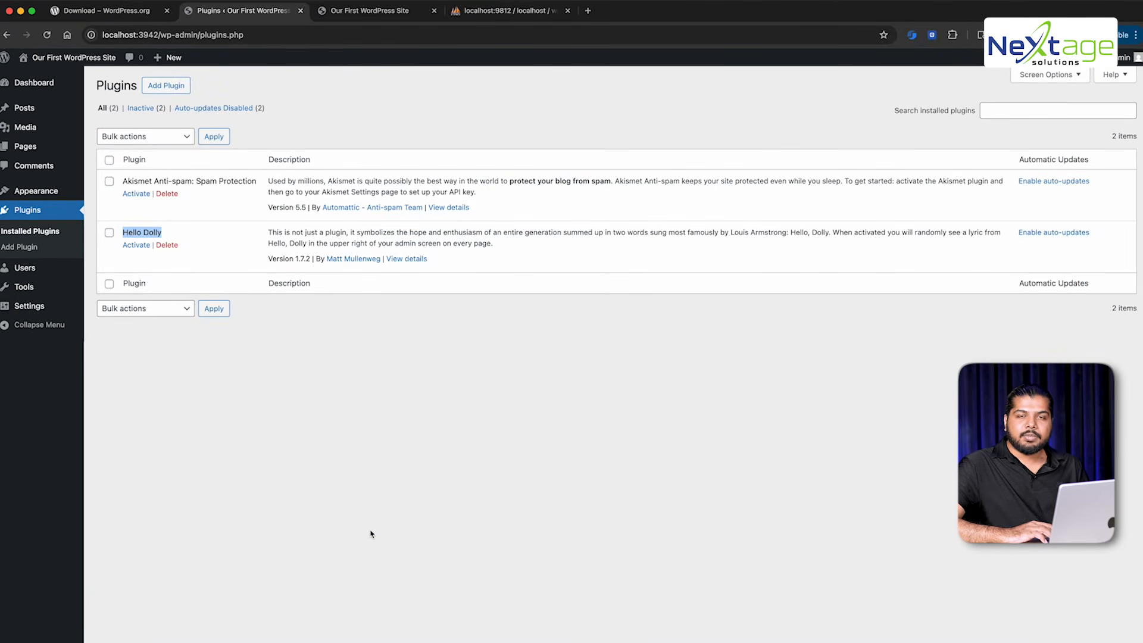
pyautogui.click(370, 534)
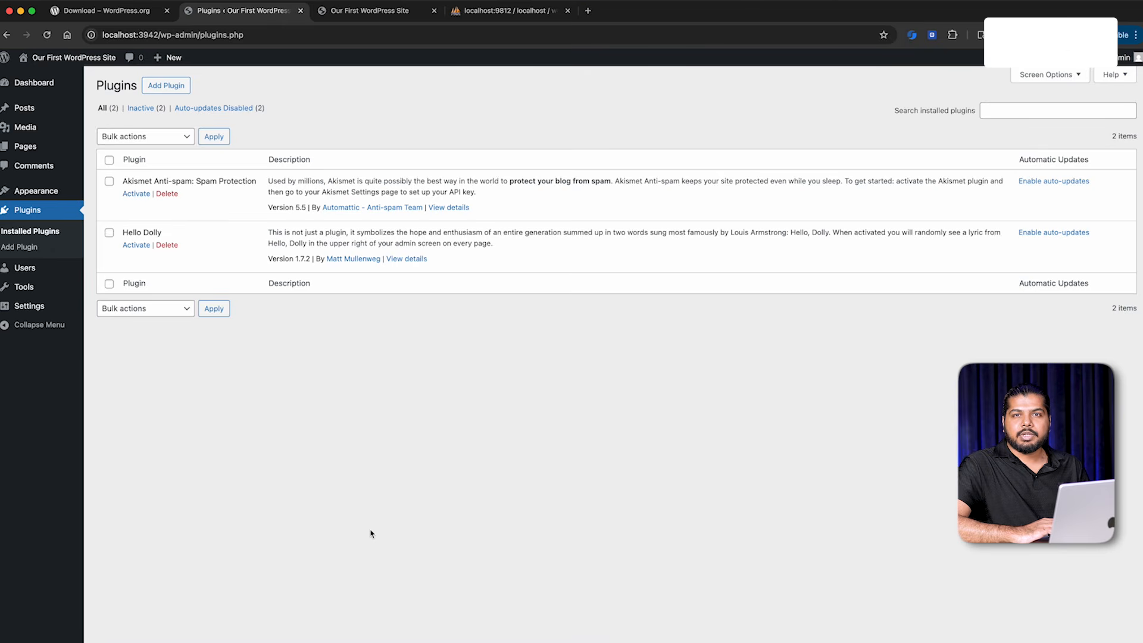